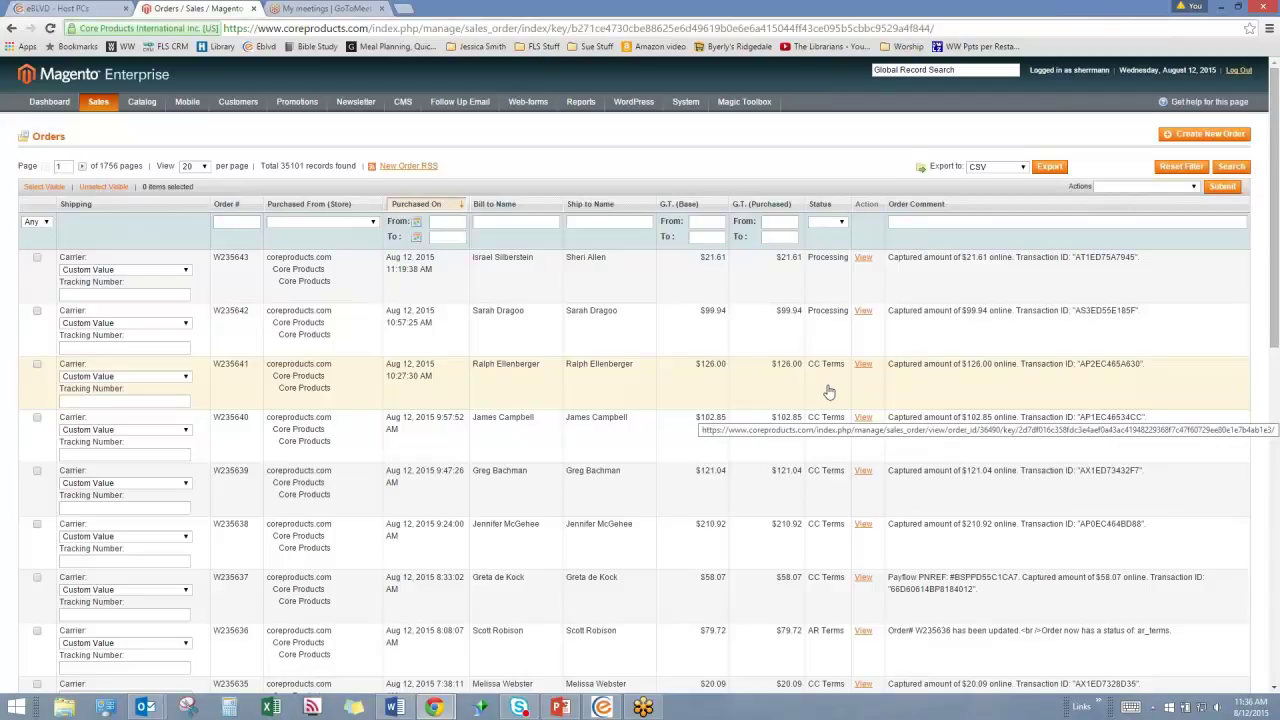
- Switch to the eBLVD Remote Desktop session, launch IMan in a maximized window, and log in as Admin with the account password
left_click(598, 708)
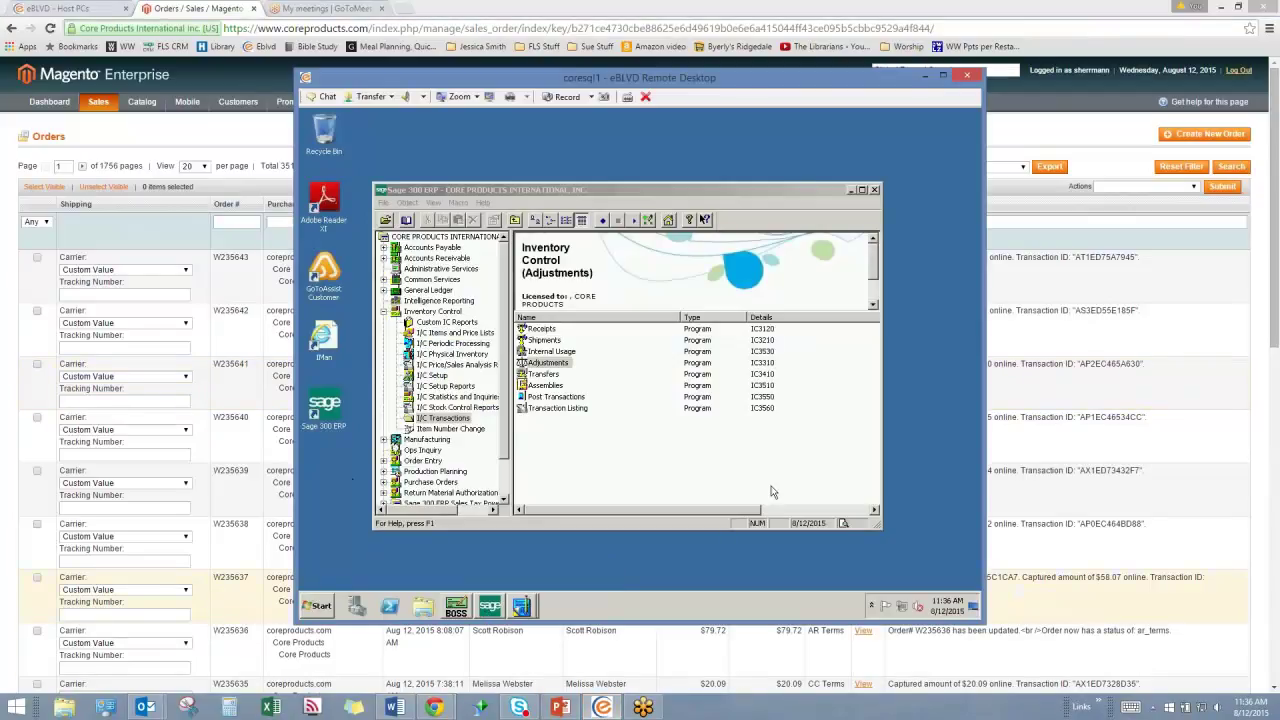
left_click(849, 190)
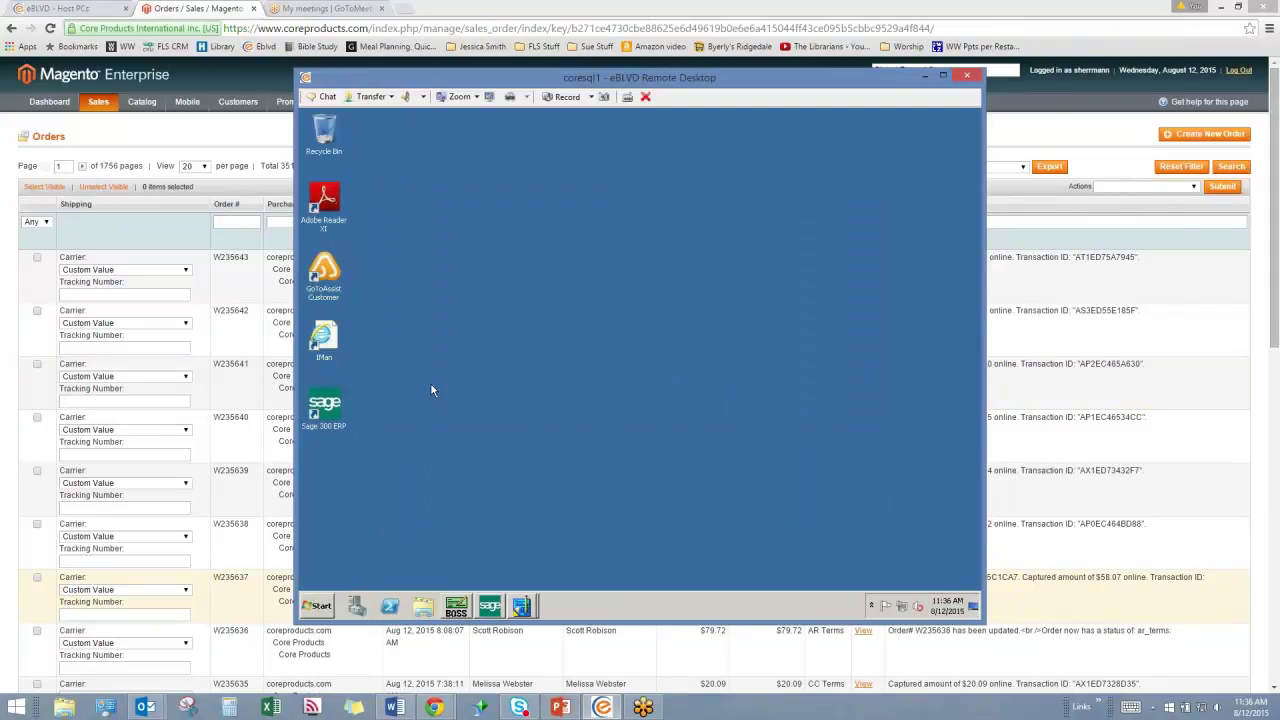
left_click(326, 337)
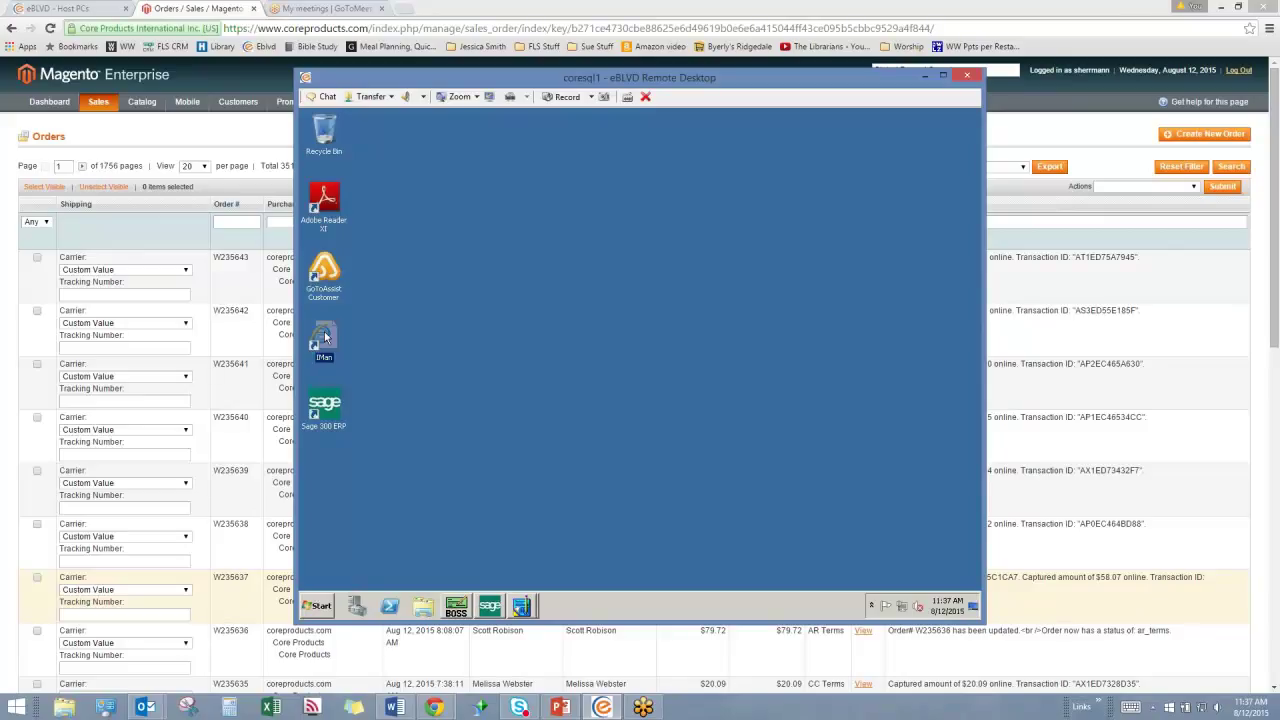
double_click(323, 340)
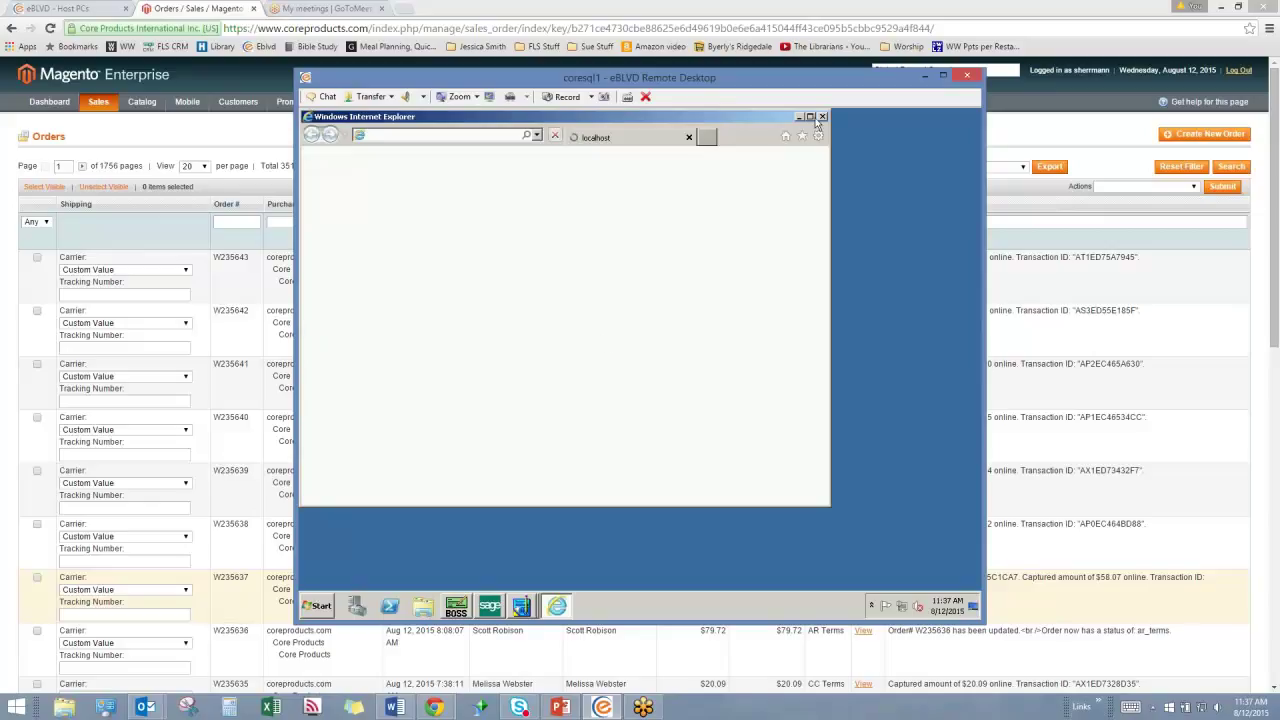
left_click(810, 116)
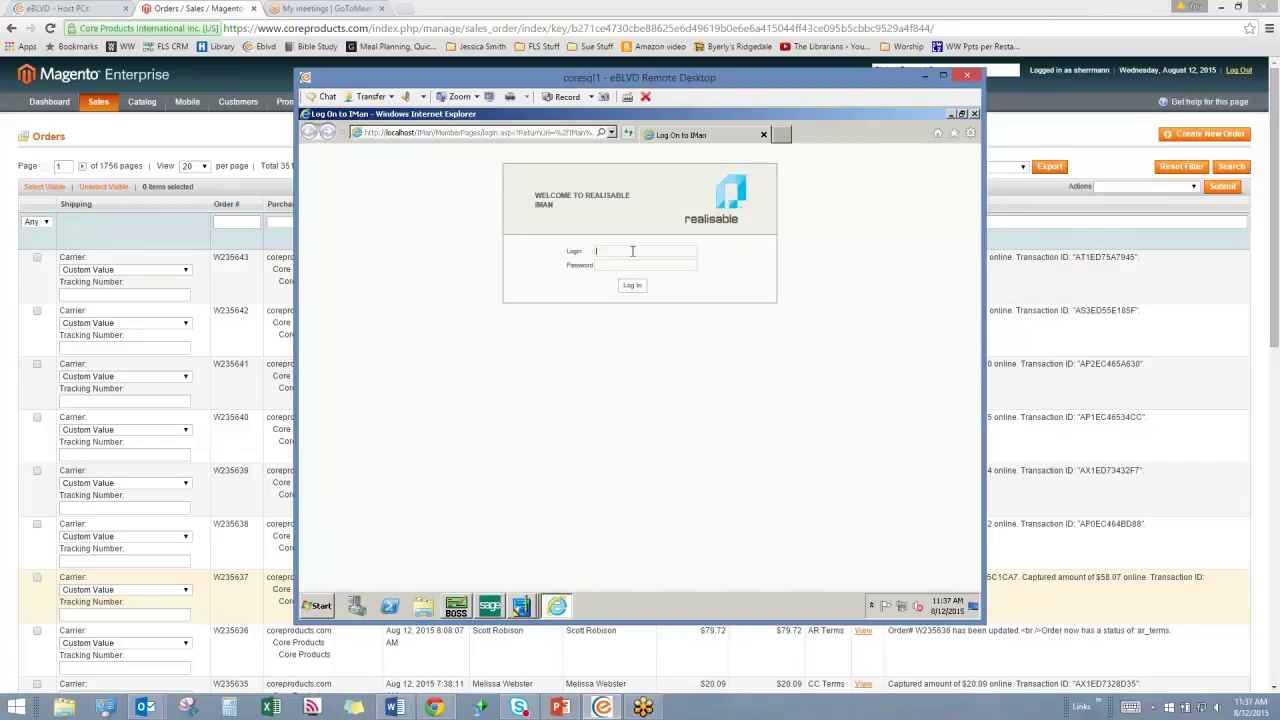
type("Admin•••••••••")
left_click(632, 286)
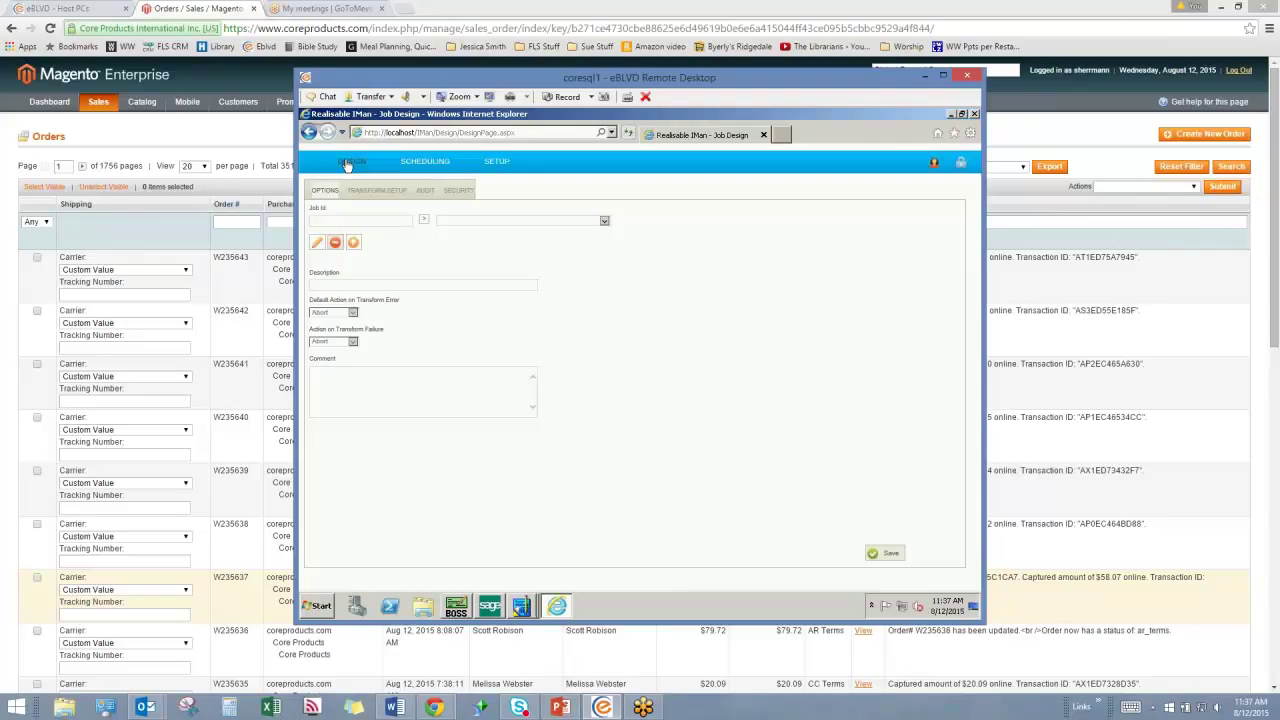
- Look over the job scheduling and lookup table maintenance pages, and return to the job design page
left_click(425, 162)
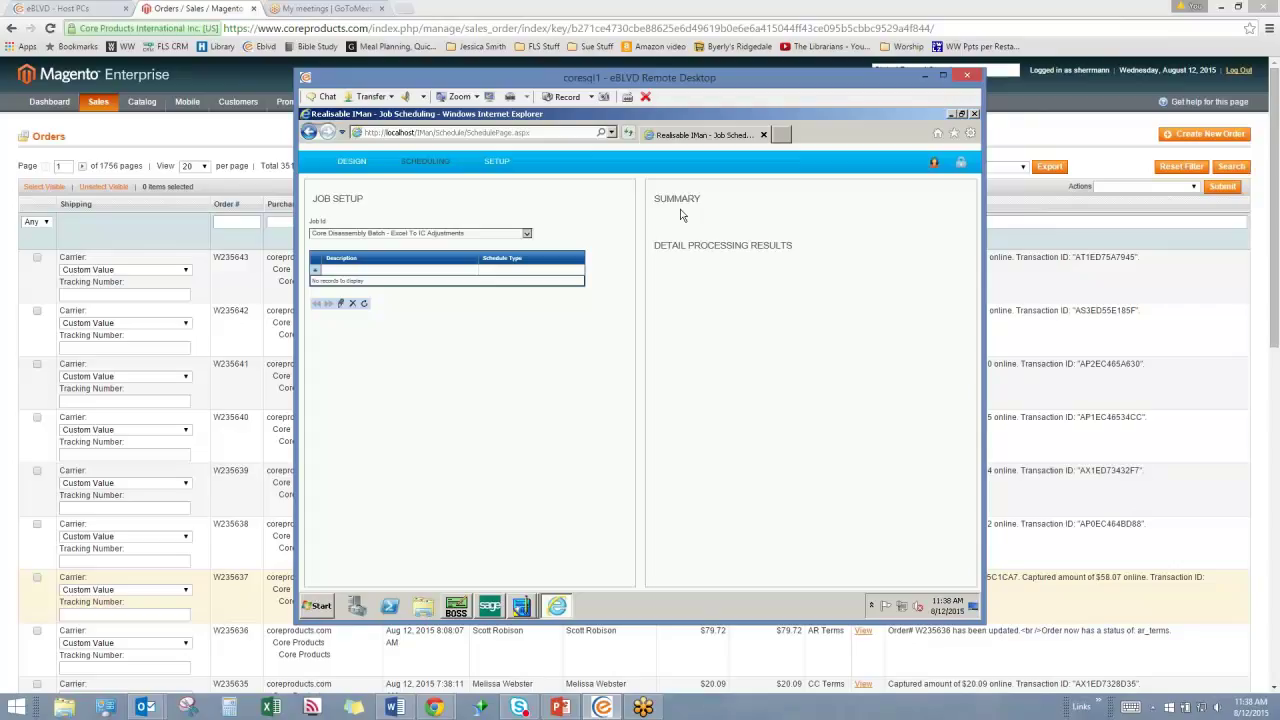
left_click(490, 160)
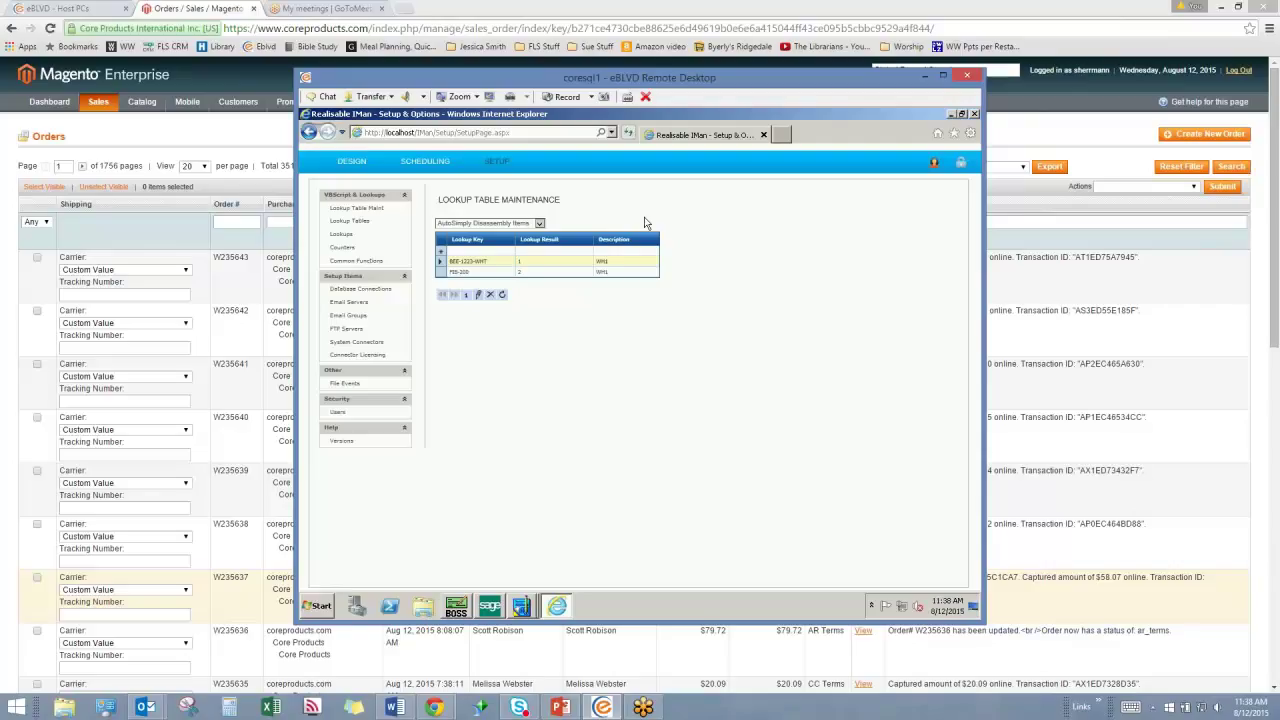
left_click(340, 163)
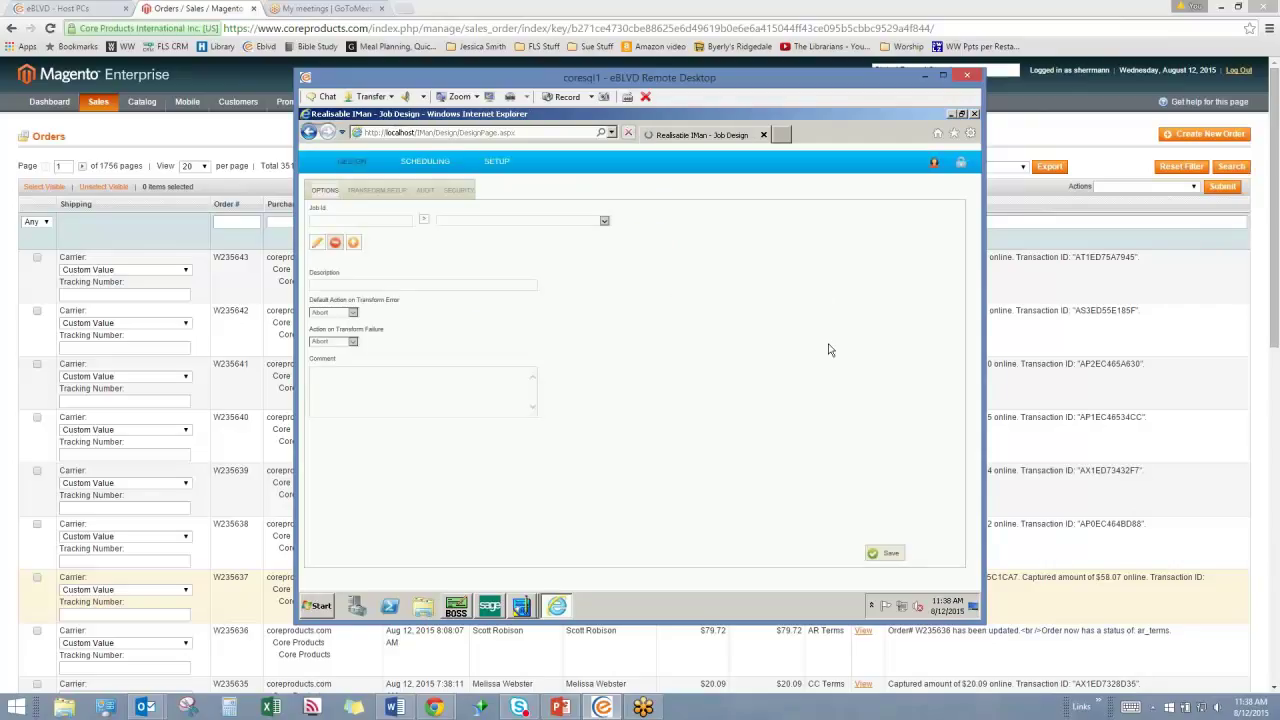
- Open the job "Core Webstore CC Orders - Core CC Terms Orders" for editing and show its transform setup diagram
left_click(604, 221)
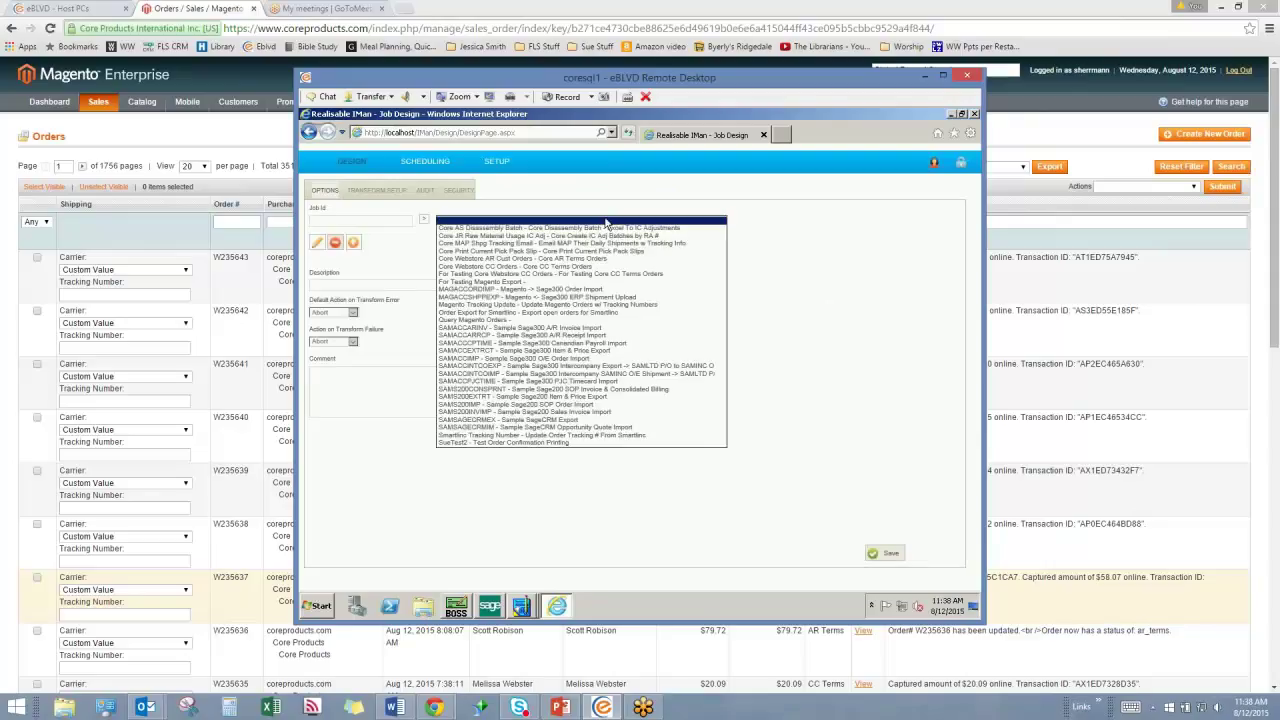
left_click(496, 268)
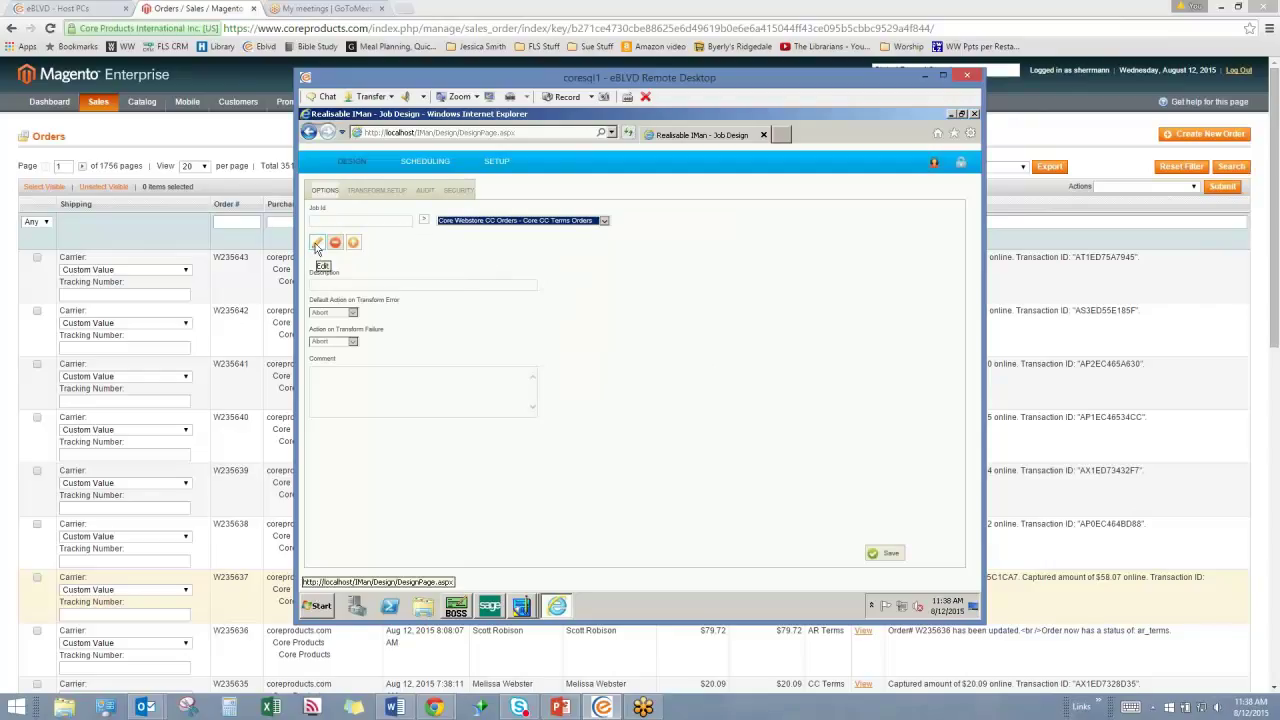
left_click(316, 246)
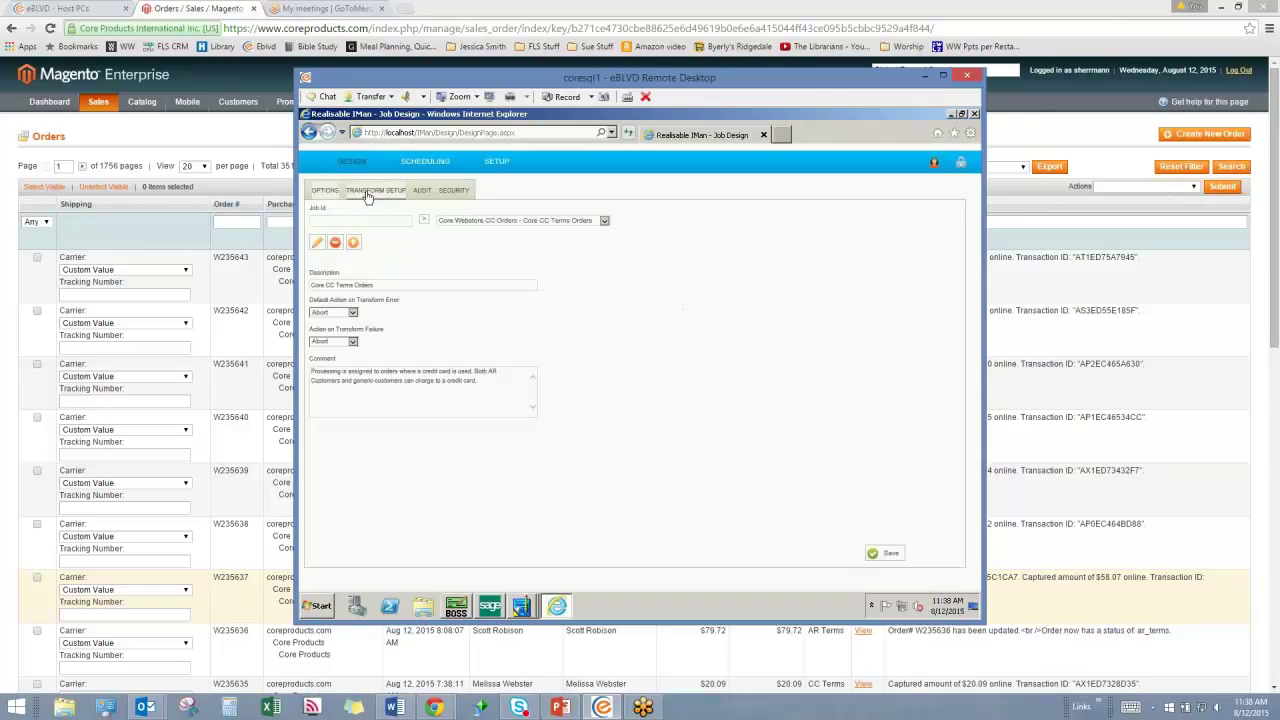
left_click(367, 192)
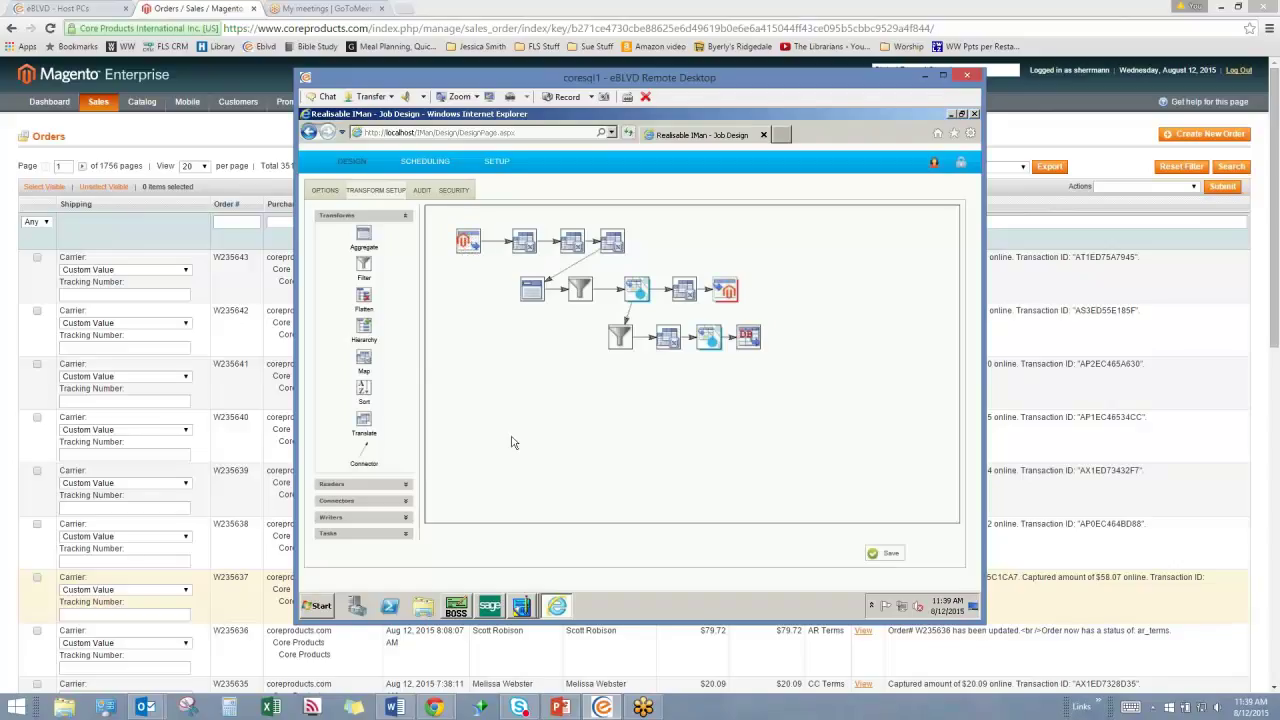
- Examine the available readers, transforms, connectors, writers and tasks for building the job
left_click(410, 489)
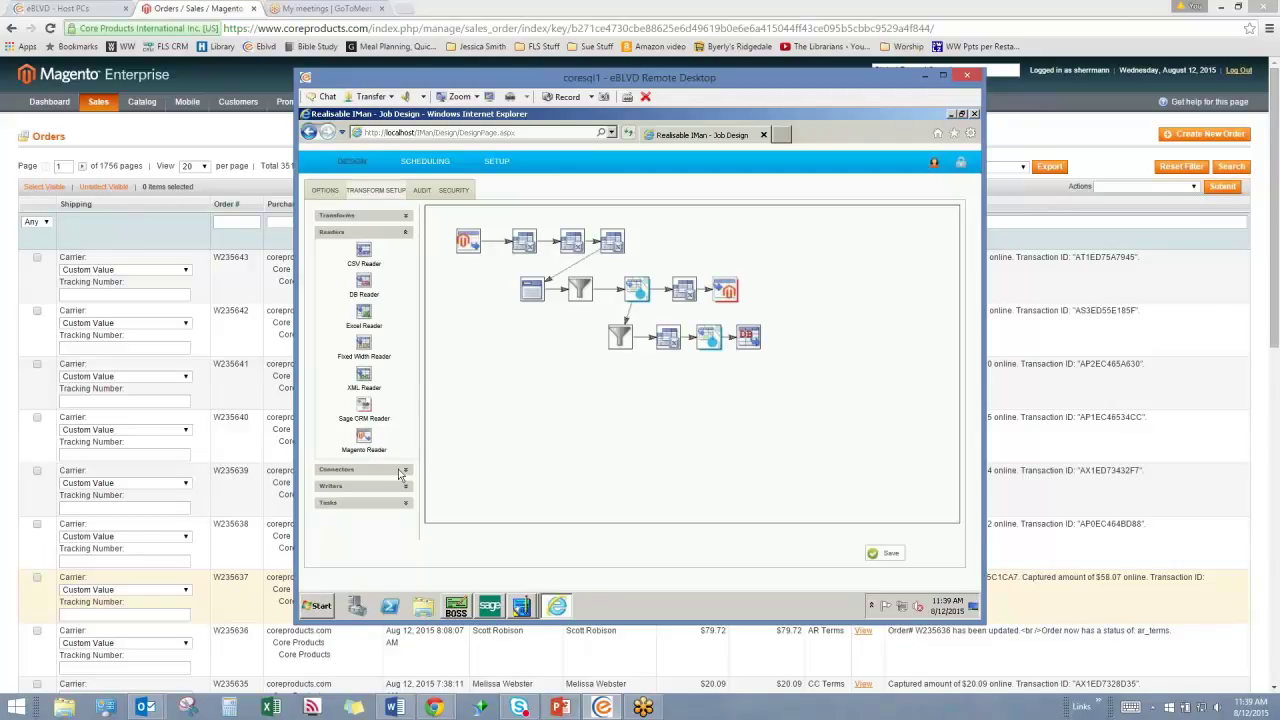
left_click(405, 217)
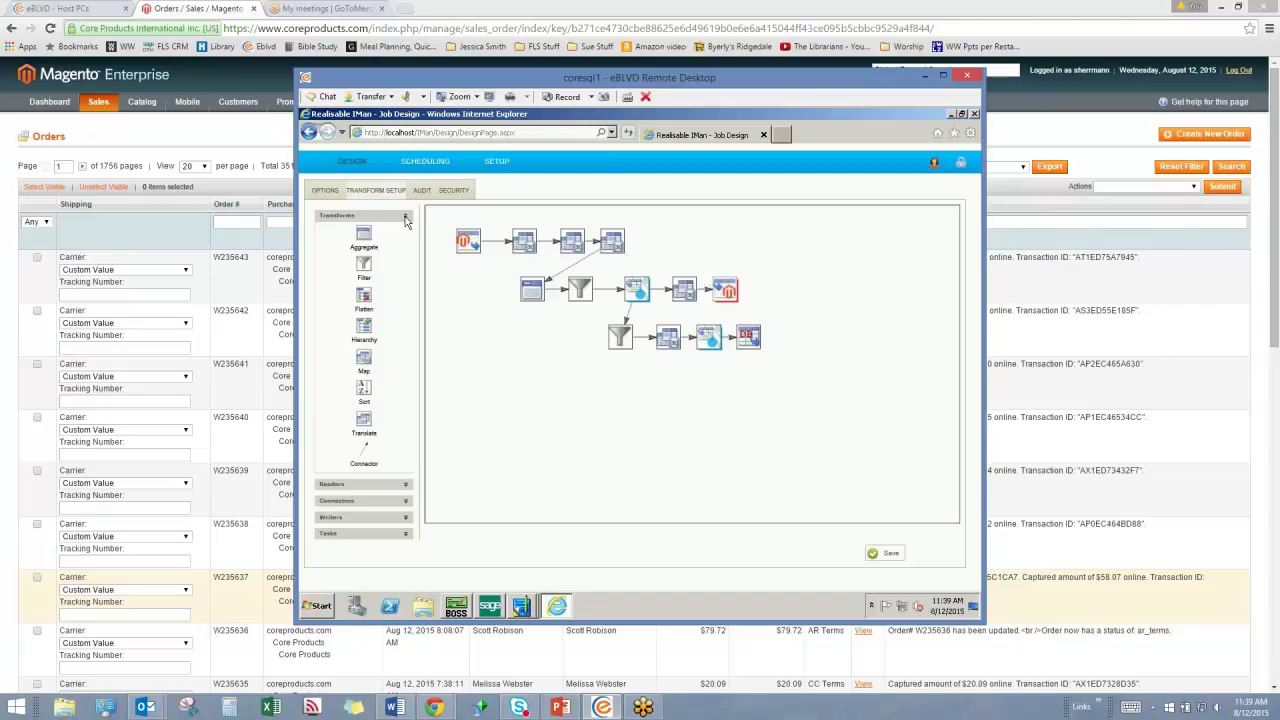
left_click(397, 502)
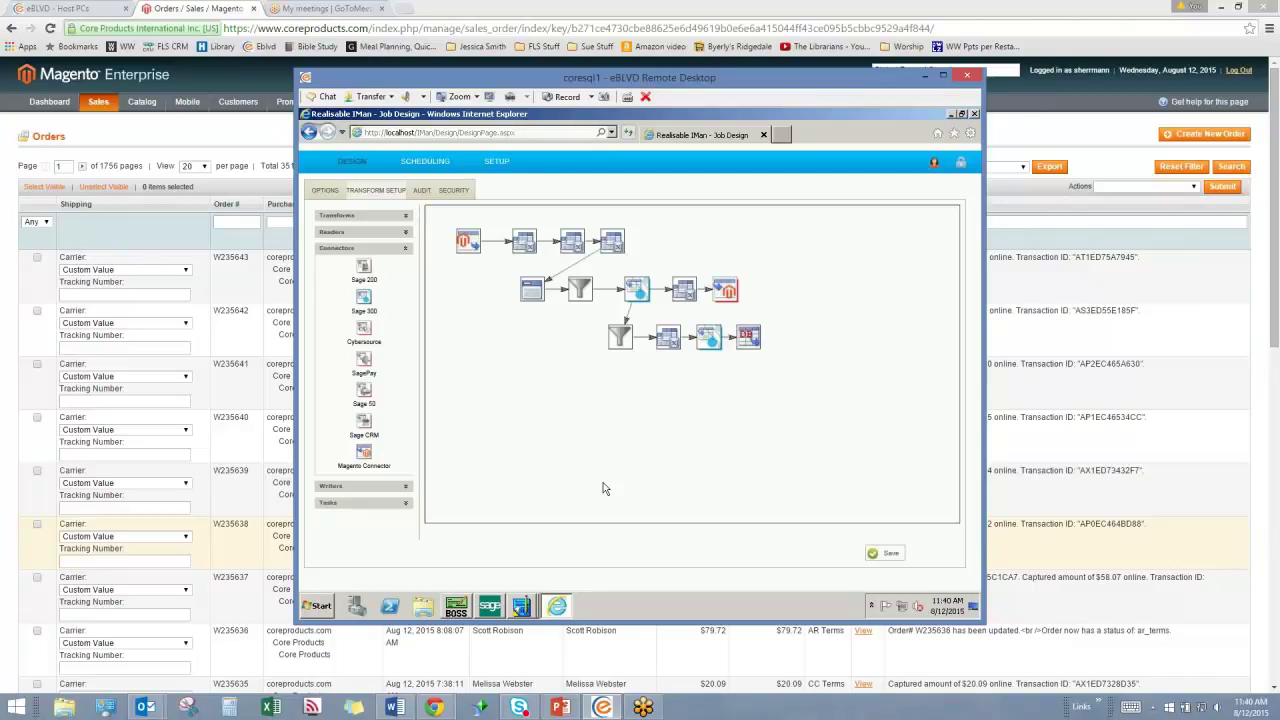
left_click(384, 488)
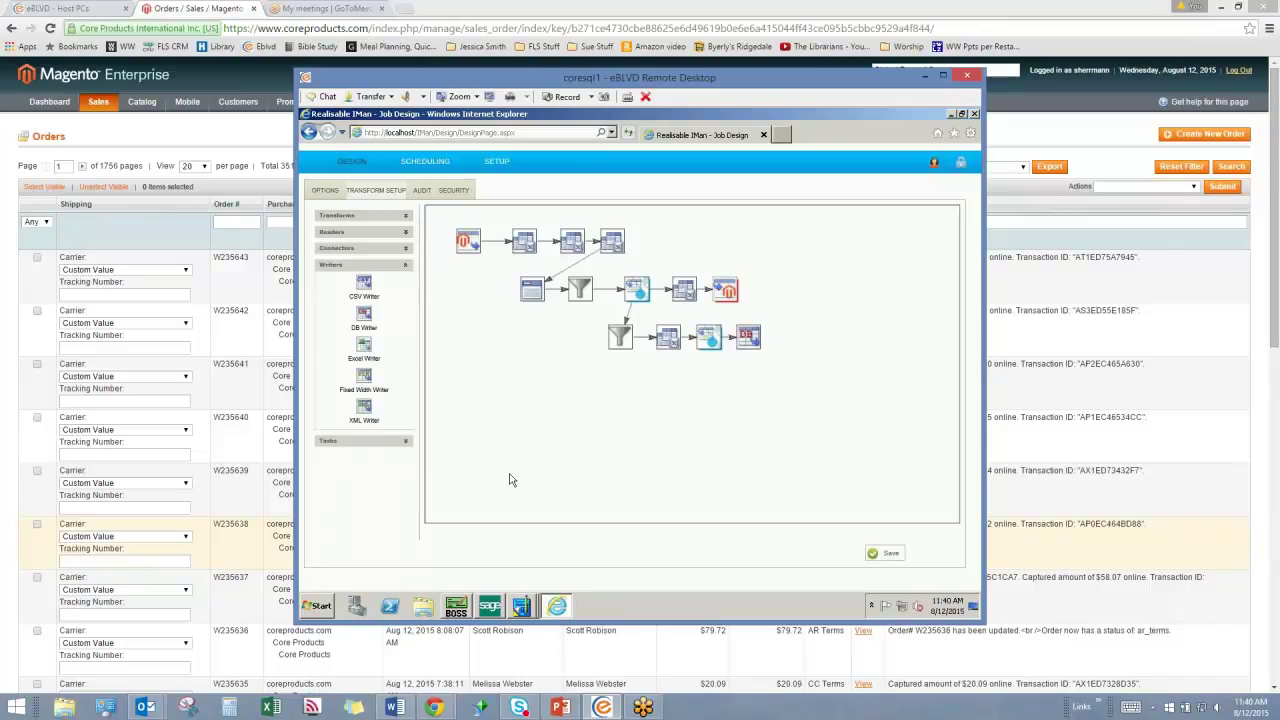
left_click(399, 441)
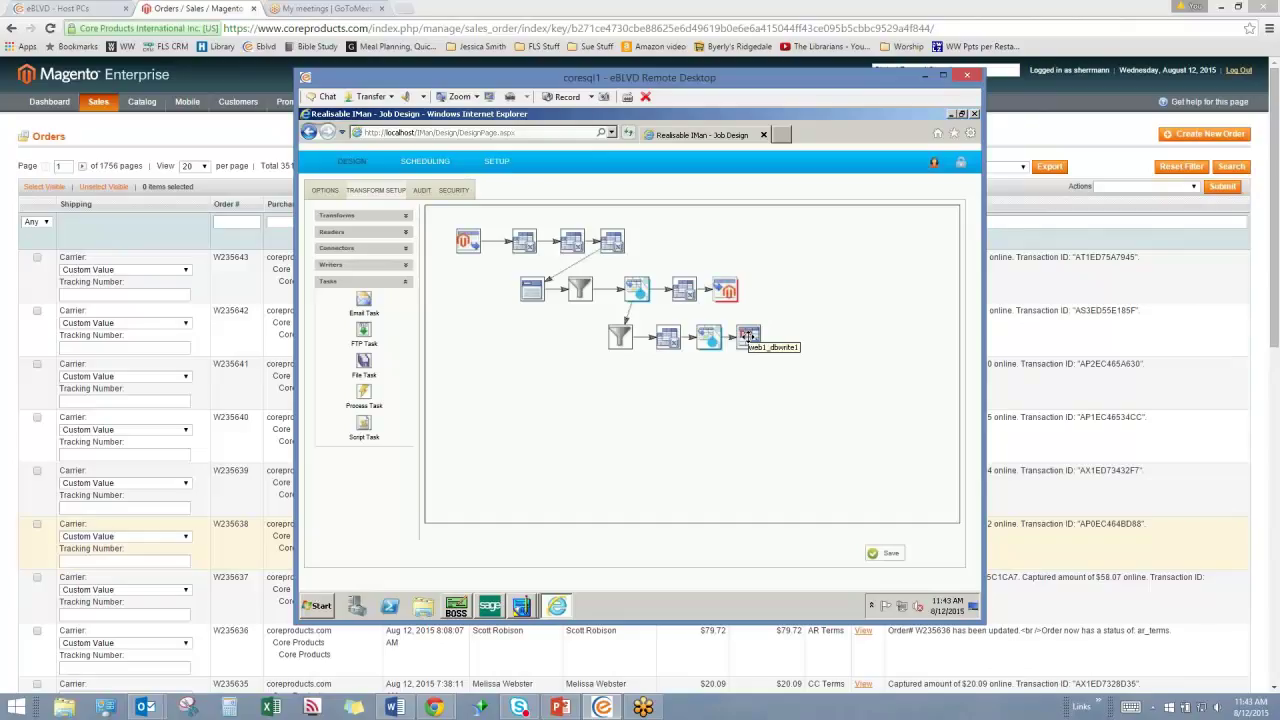
- Open the Web1_ReadMagento reader at the start of the job diagram and refresh its preview of processing orders
left_click(749, 337)
double_click(464, 242)
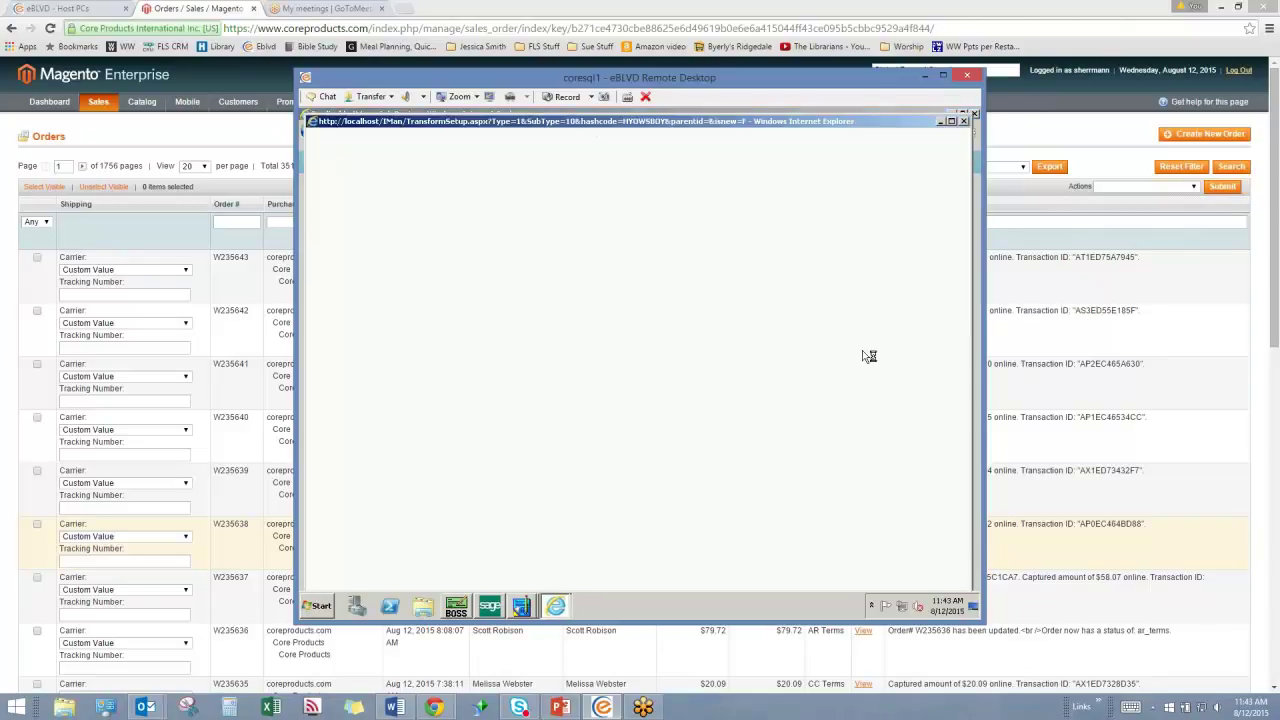
left_click(556, 606)
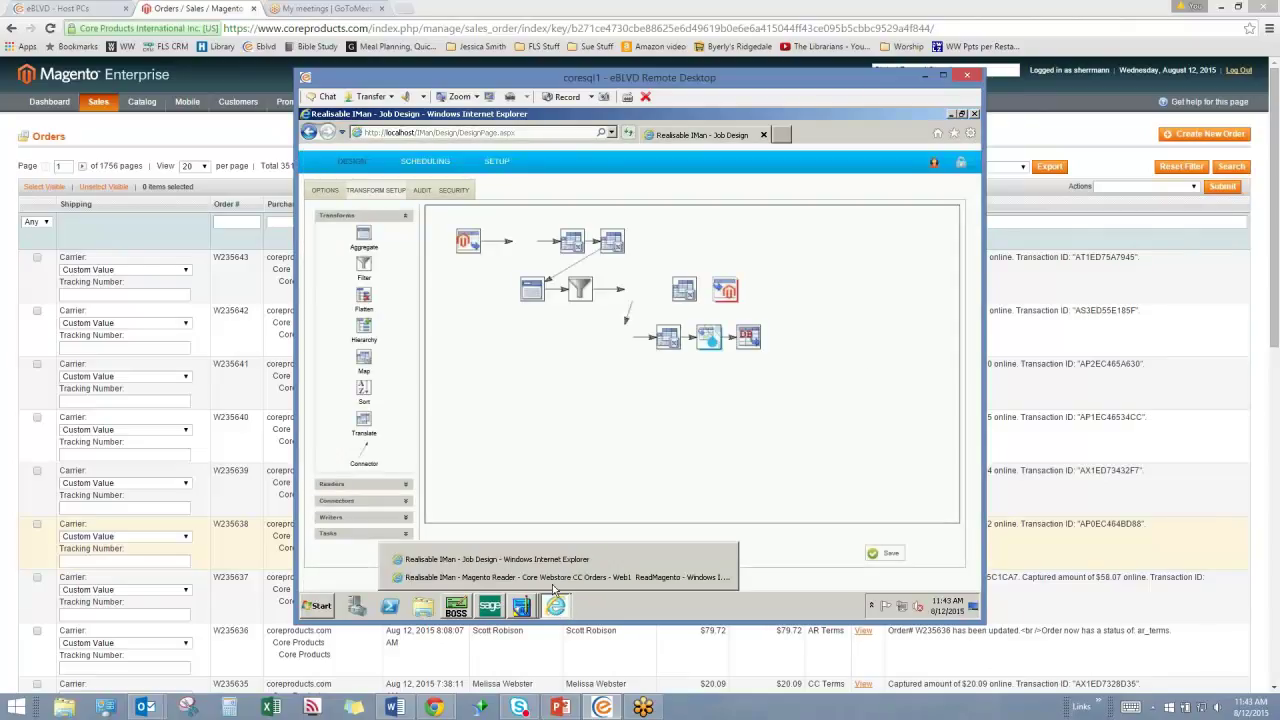
left_click(553, 580)
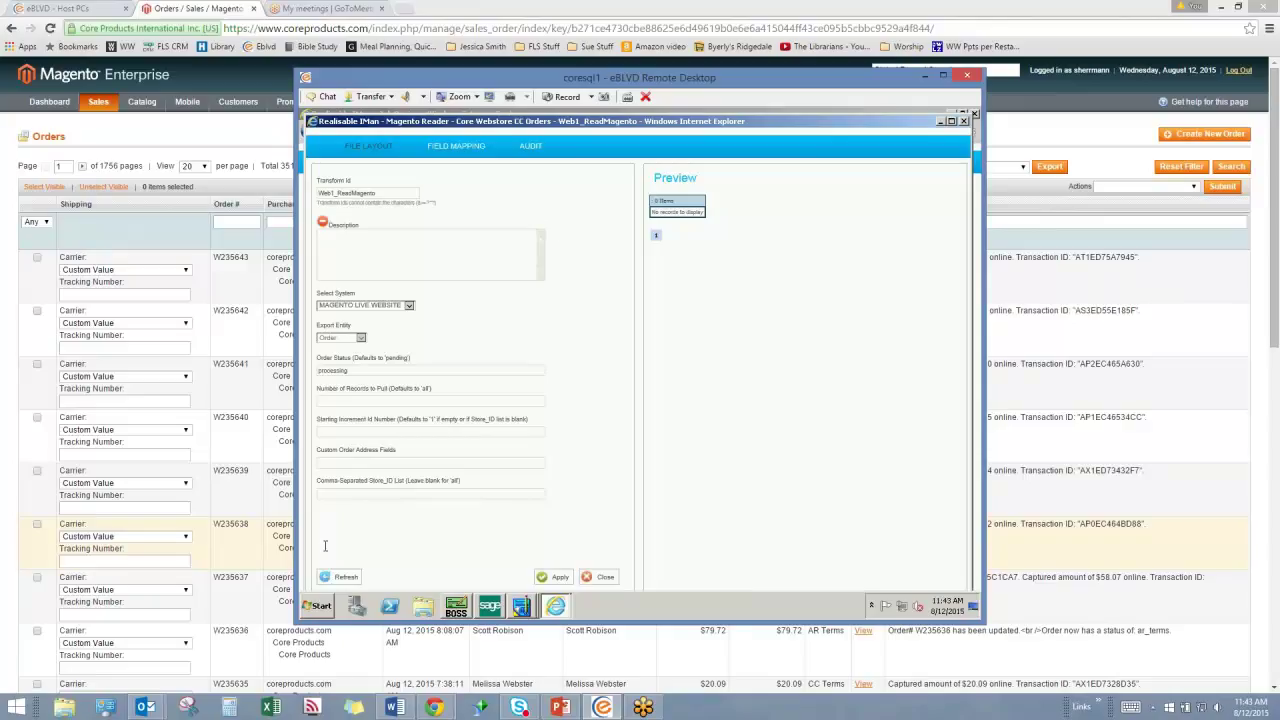
left_click(343, 577)
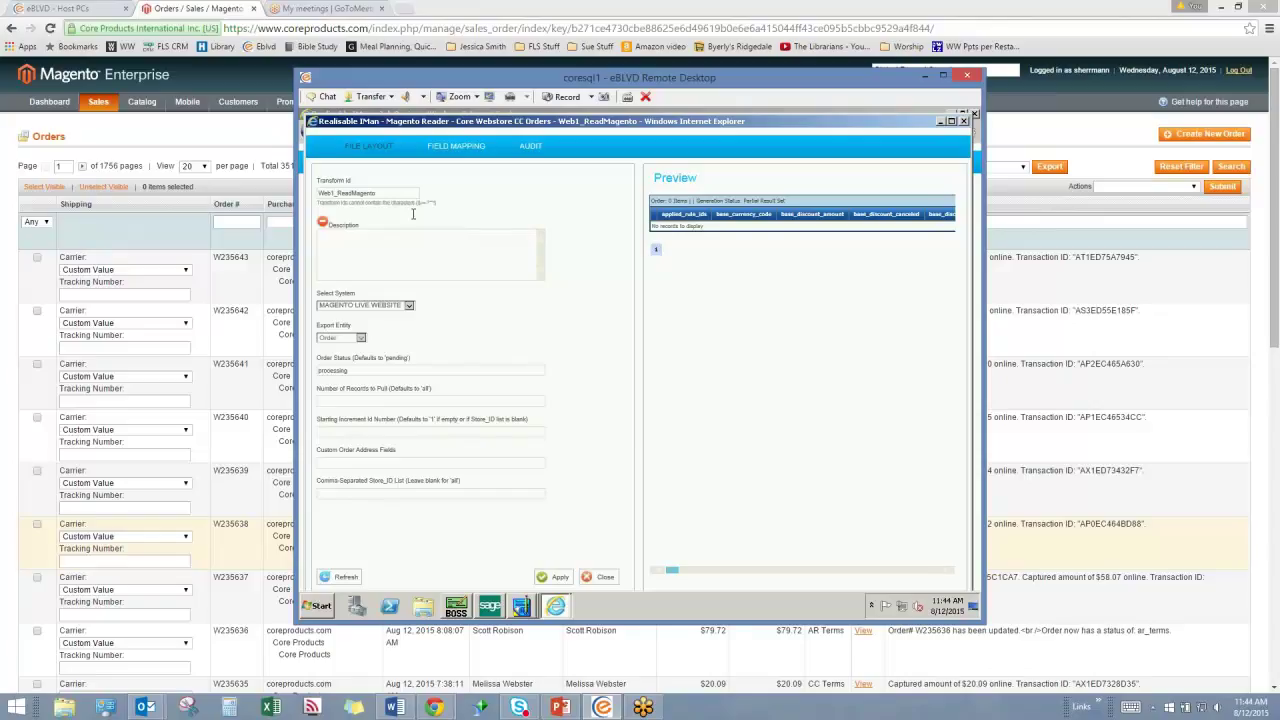
left_click(346, 578)
left_click(344, 578)
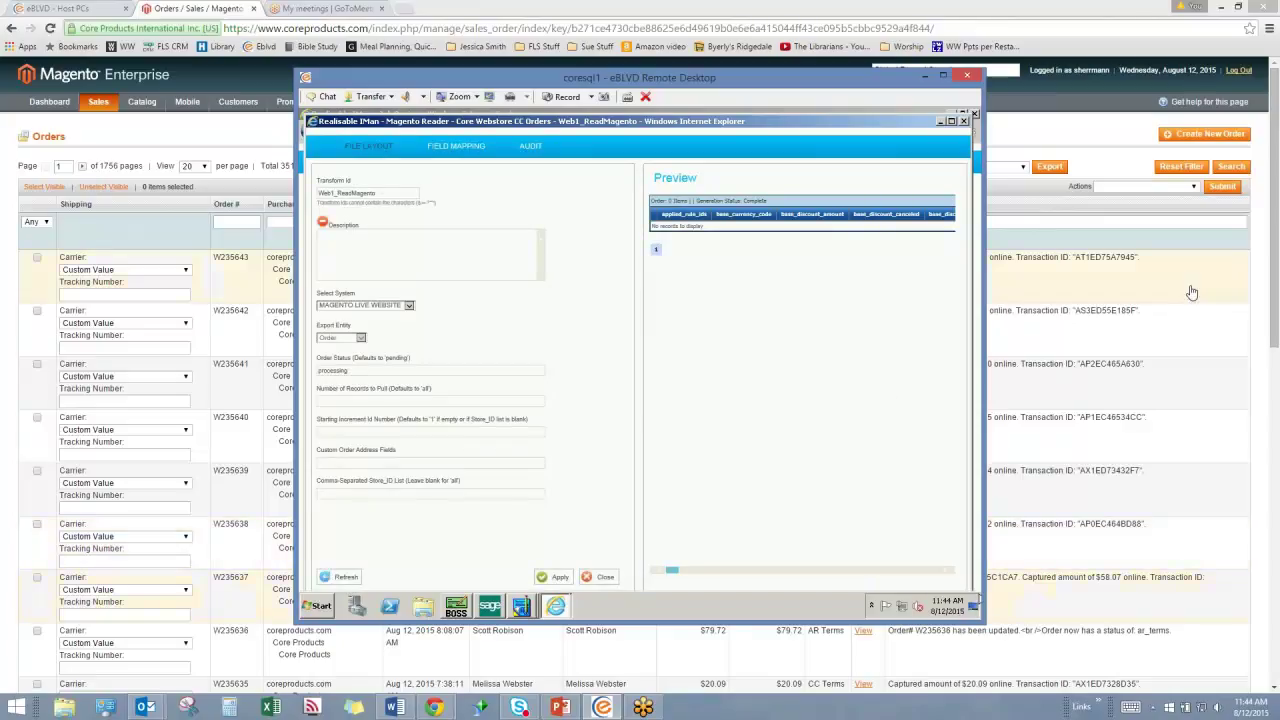
- Switch to Magento, reload the orders list, and change the newest order's status to Processing
left_click(1022, 194)
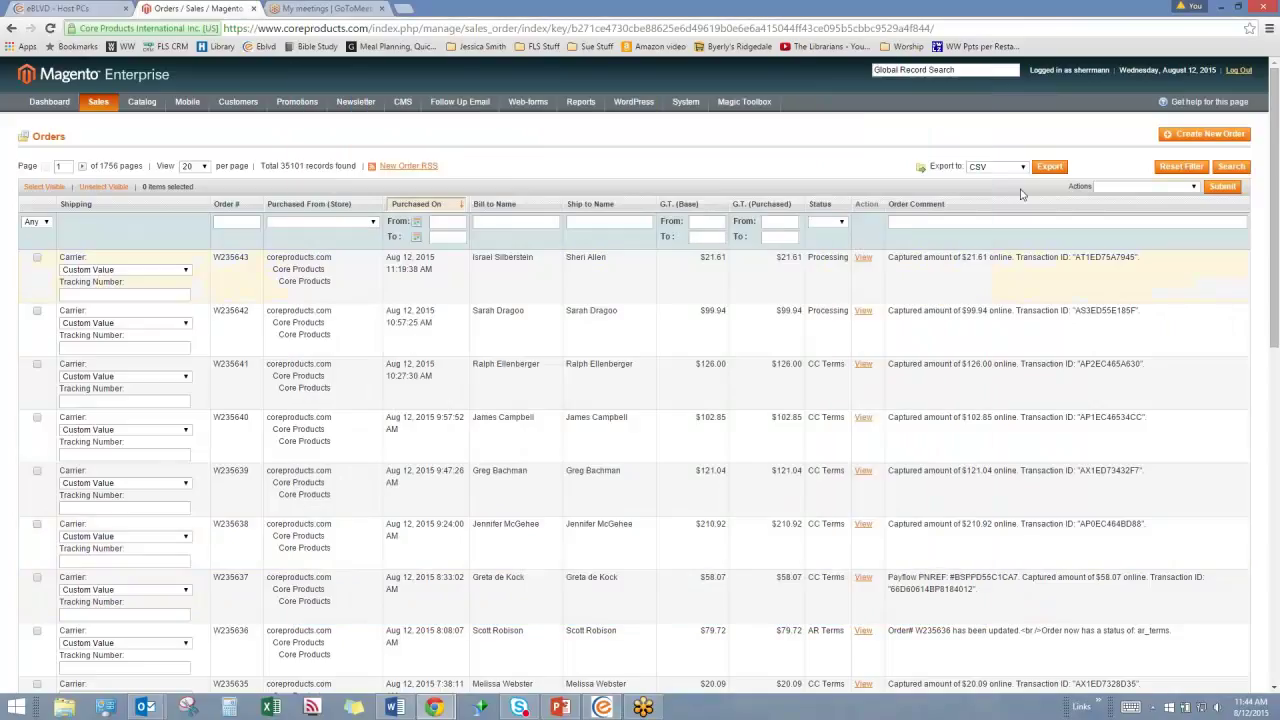
left_click(1231, 166)
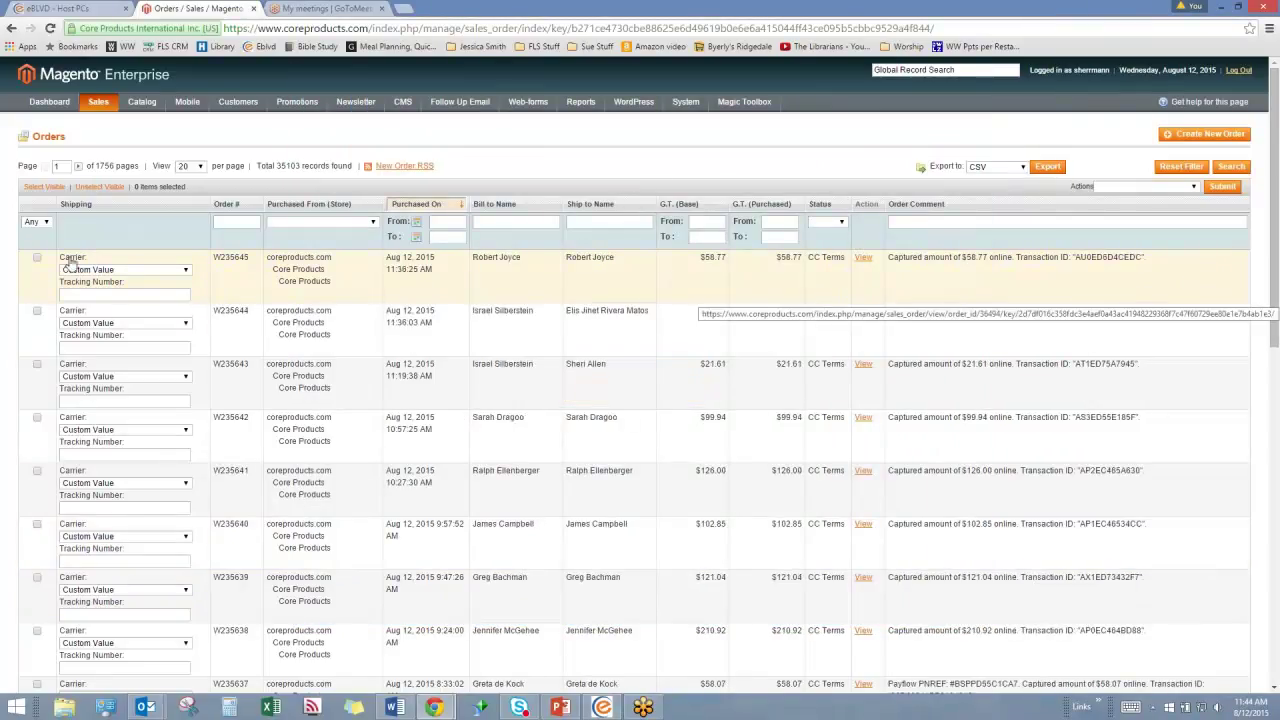
left_click(37, 258)
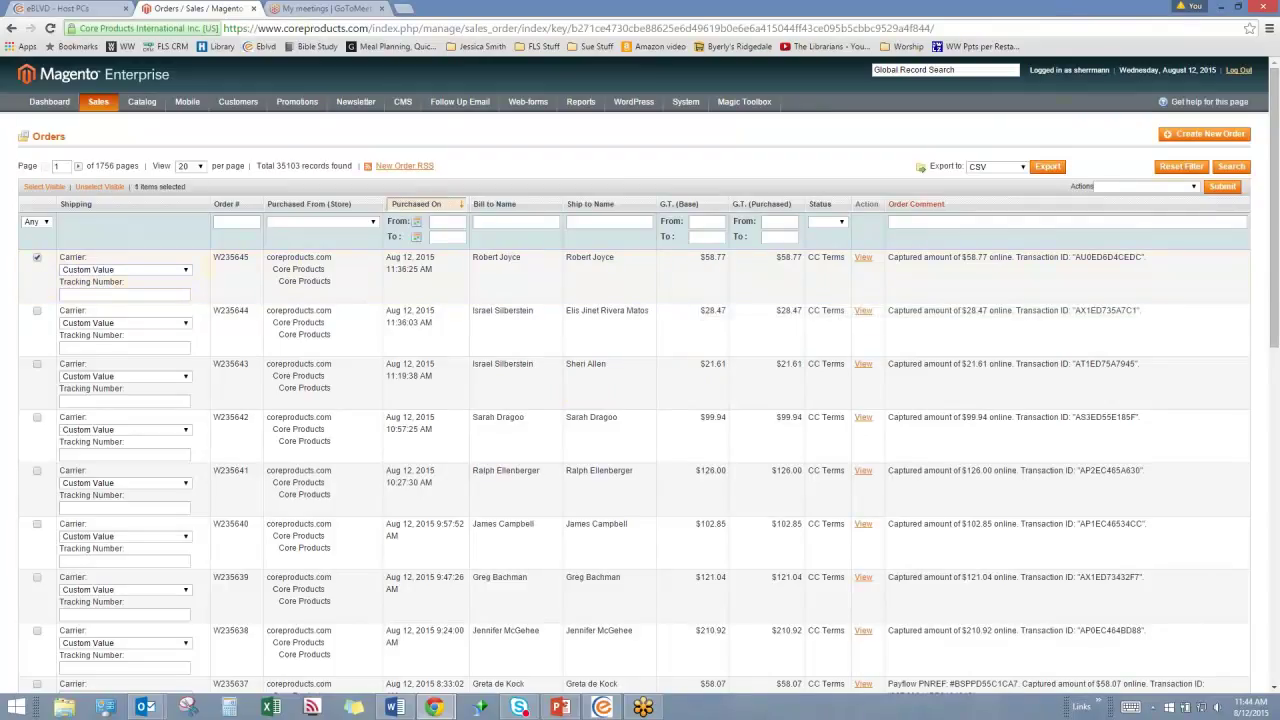
left_click(1193, 187)
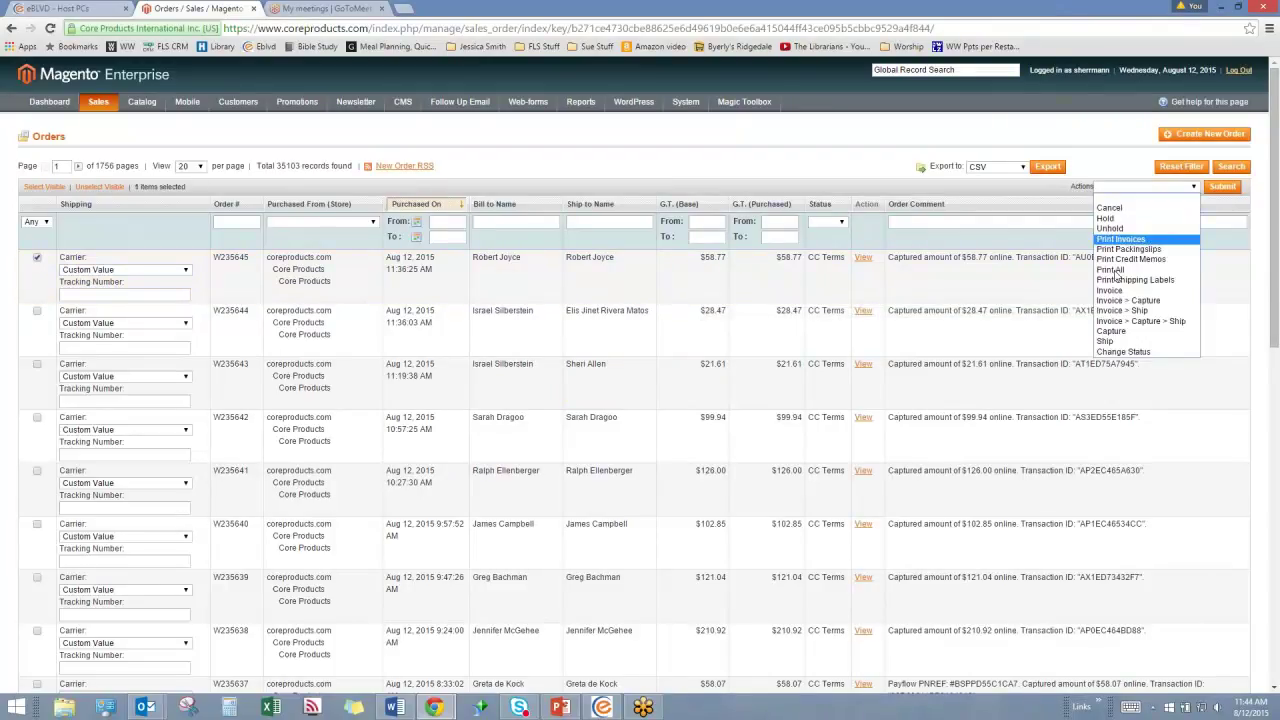
left_click(1125, 352)
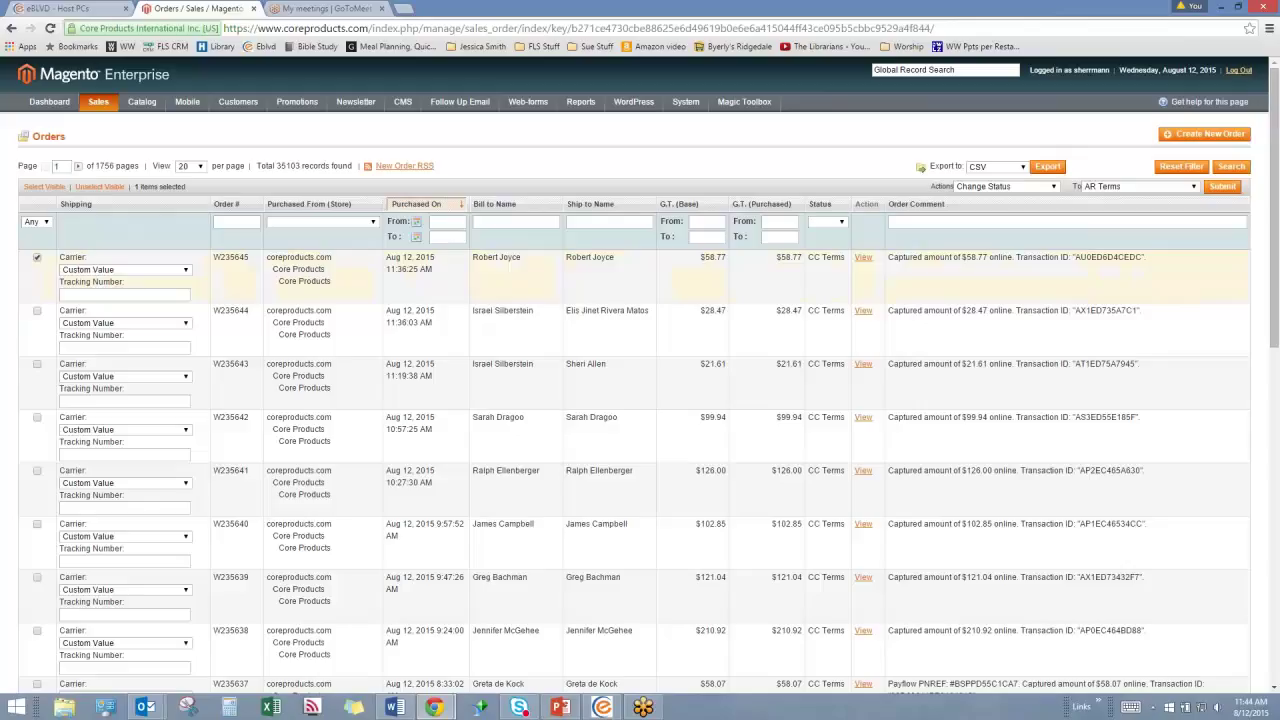
left_click(1140, 187)
left_click(1105, 361)
left_click(1222, 187)
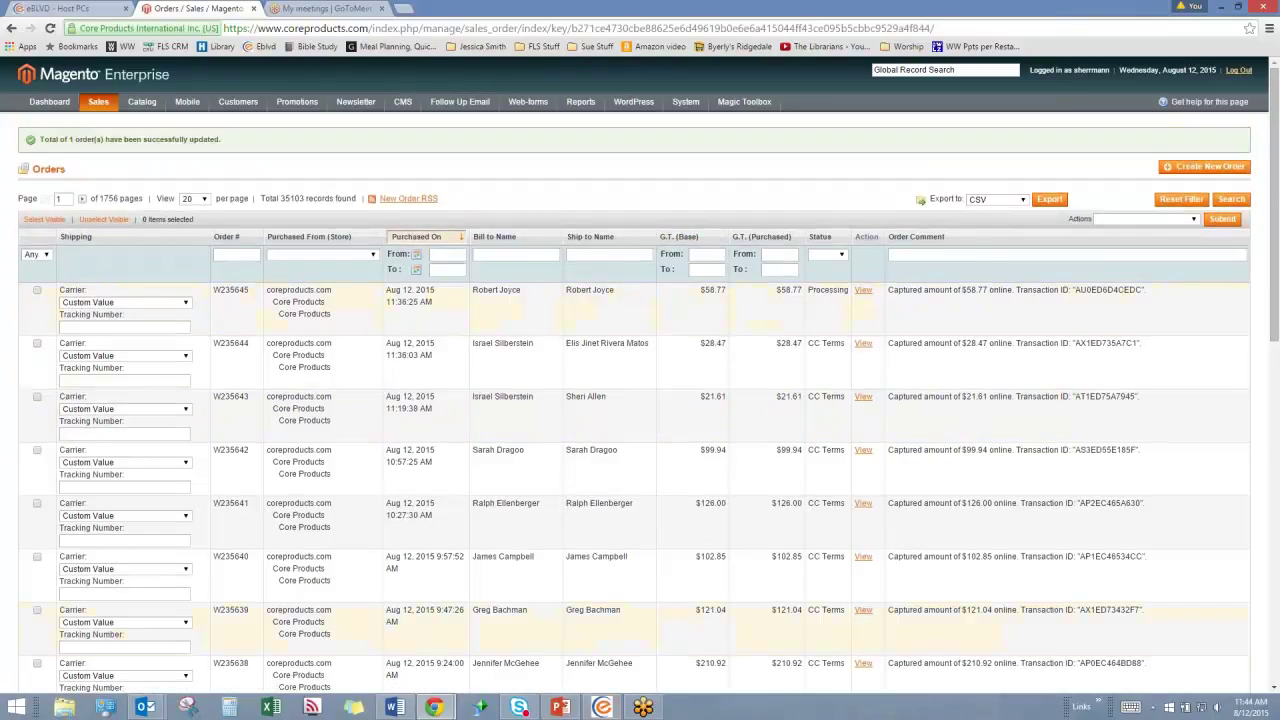
- Switch back to the remote IMan session, refresh the Magento reader's order preview, and close the reader
left_click(602, 707)
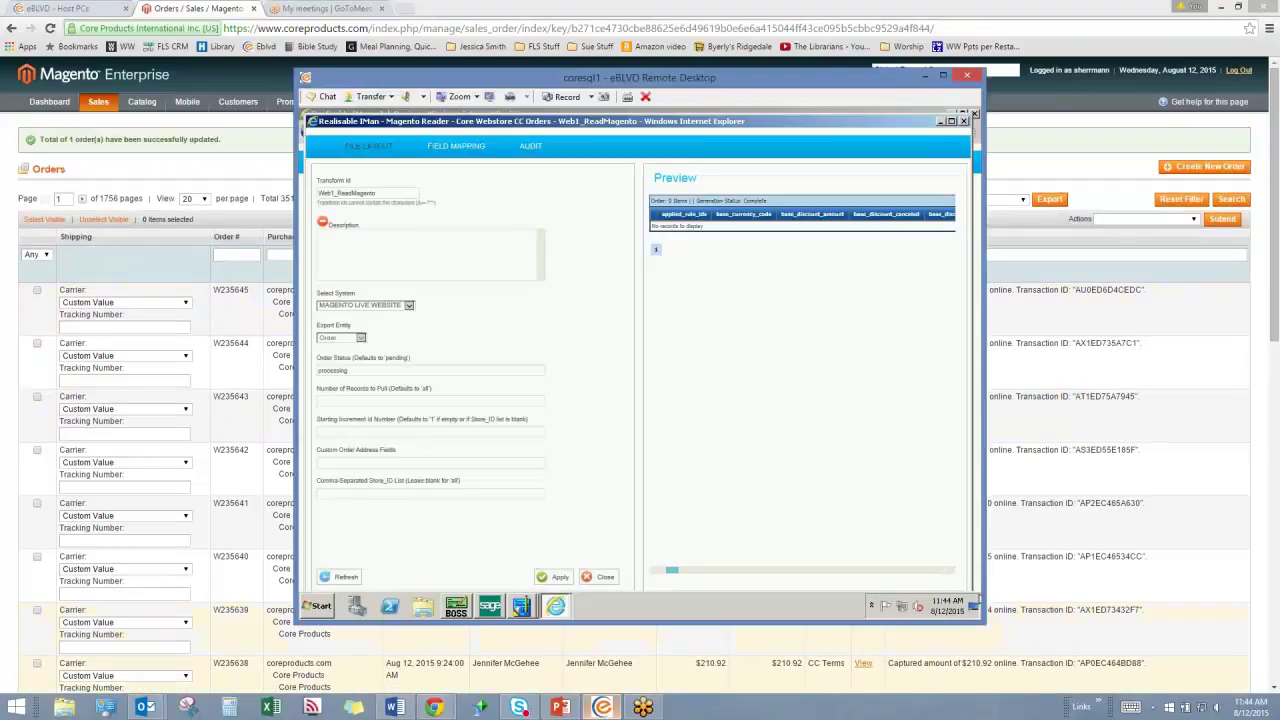
left_click(340, 577)
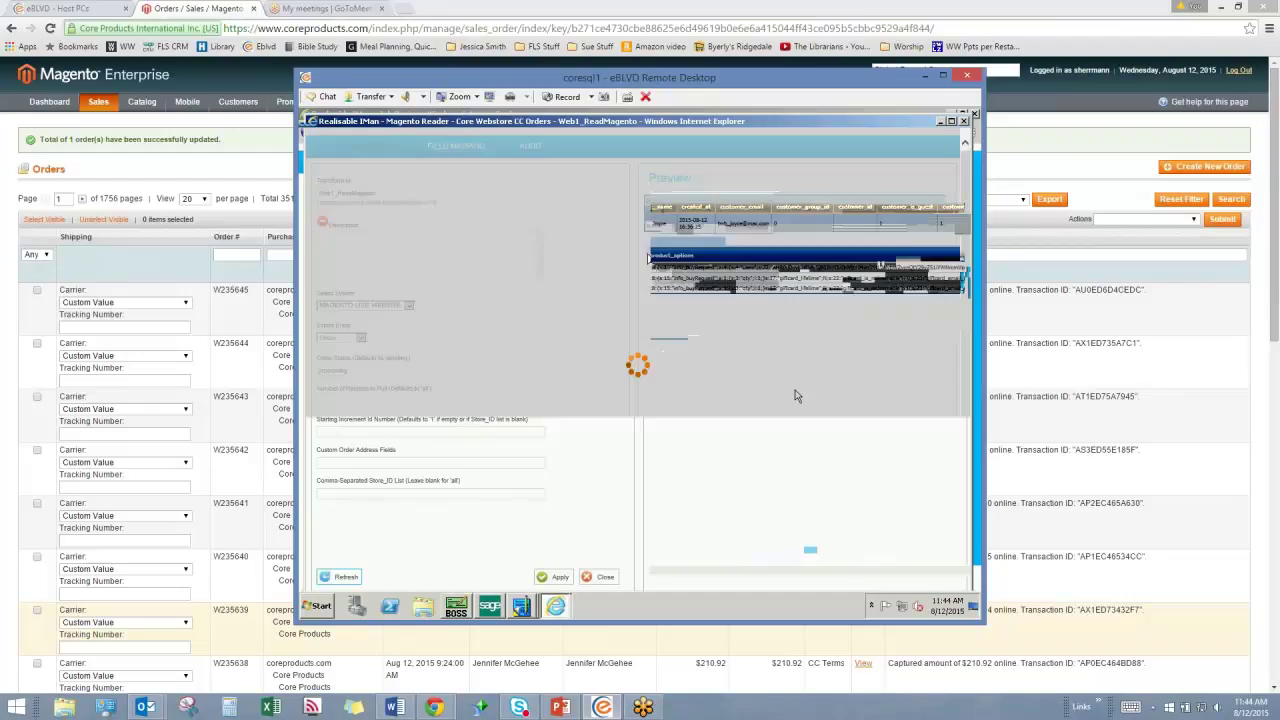
left_click(605, 576)
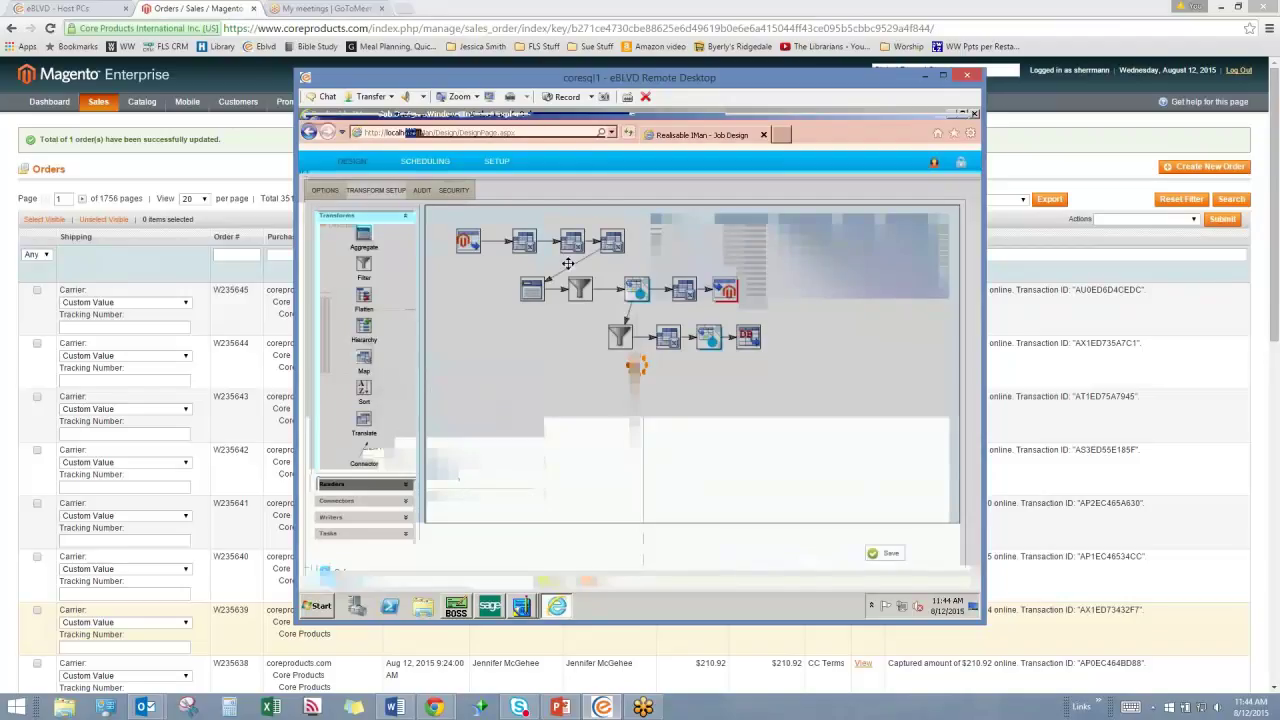
- Open the Web1_OrdTransform3 map transform in a maximized window and refresh its preview
double_click(612, 241)
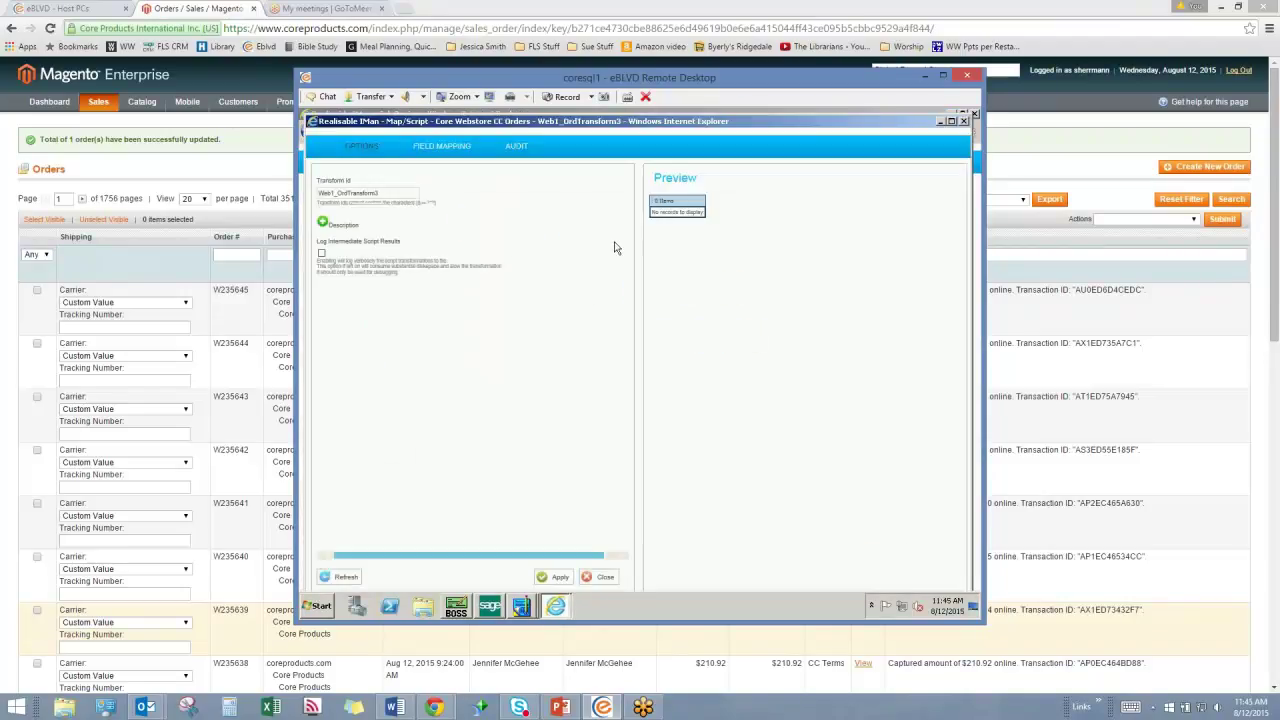
left_click(951, 122)
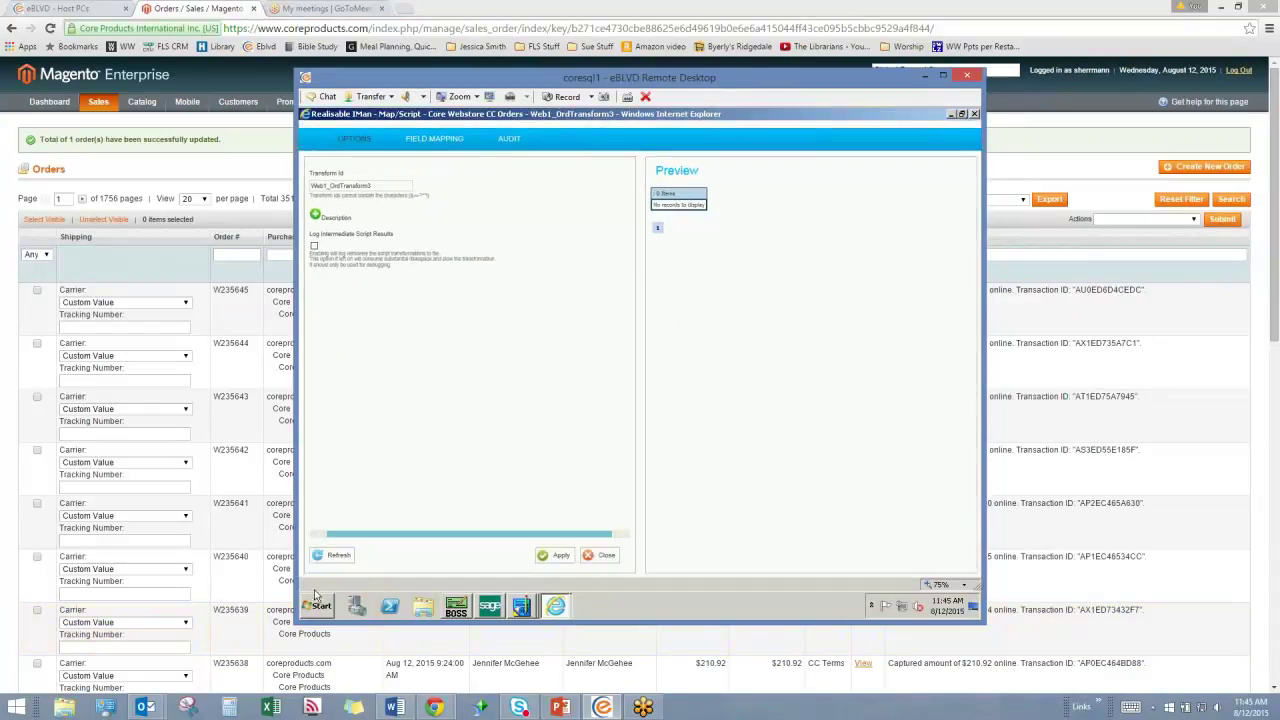
left_click(332, 552)
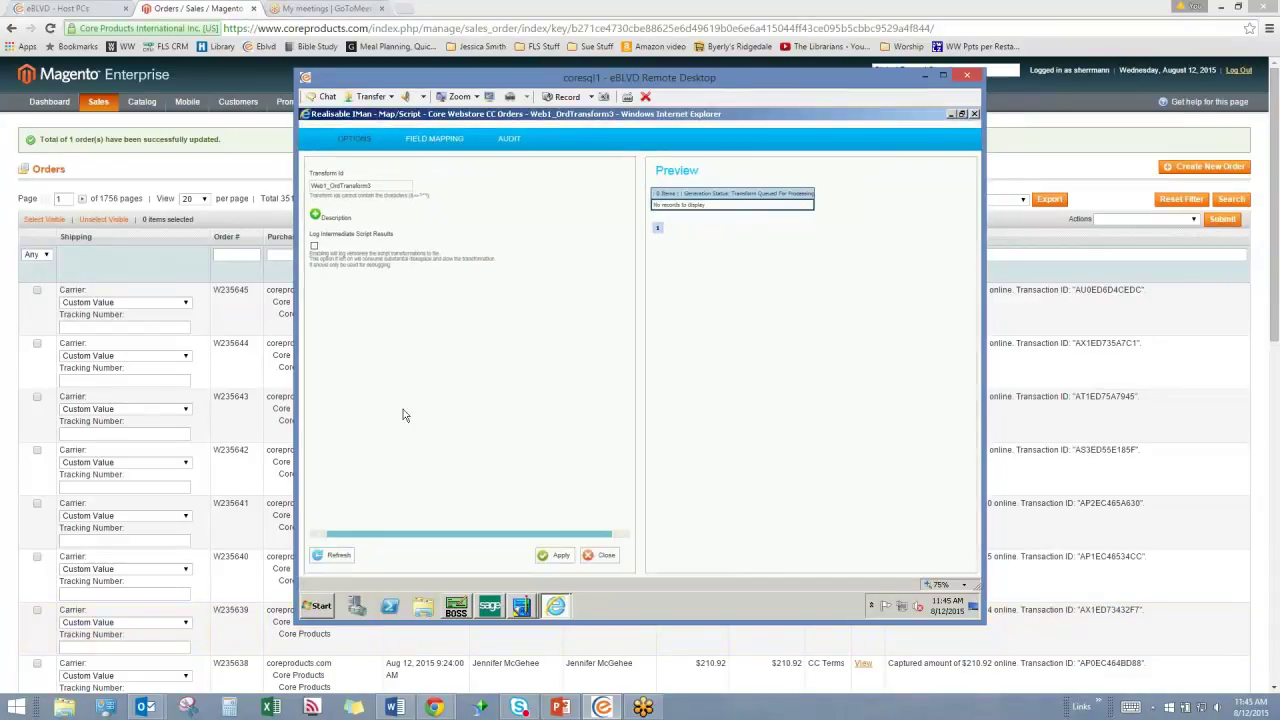
- Refresh the transform's order preview and examine the formatted fields at the end of the order record
left_click(322, 555)
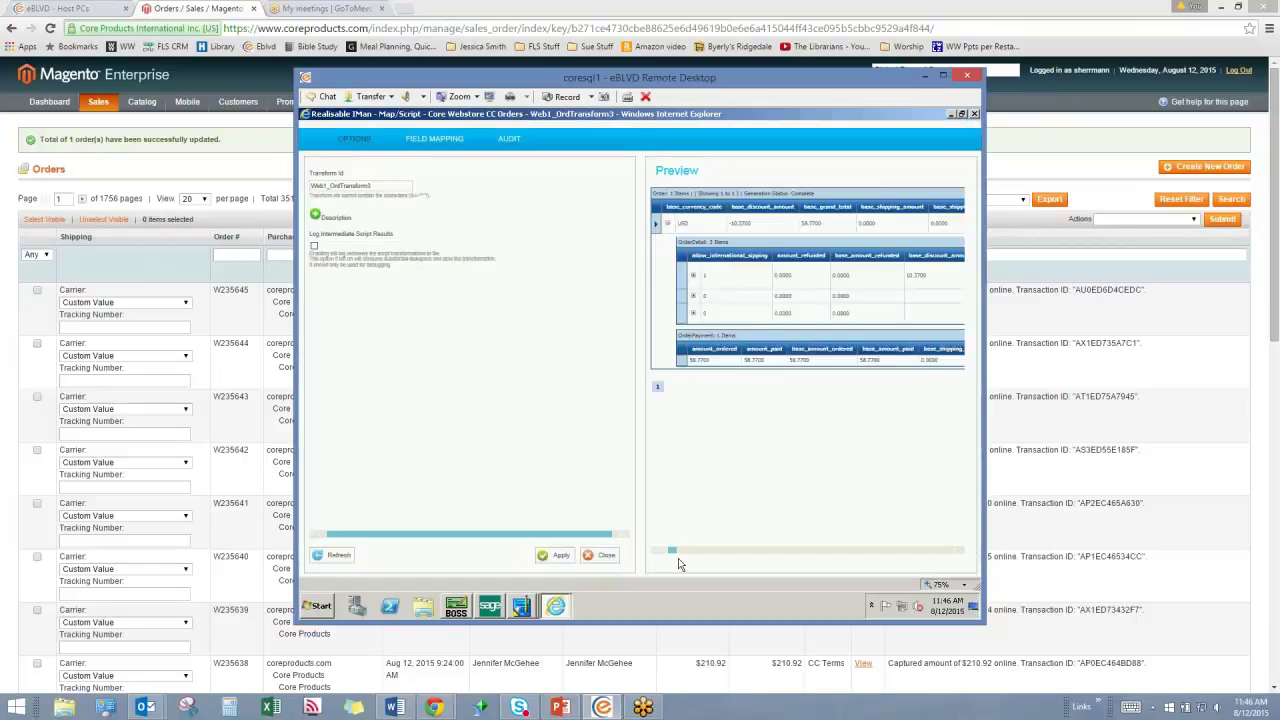
left_click_drag(672, 553, 951, 557)
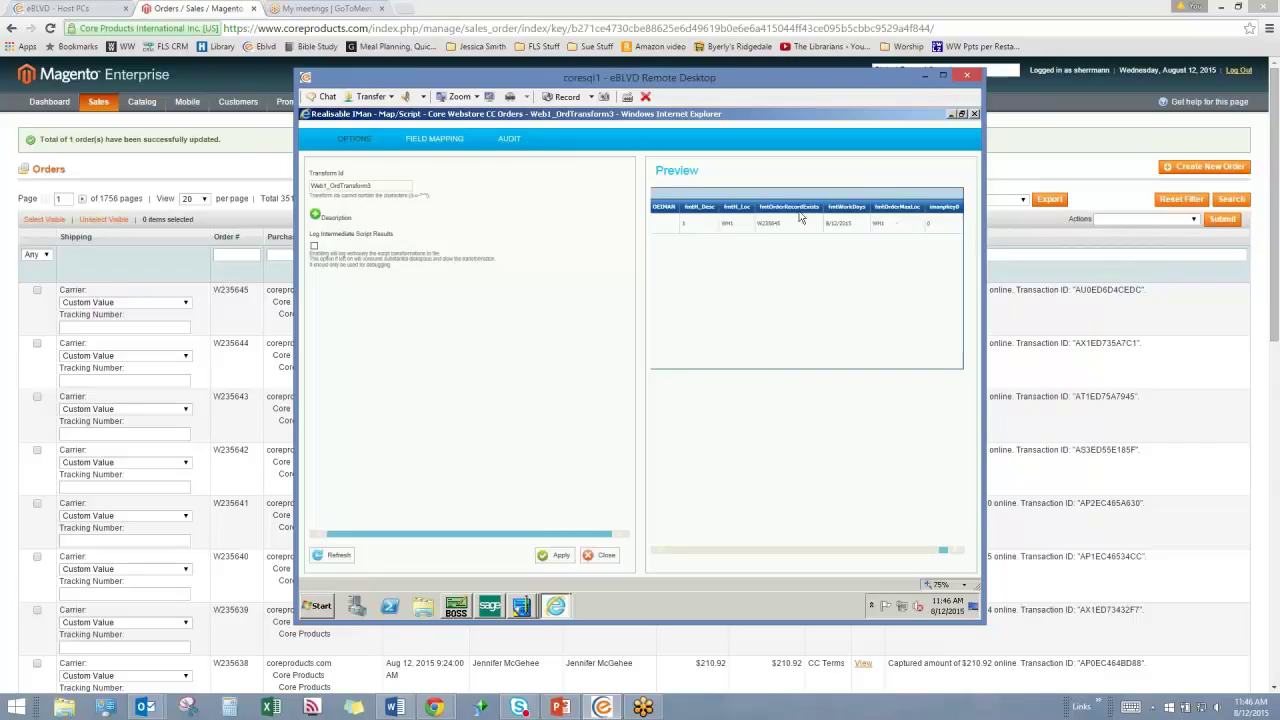
- Examine the fmtWorkDays script formula at the end of the Order field mapping, and close the transform
left_click(432, 141)
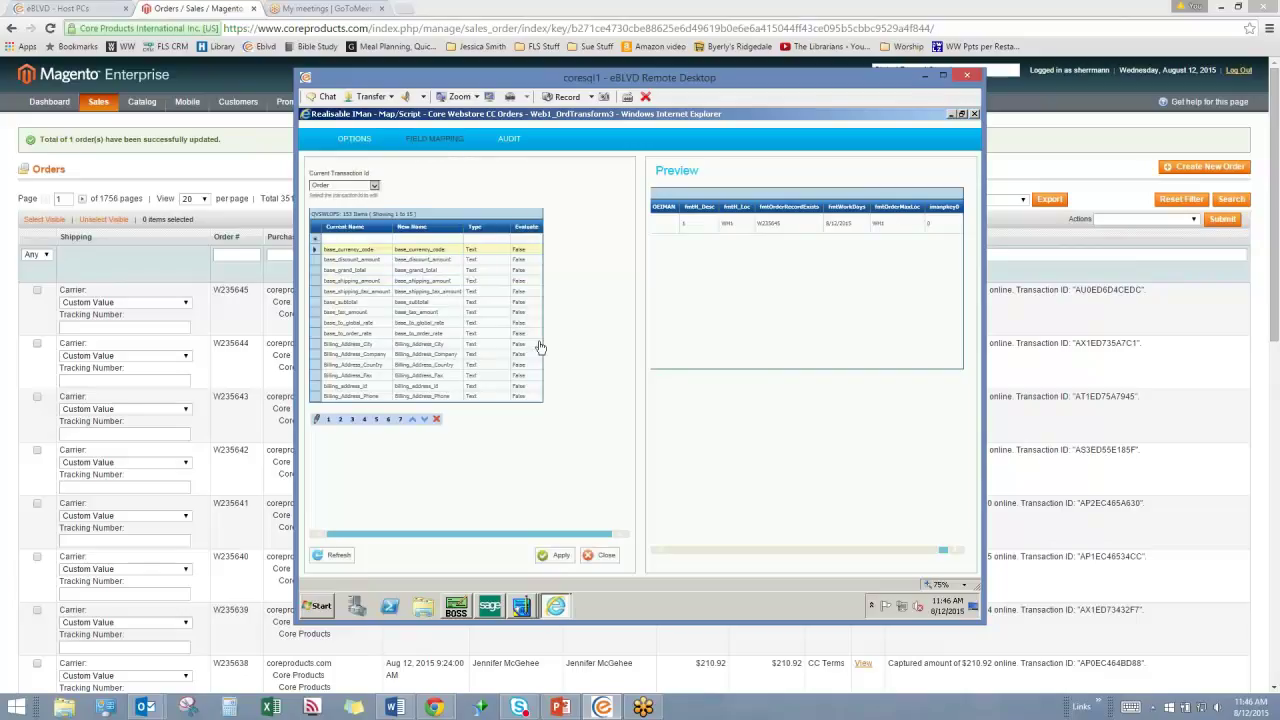
left_click(402, 420)
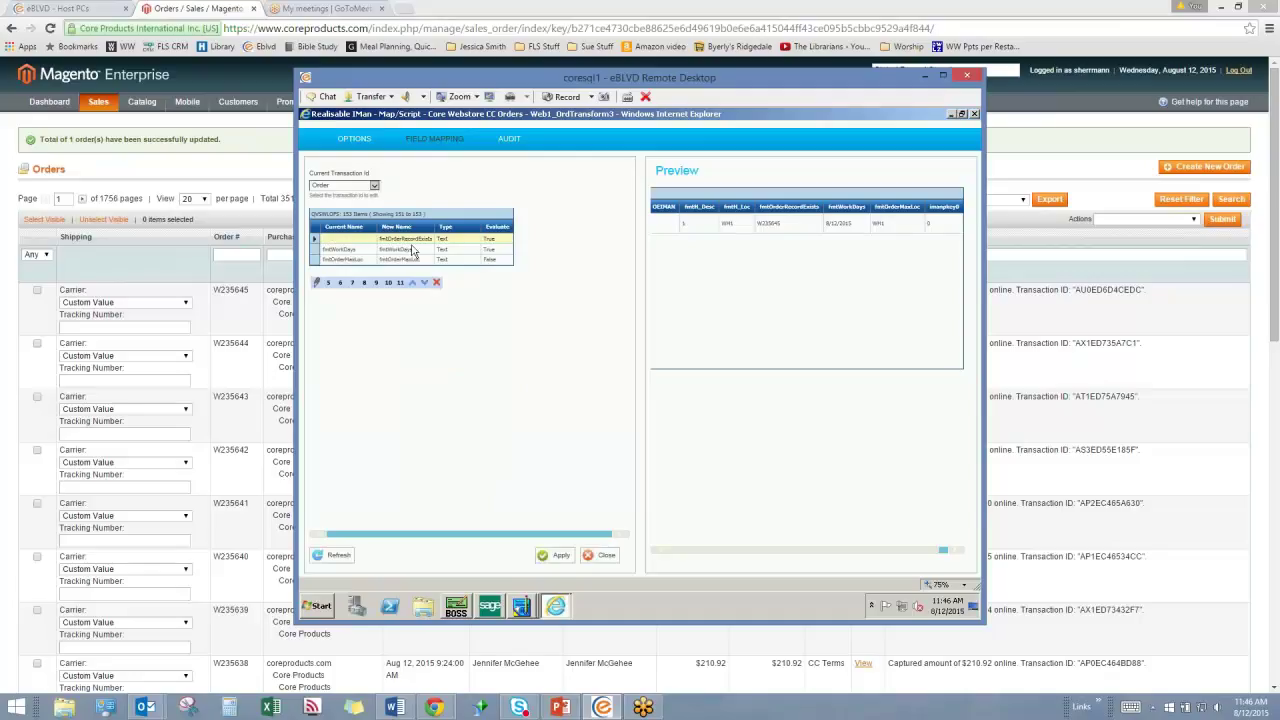
left_click(404, 250)
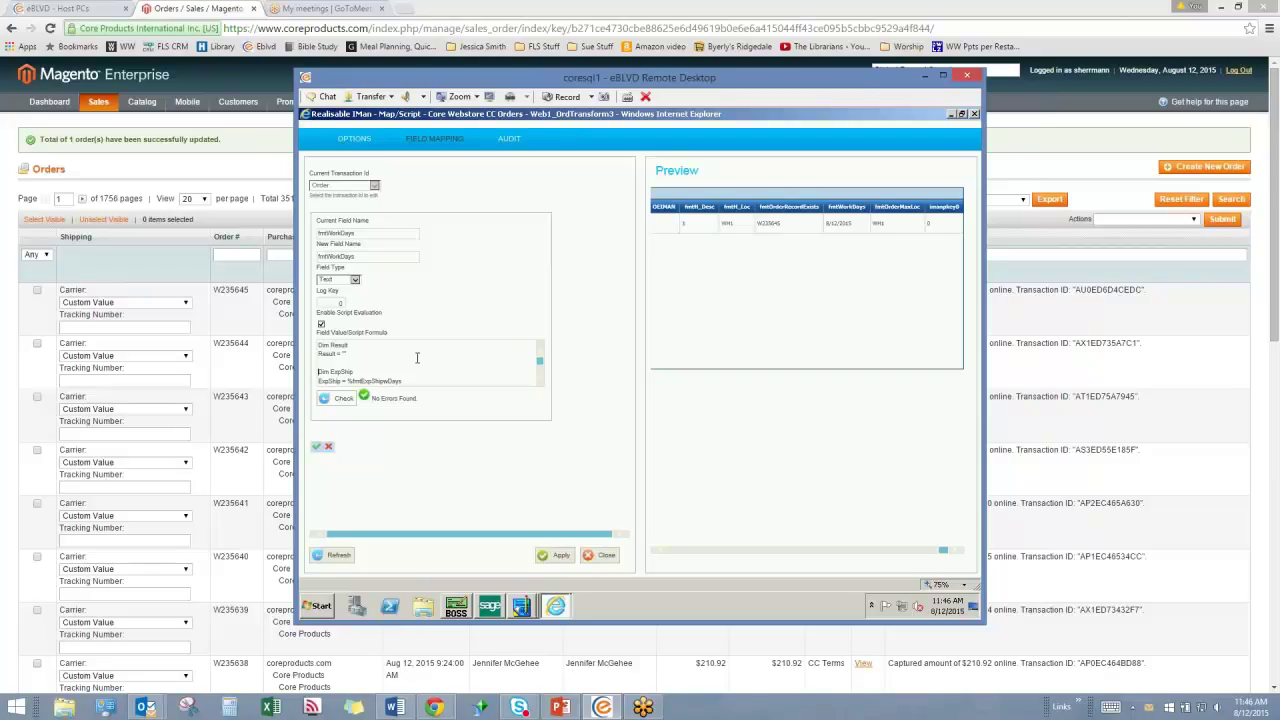
scroll(417, 357, "down", 2)
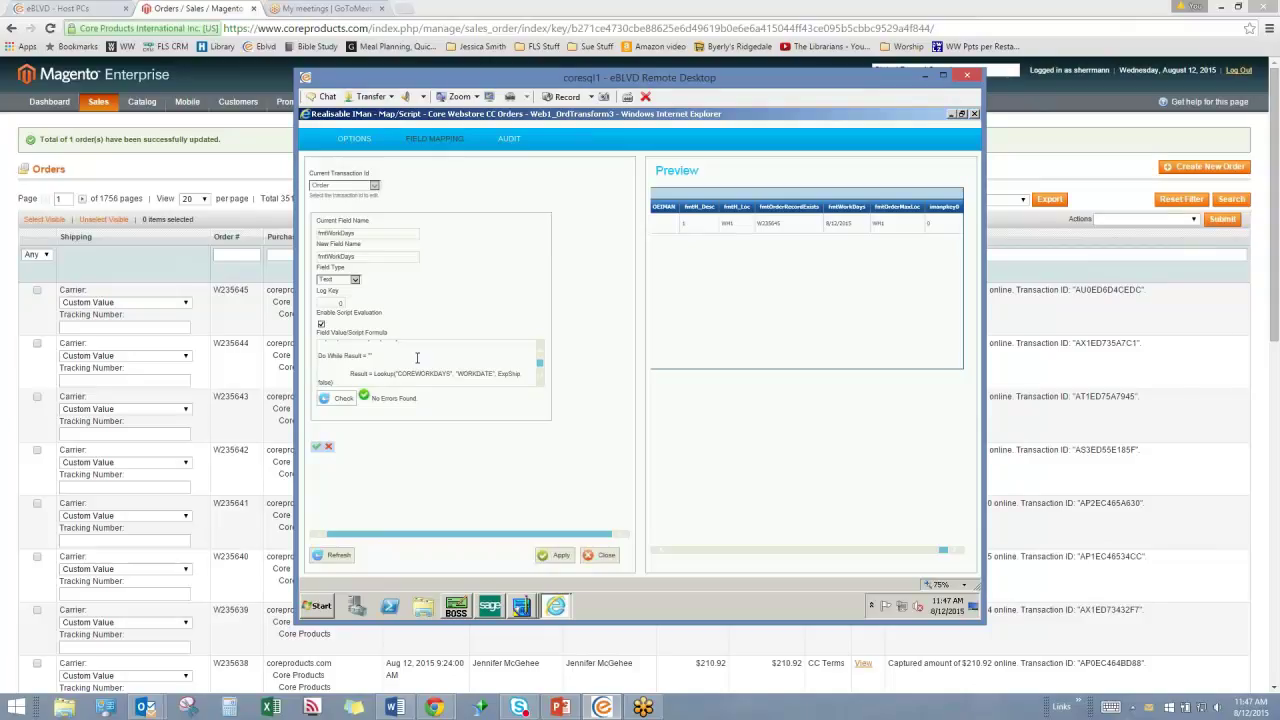
scroll(417, 358, "down", 2)
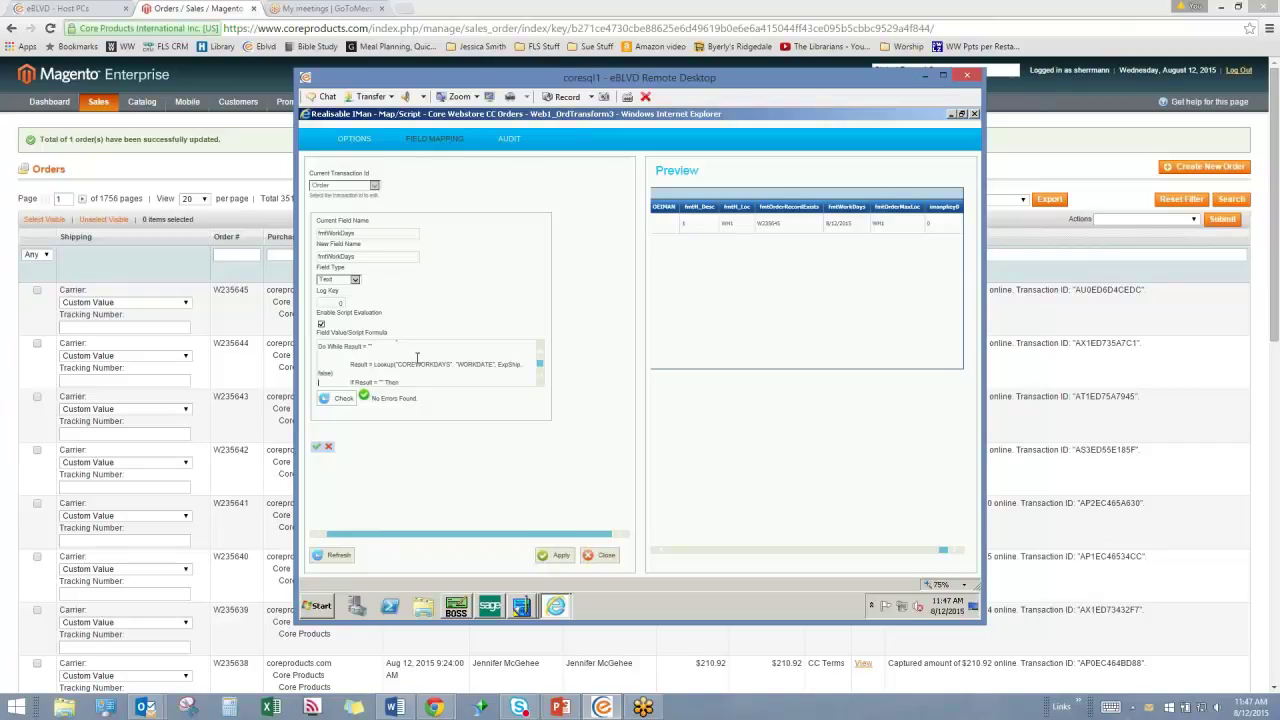
scroll(417, 358, "down", 1)
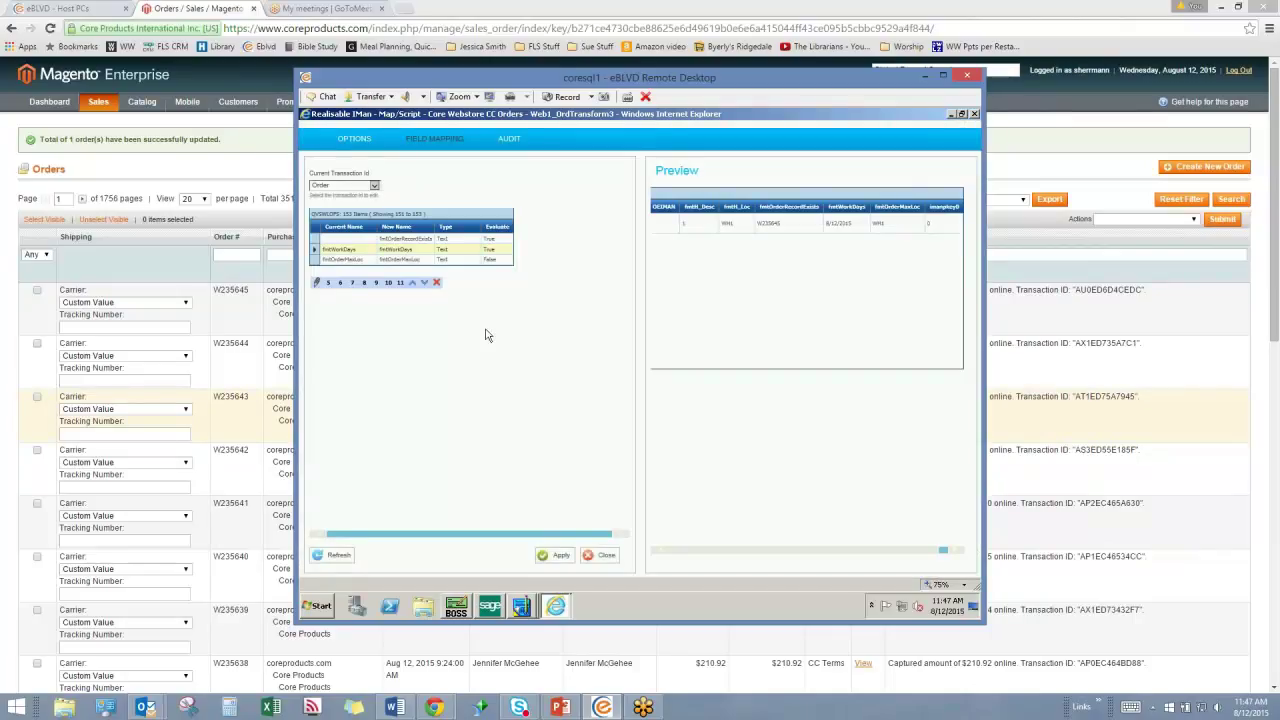
left_click(606, 556)
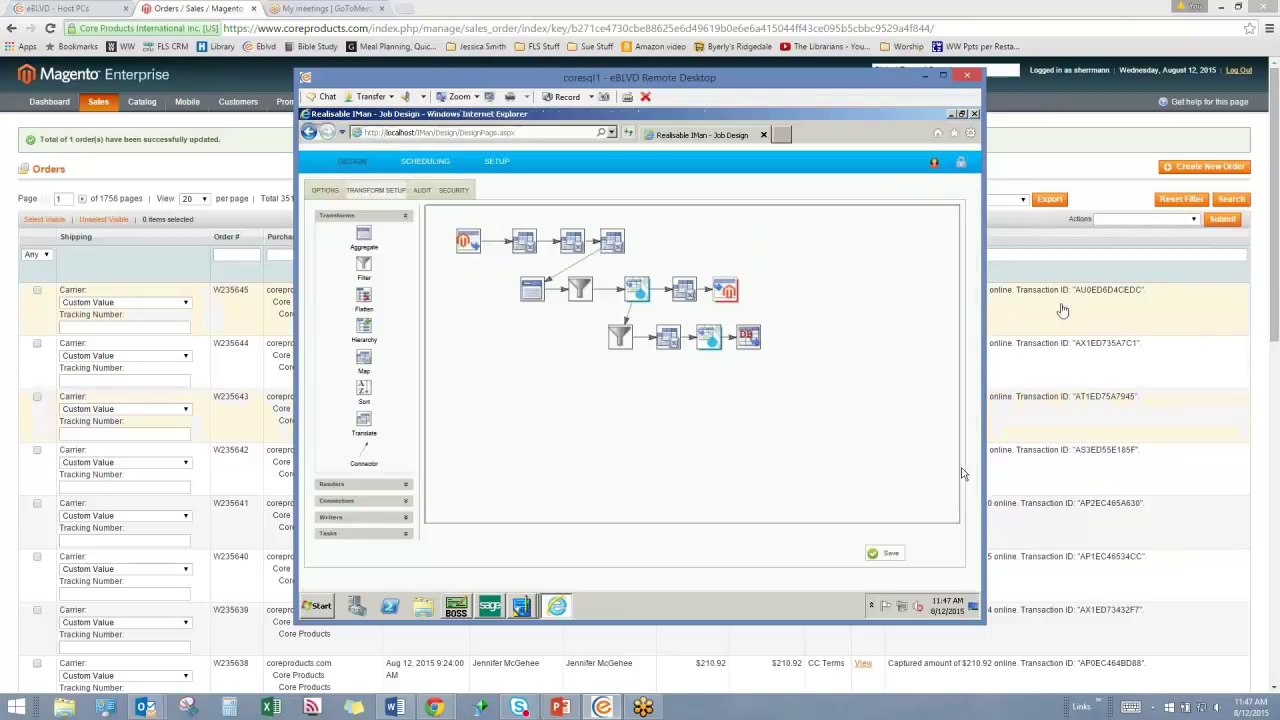
- Open the Web1SageOrder Sage300 transform from the job diagram and inspect its Order field mappings further down the list
double_click(638, 294)
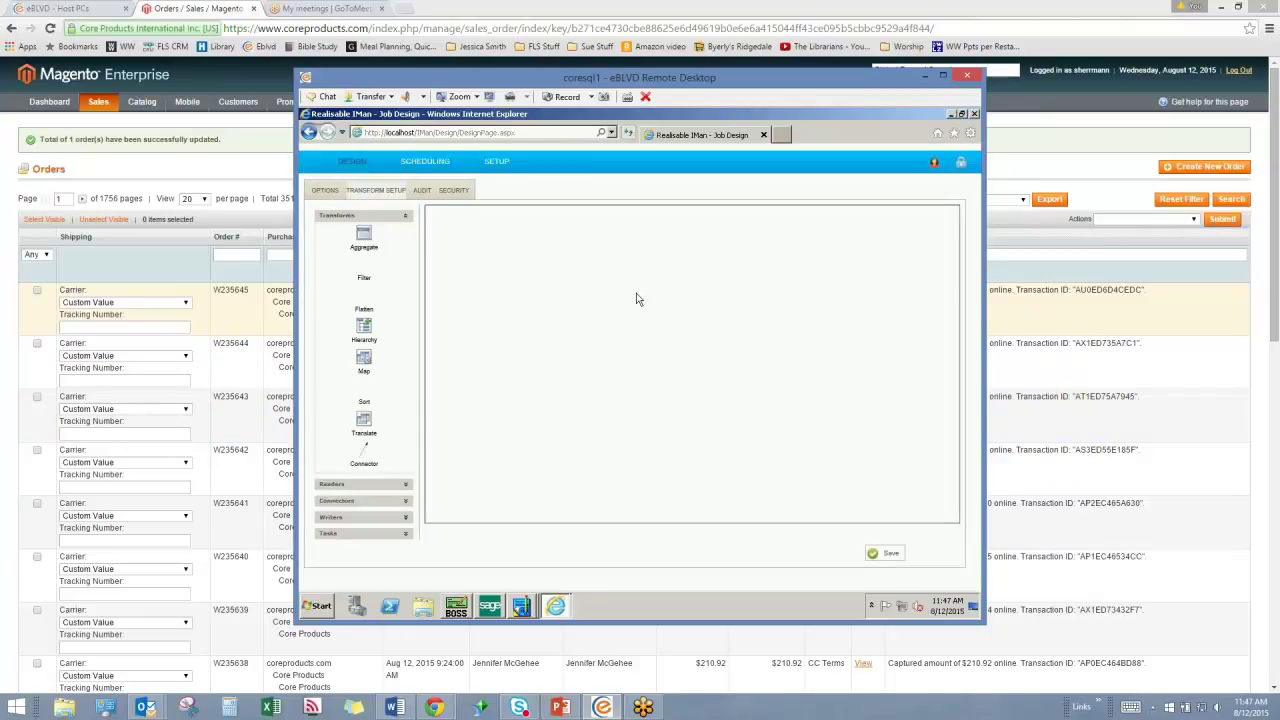
mouse_move(559, 612)
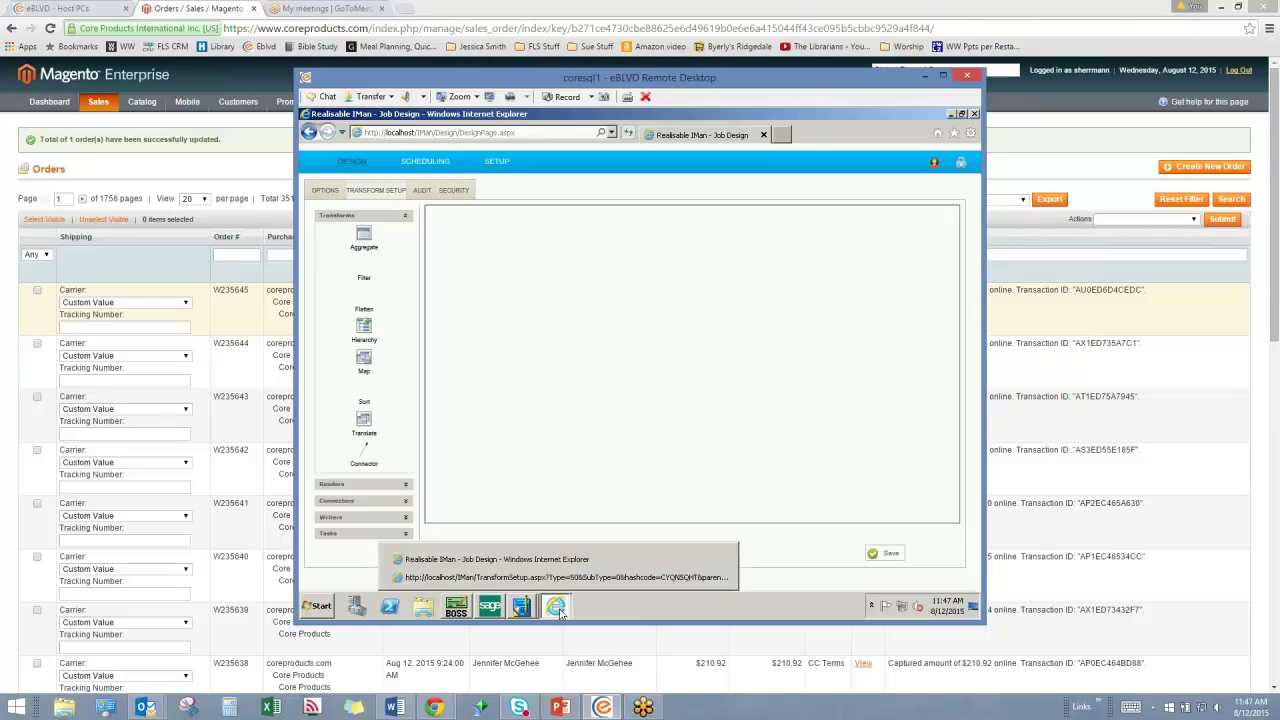
left_click(542, 578)
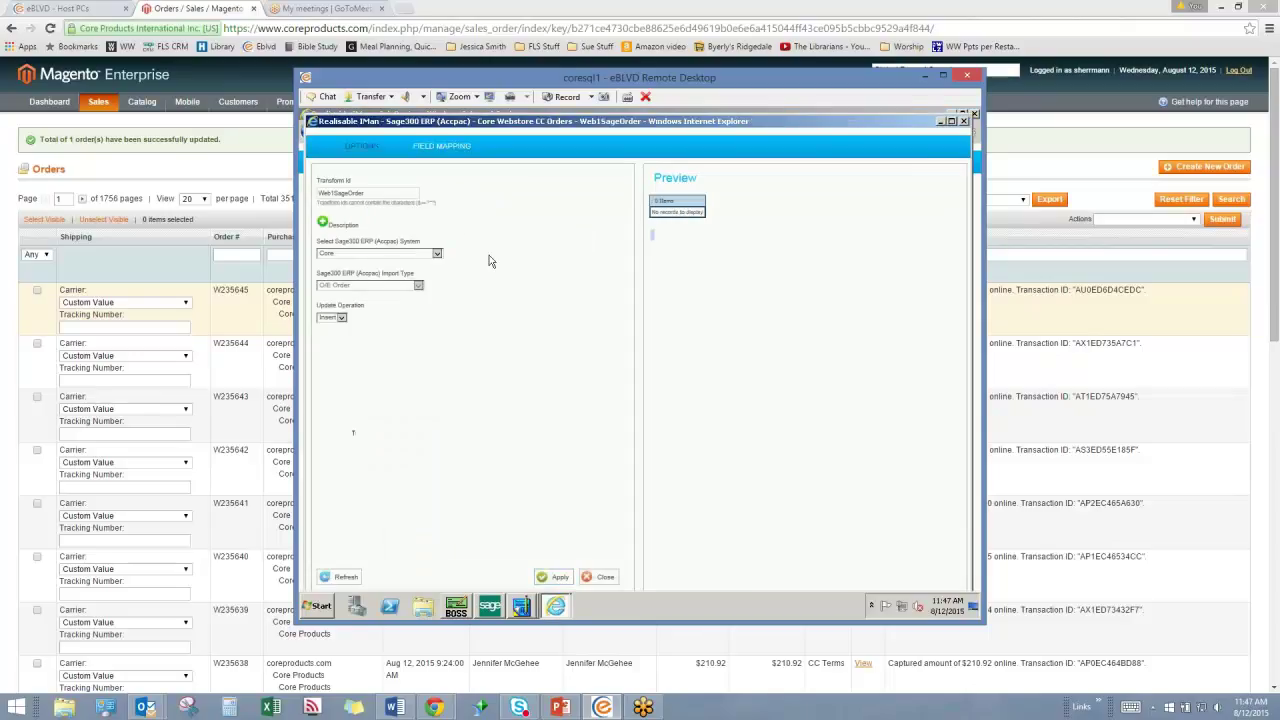
left_click(440, 148)
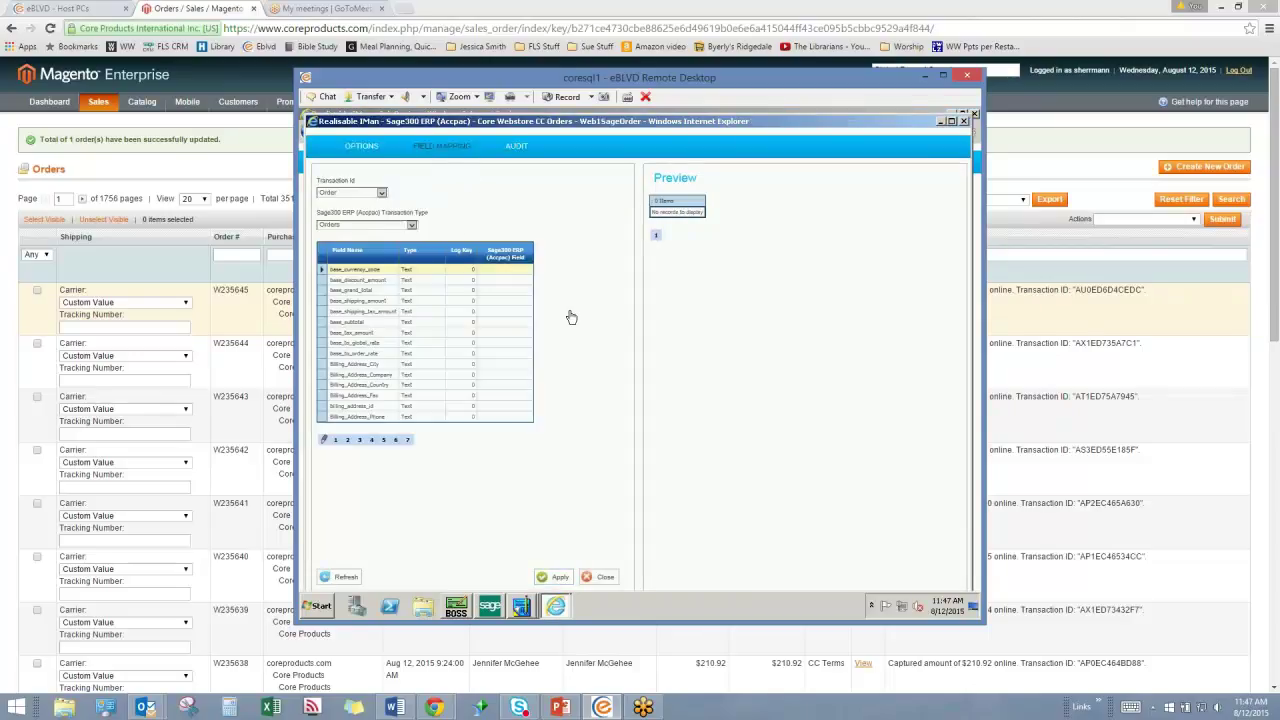
left_click(407, 441)
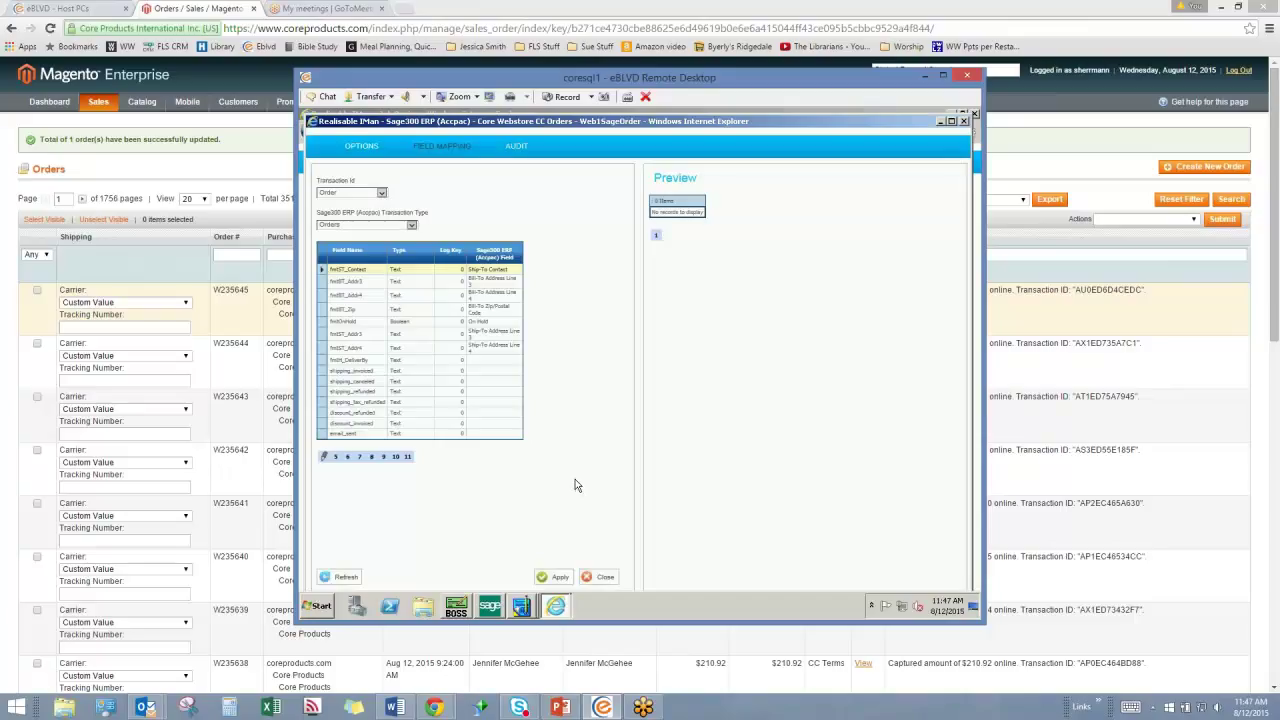
- Review the Web1SageOrder options and the Sage300 field choices for the Ship-To Contact mapping, and close the transform without changes
left_click(362, 147)
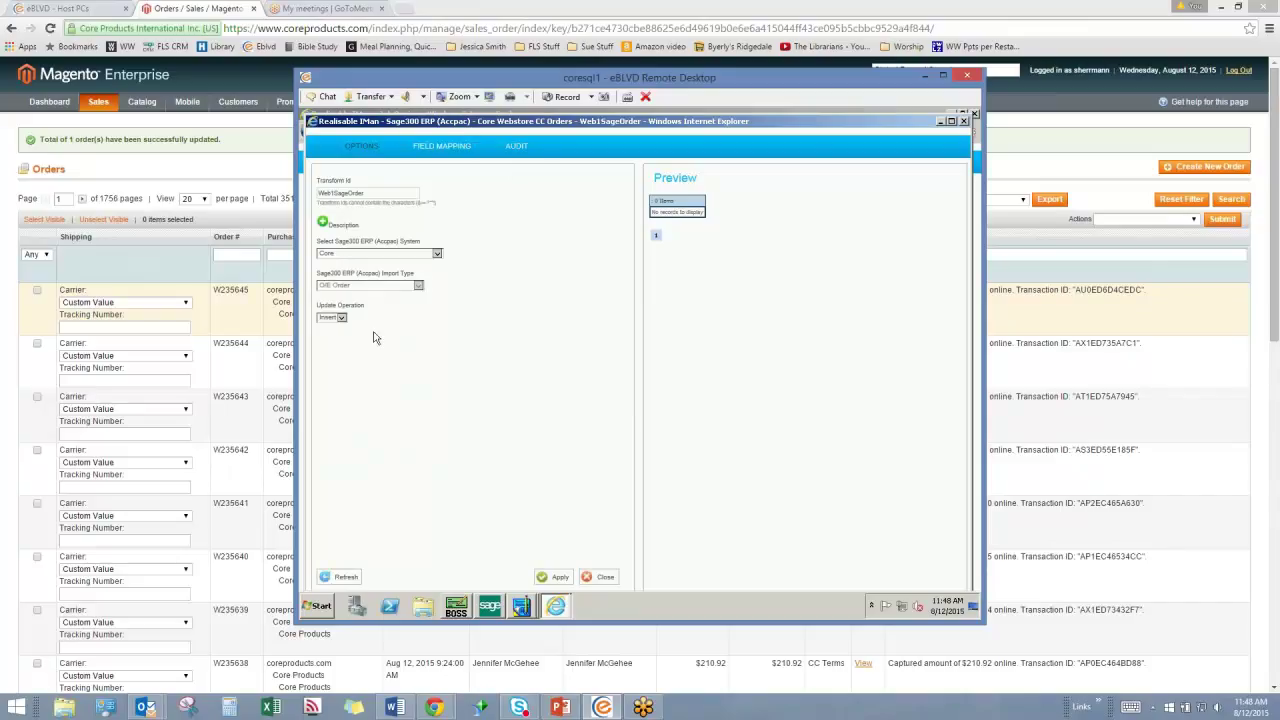
left_click(442, 147)
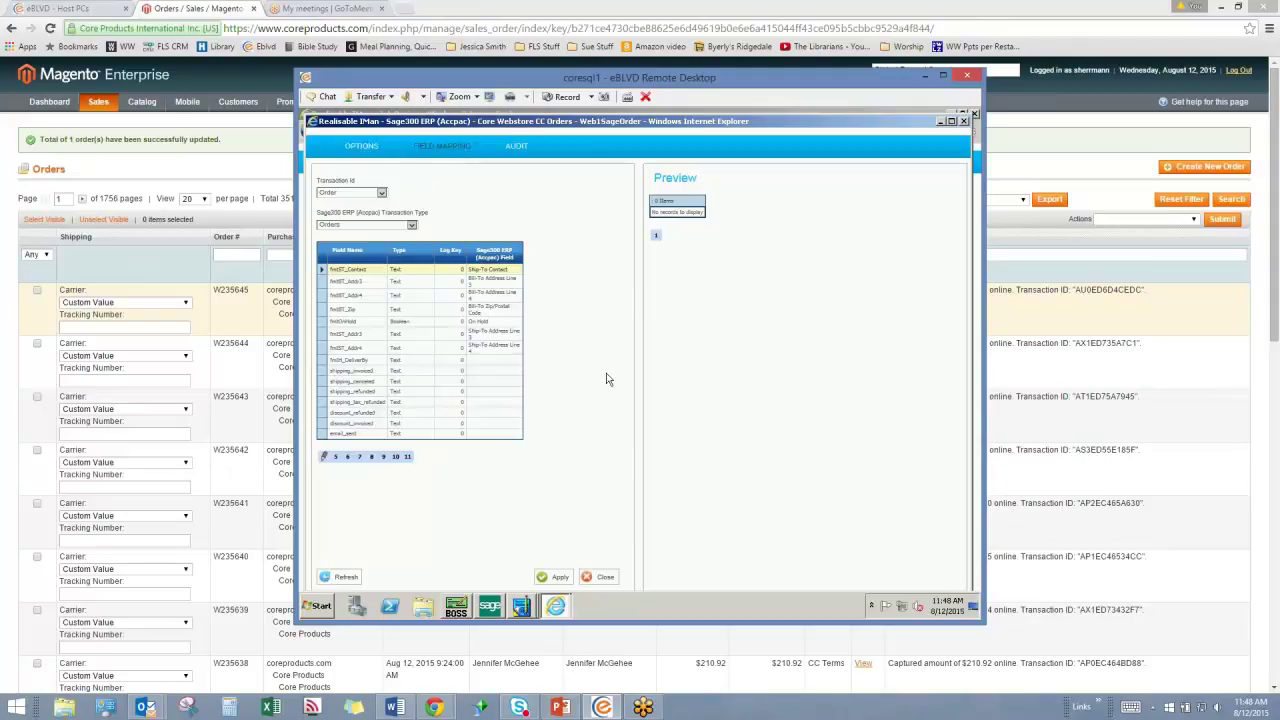
left_click(323, 457)
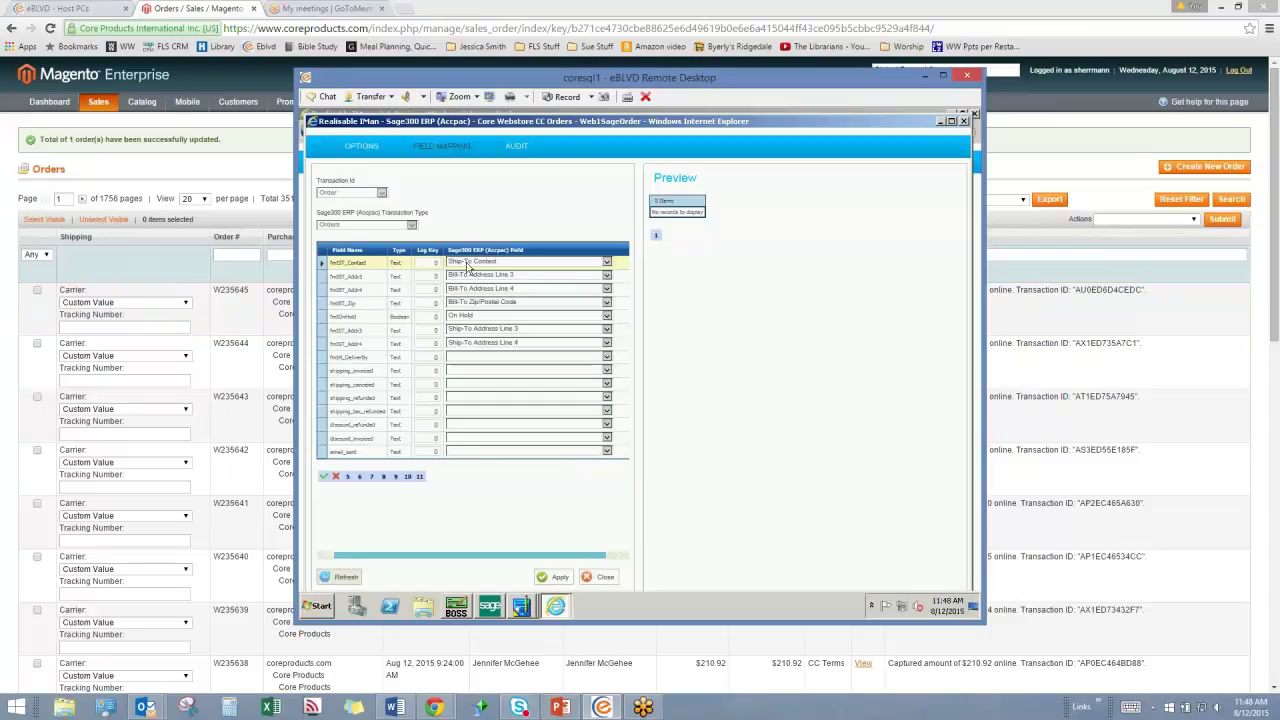
left_click(606, 262)
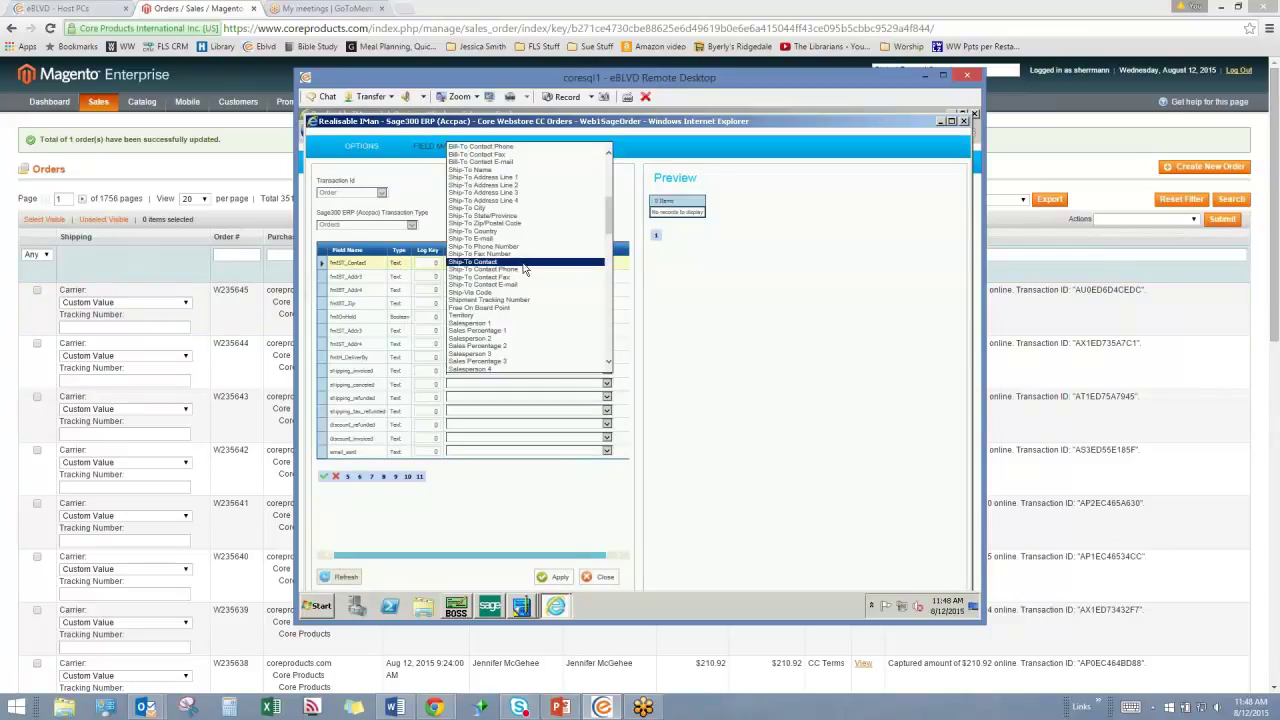
left_click(703, 303)
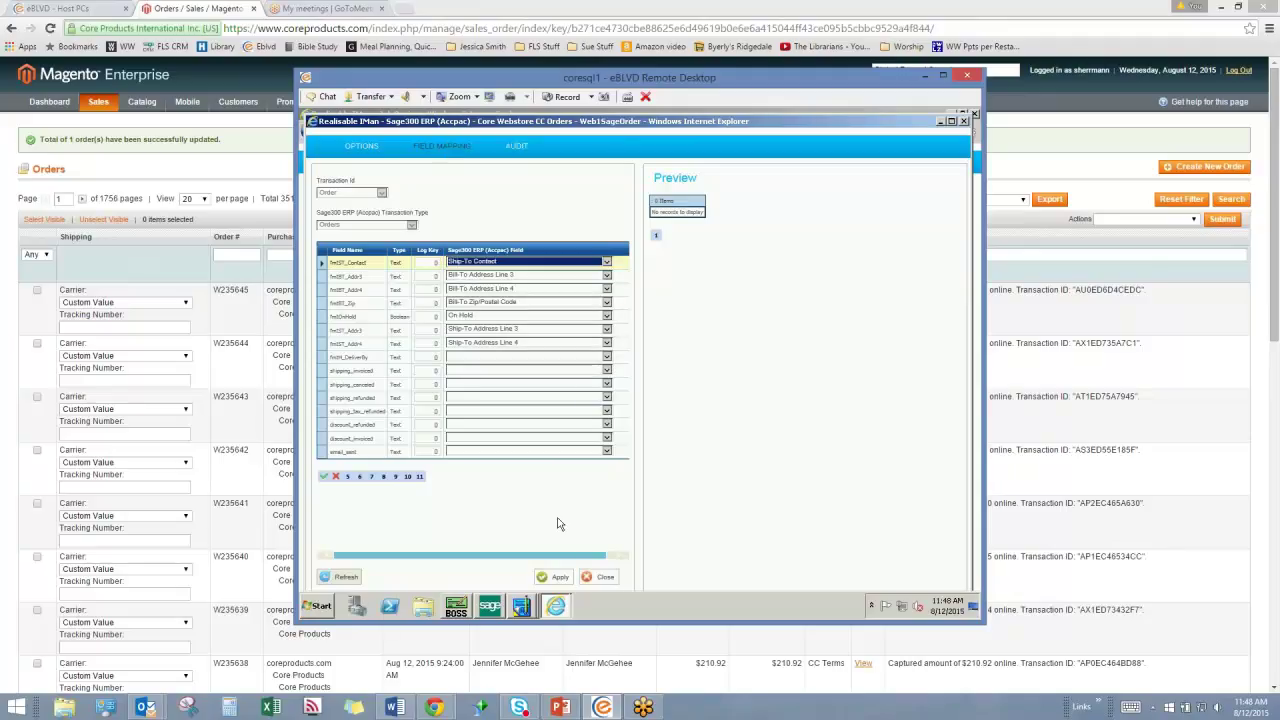
left_click(612, 580)
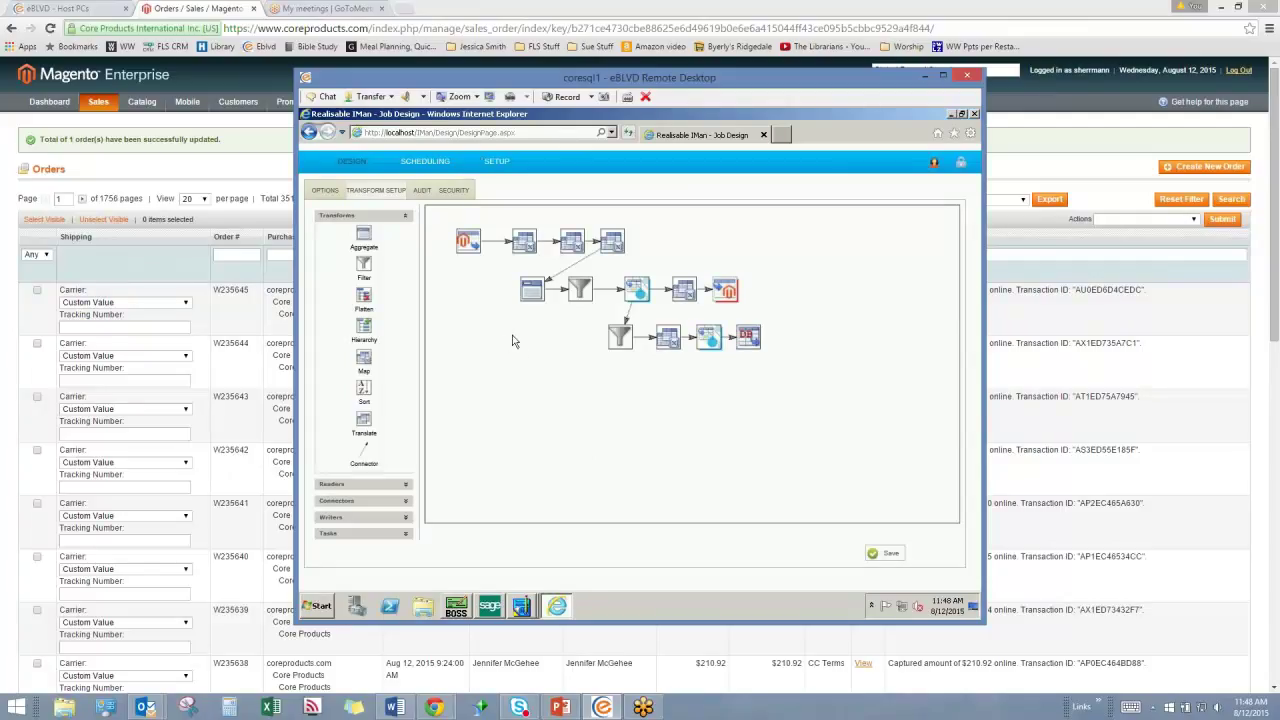
- Schedule the Core CC Terms Orders job to run with the frequency Now
left_click(421, 162)
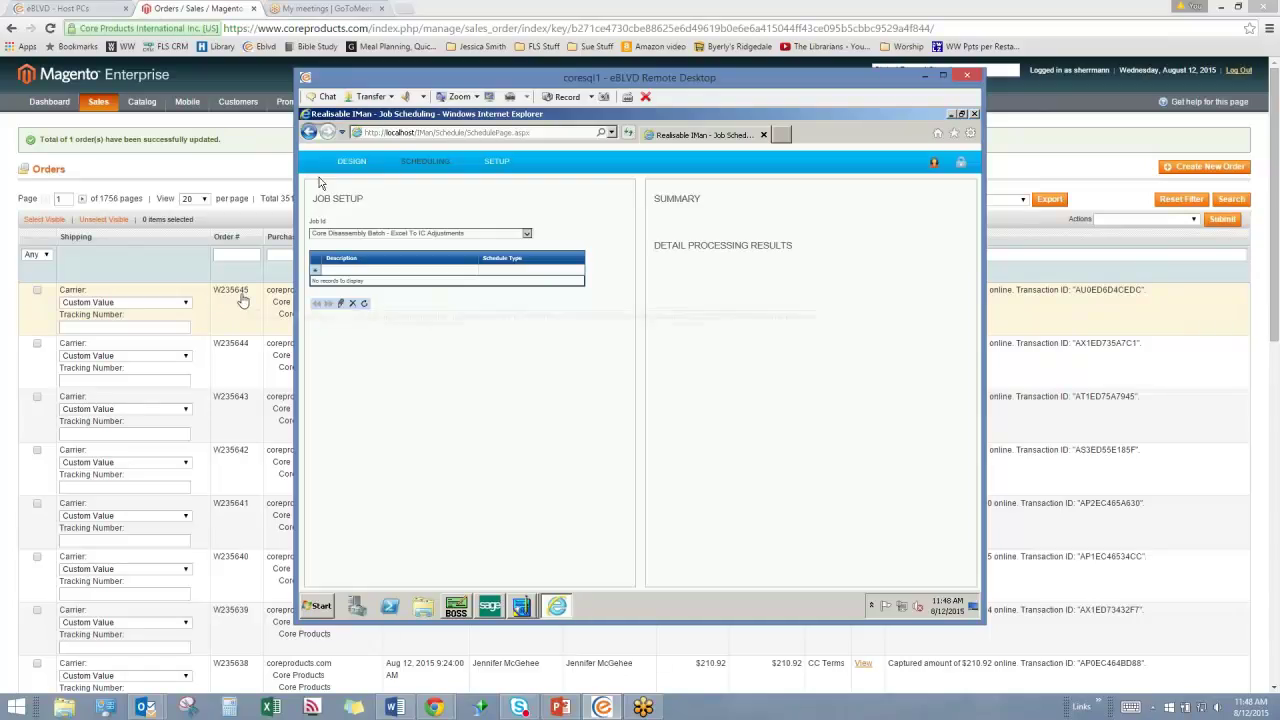
left_click(527, 233)
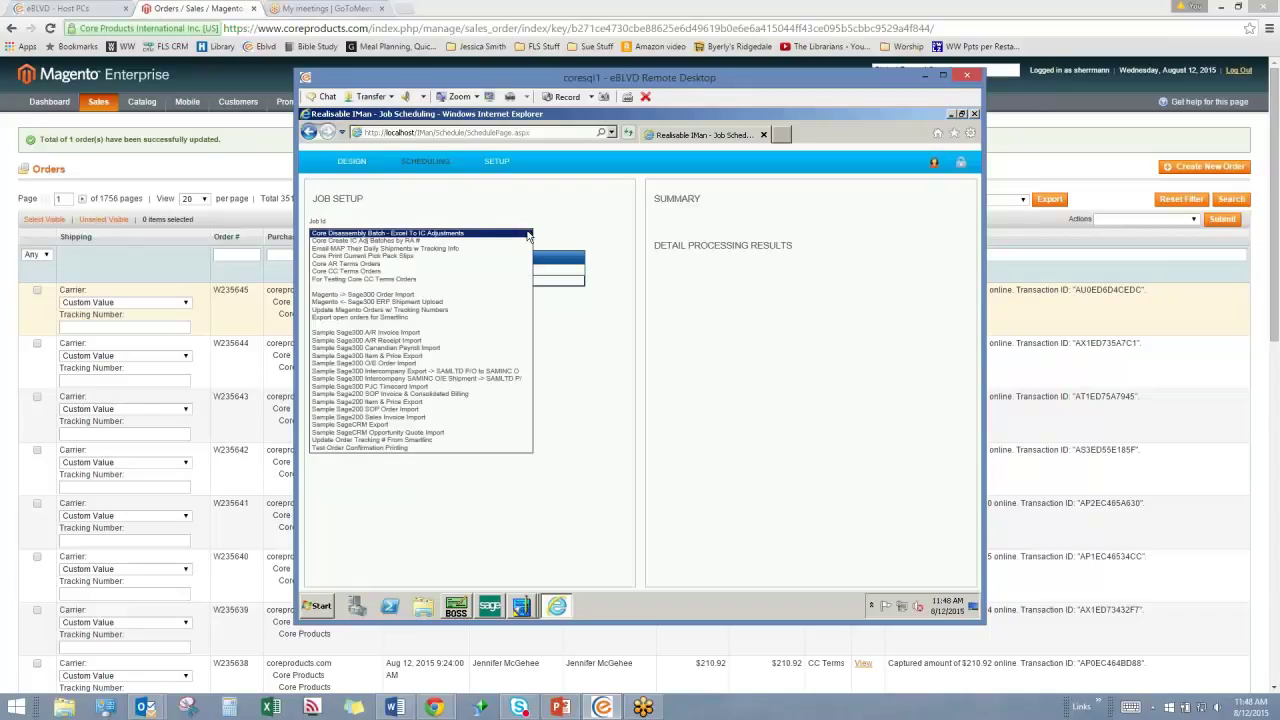
left_click(345, 272)
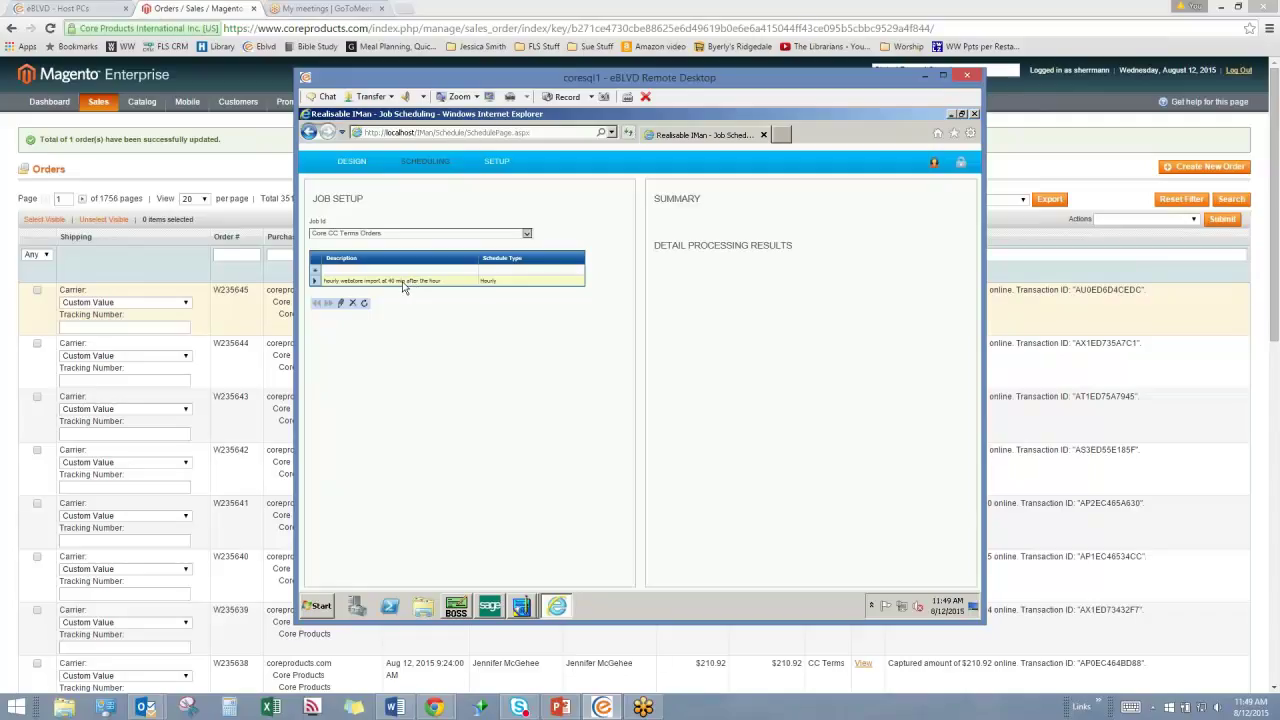
left_click(366, 274)
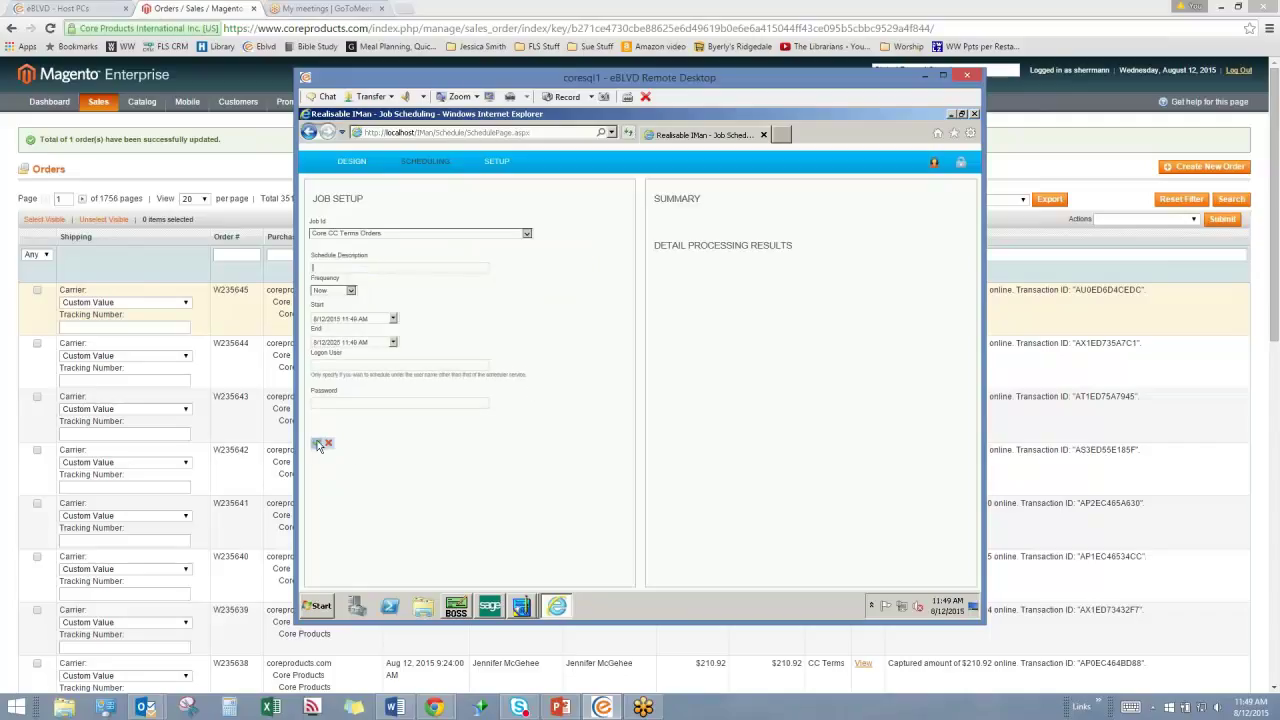
left_click(317, 443)
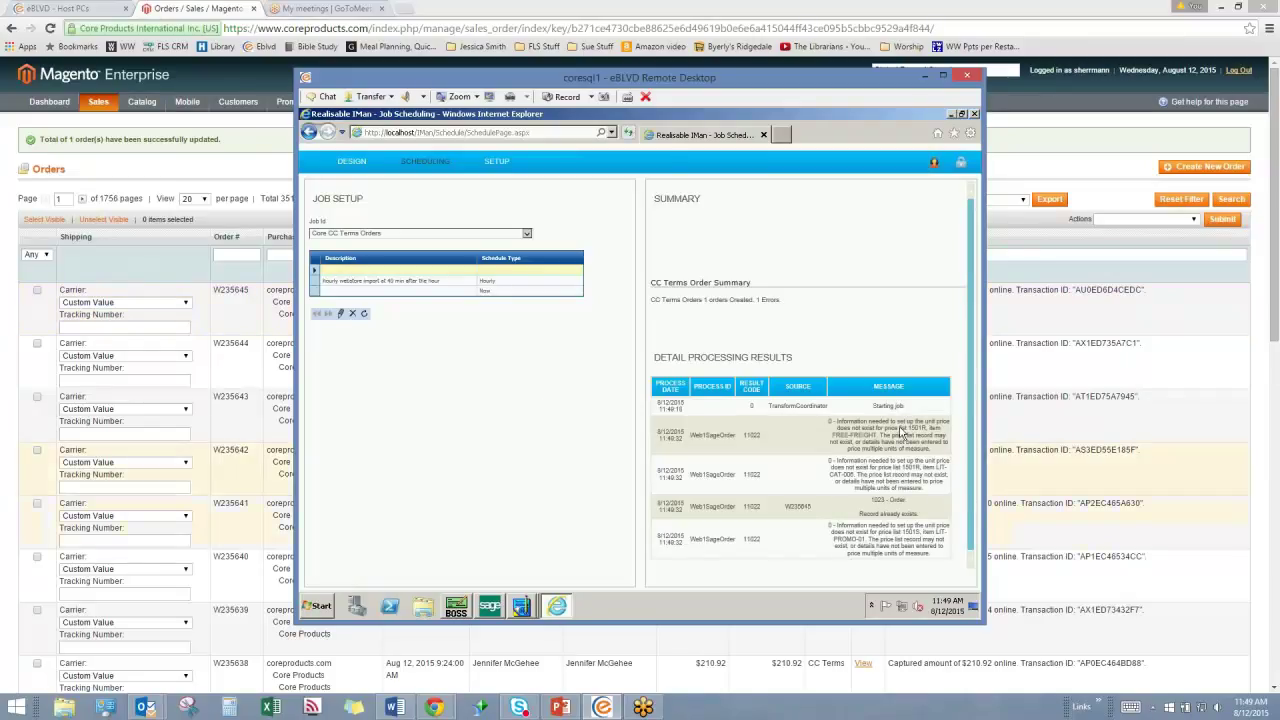
- Read the job's summary and detail processing results, and switch to the PowerPoint slide show
left_click_drag(969, 330, 970, 471)
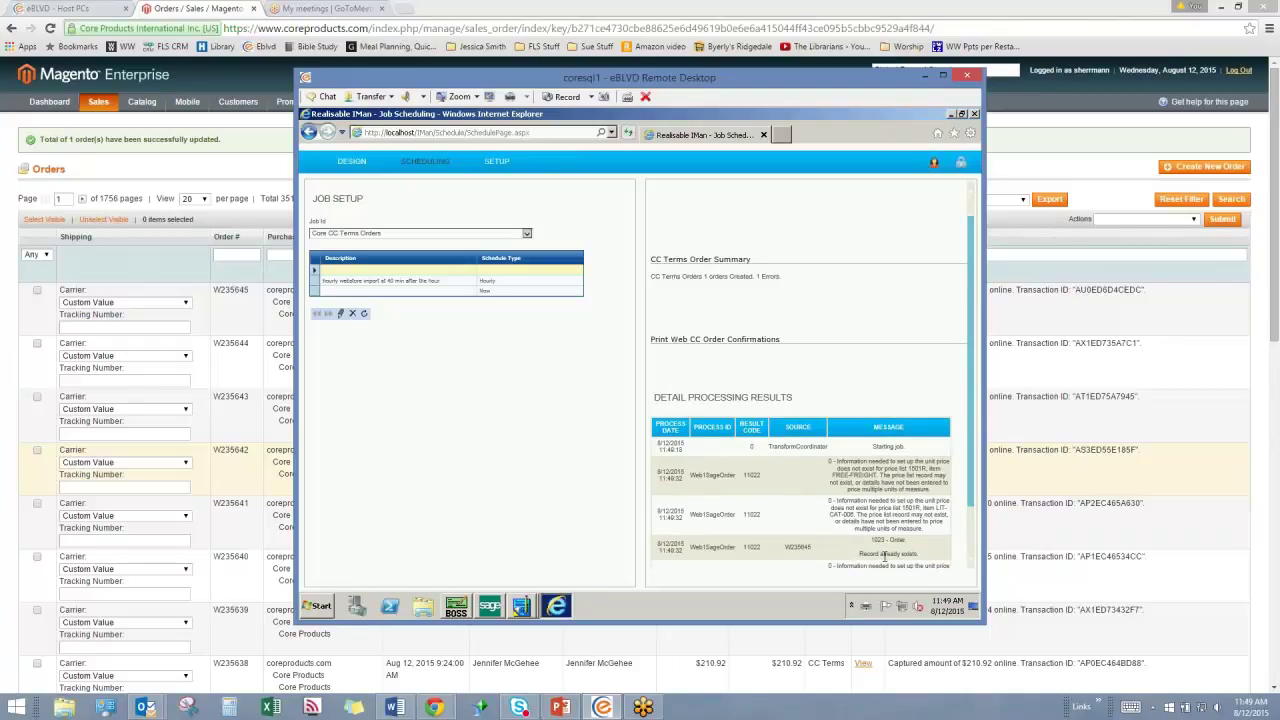
left_click_drag(970, 488, 970, 572)
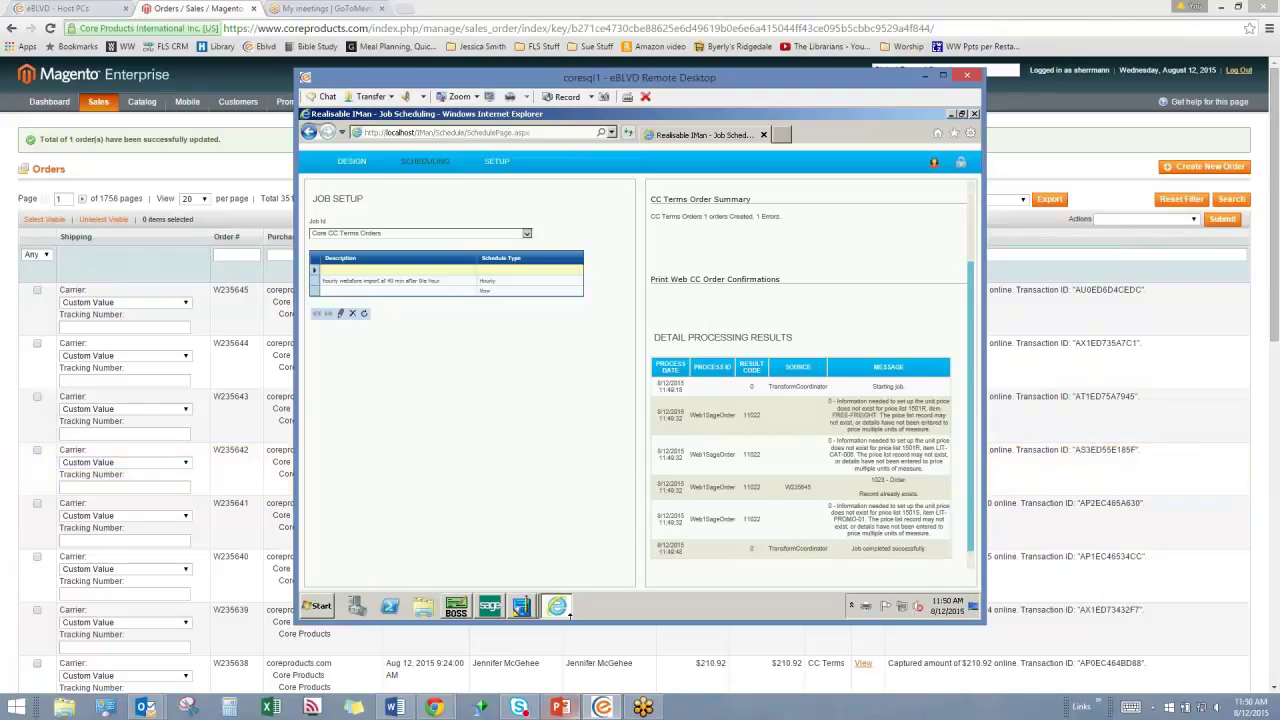
left_click(559, 708)
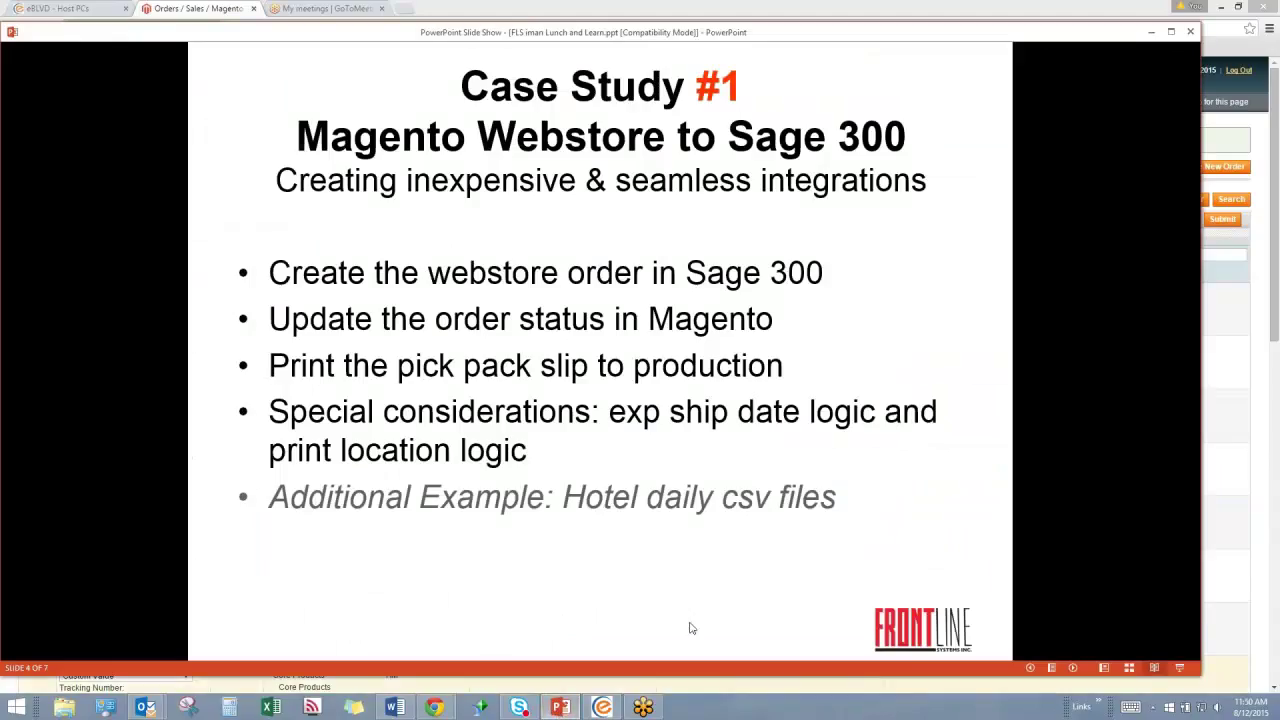
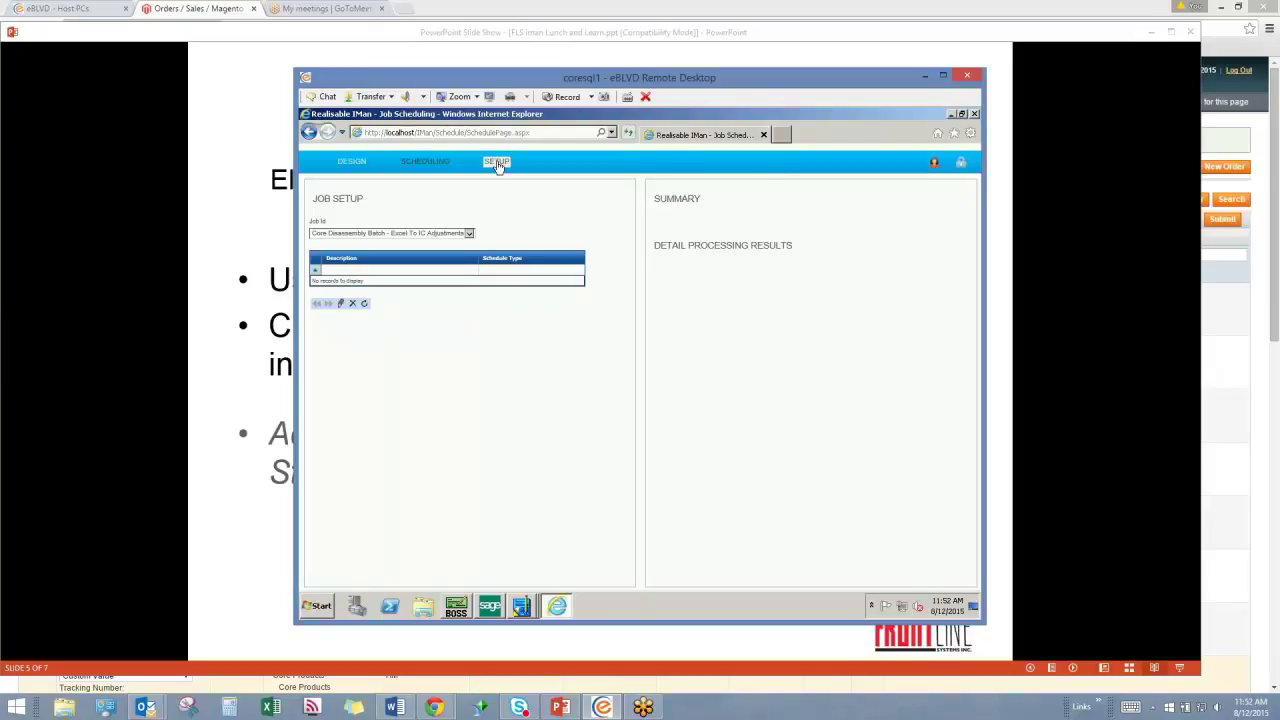
- Add an entry to the AutoSimply Disassembly Items lookup table with key FIB-201, result 3 and description PLC
left_click(497, 164)
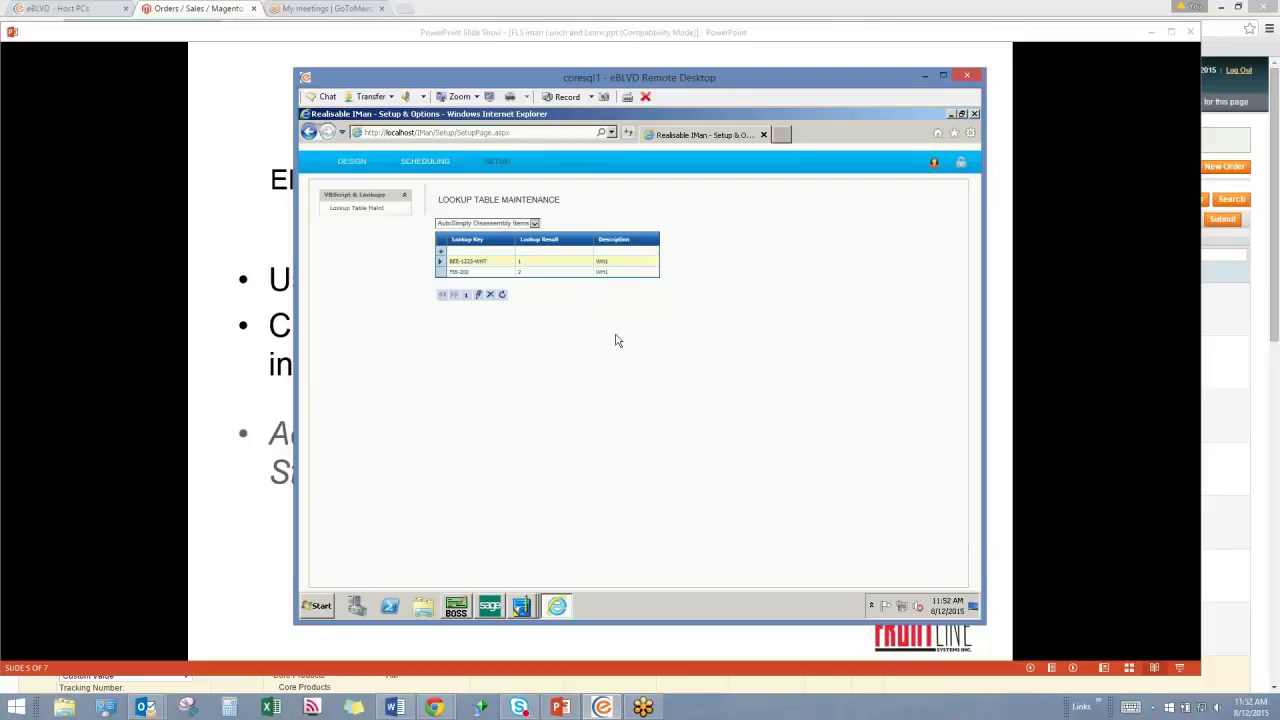
left_click(473, 250)
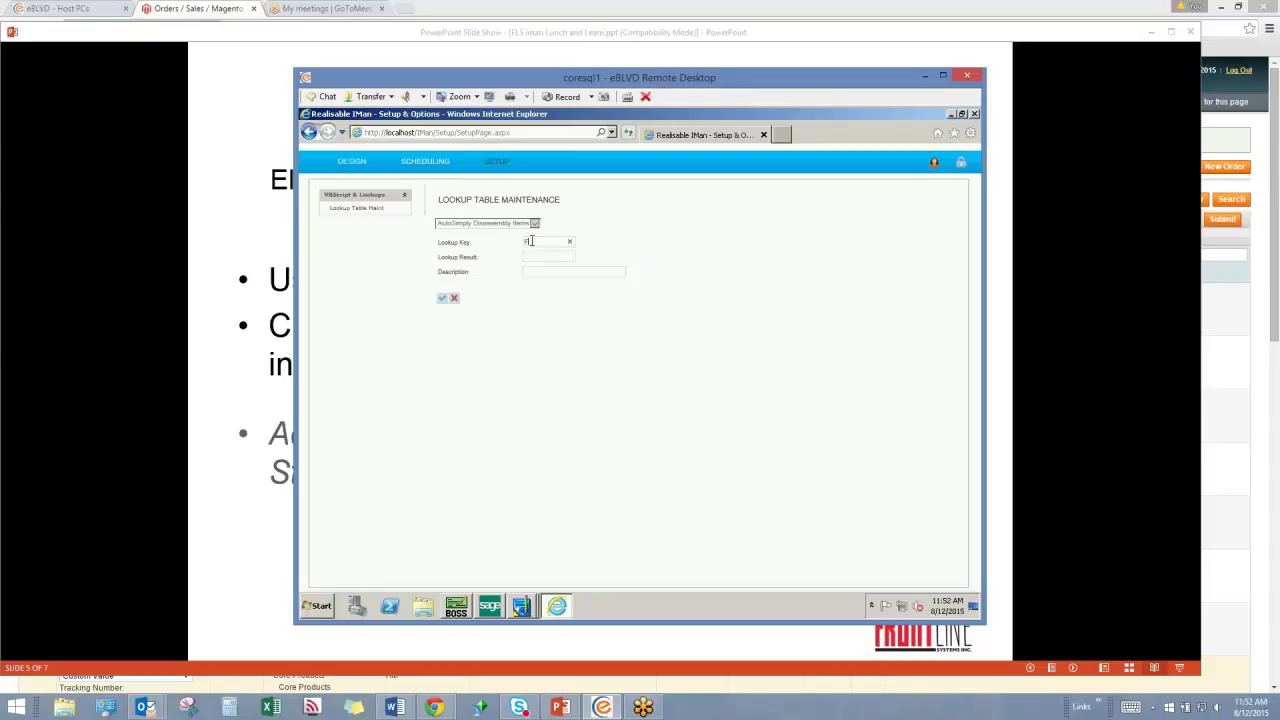
type("Fi")
type("-201")
type("PLC")
left_click(440, 297)
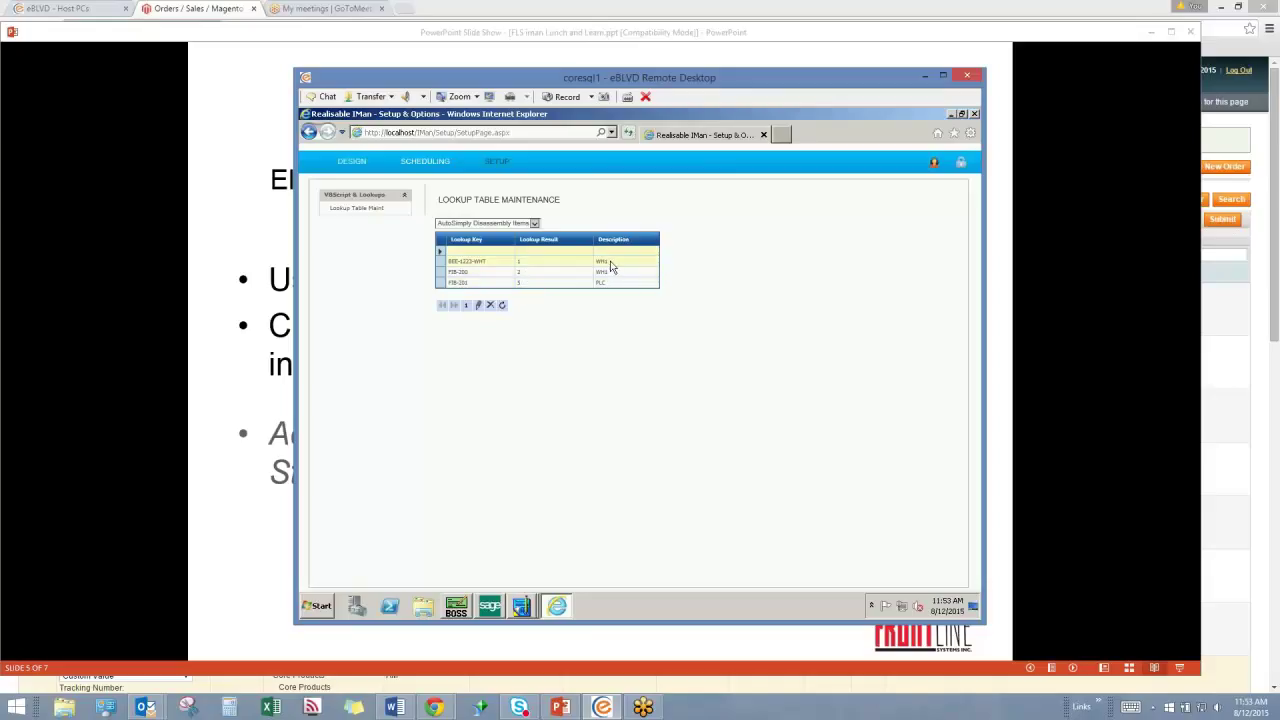
- Schedule the Core Disassembly Batch - Excel To IC Adjustments job to run with the frequency Now
left_click(424, 163)
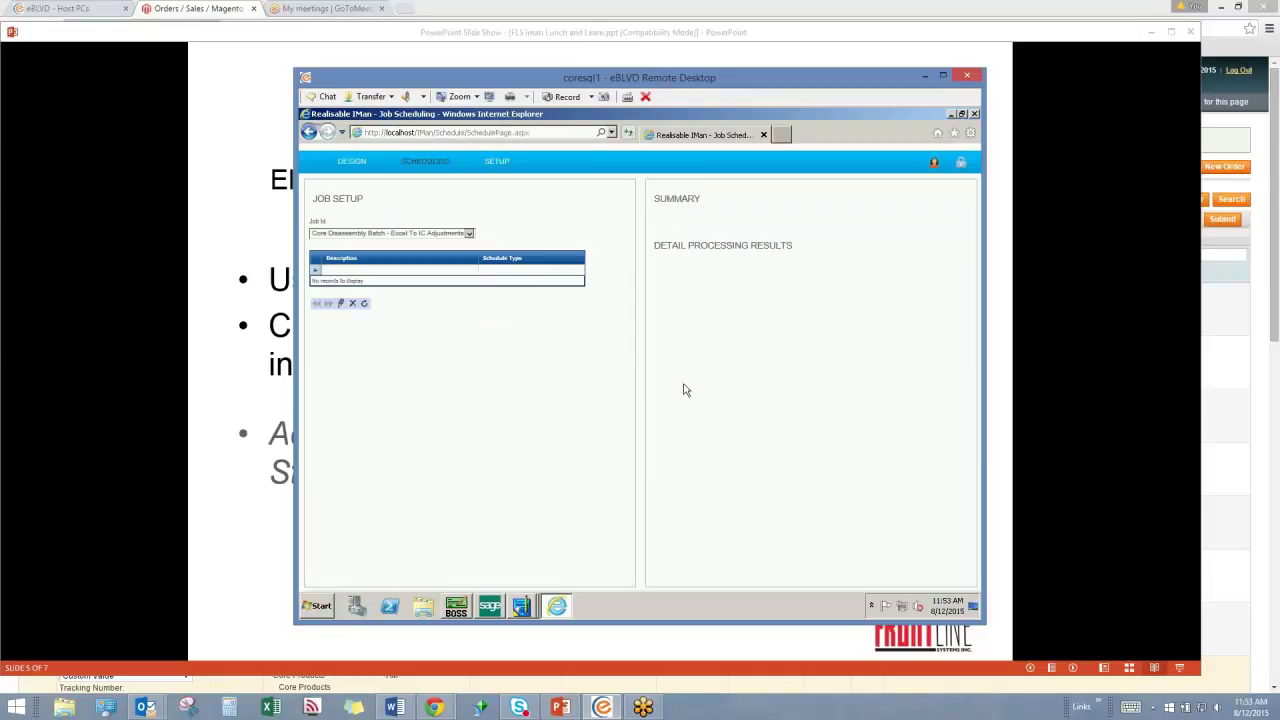
left_click(470, 235)
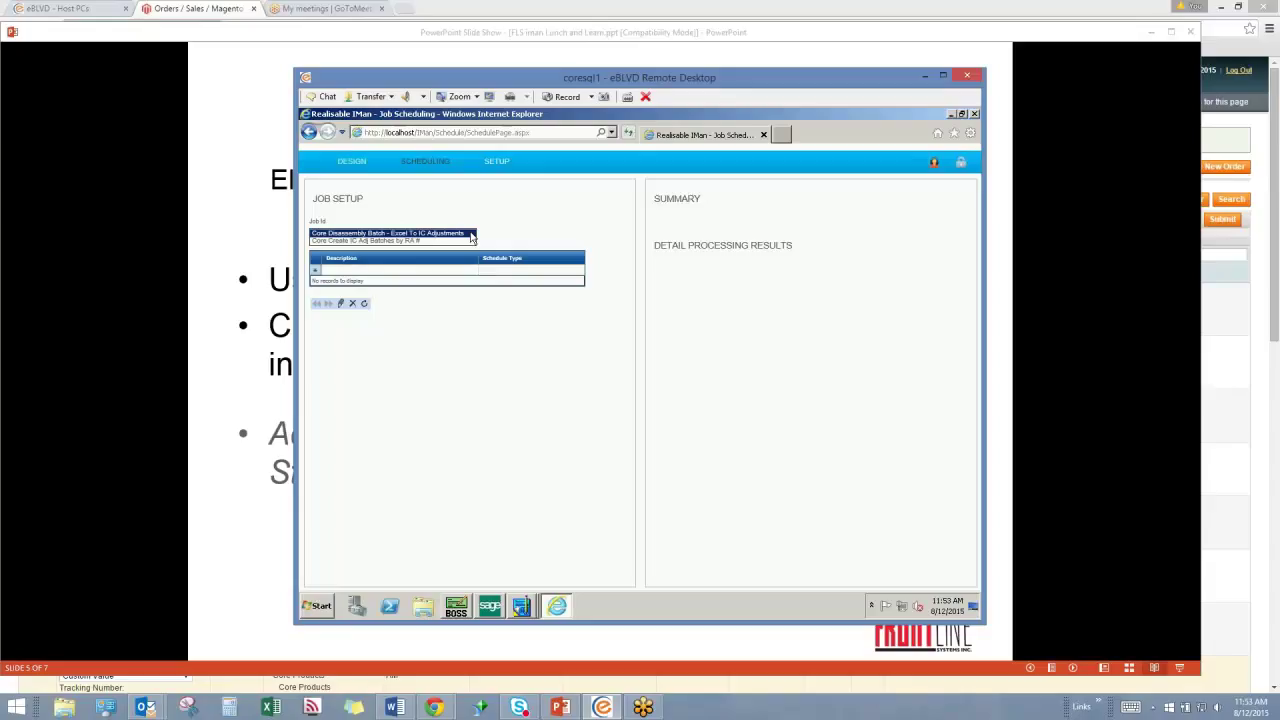
left_click(368, 236)
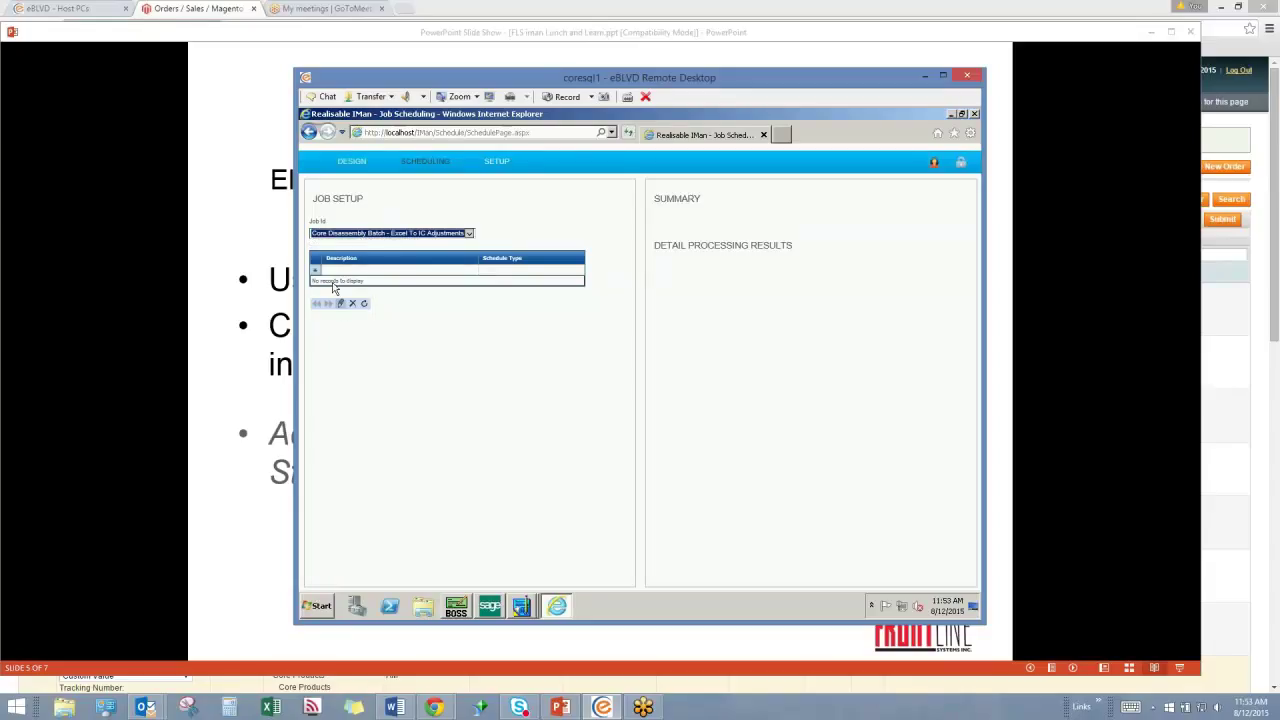
left_click(342, 271)
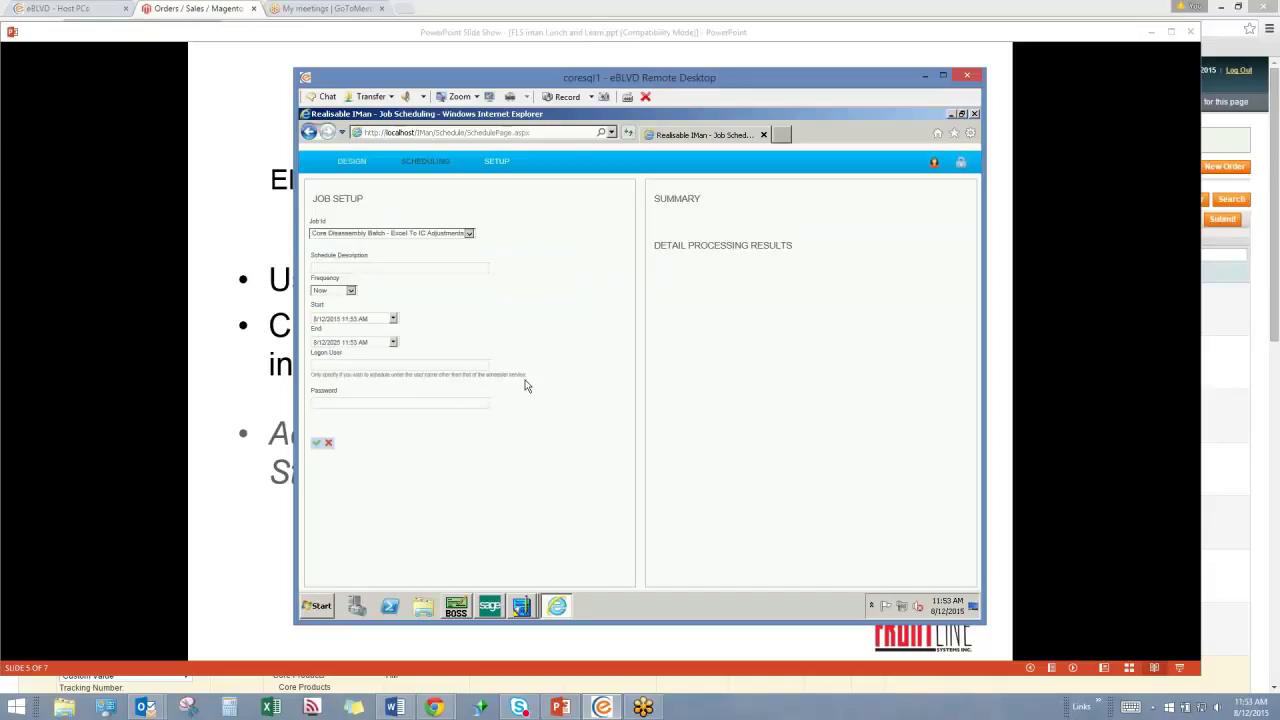
left_click(316, 444)
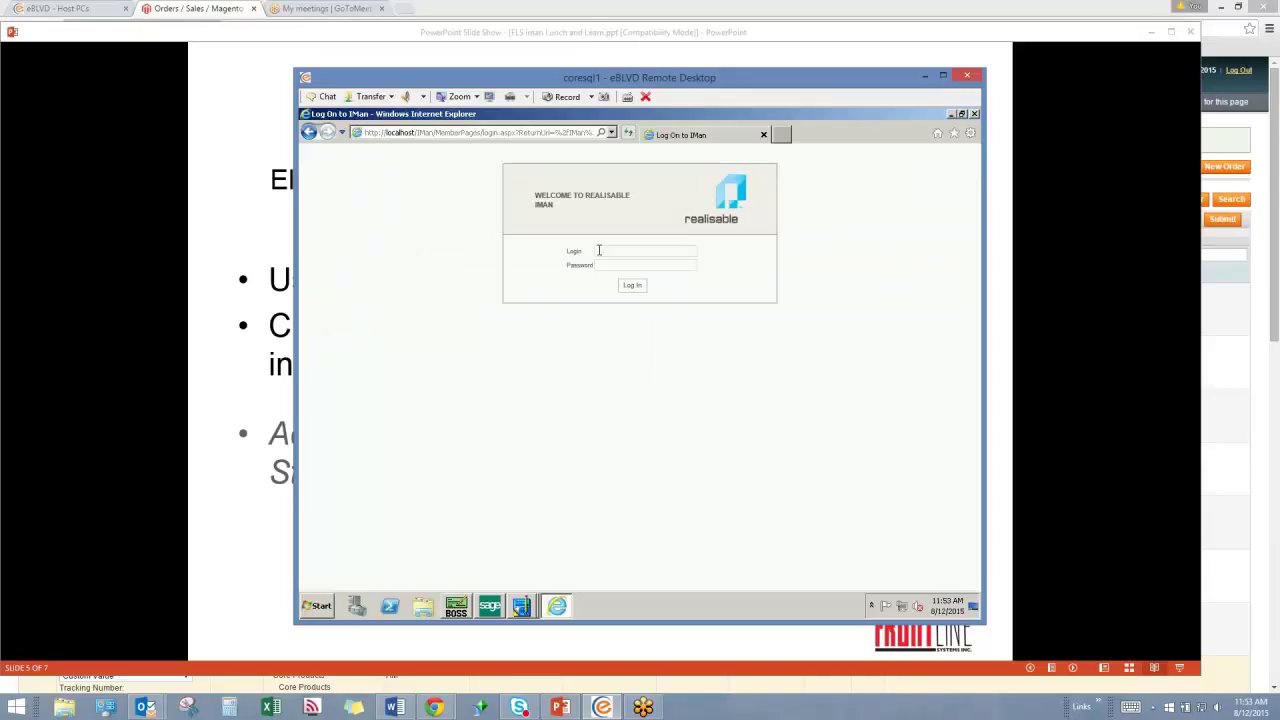
- Log back in to IMan with the account login and password
left_click(599, 250)
type("adm•••••••••")
left_click(630, 288)
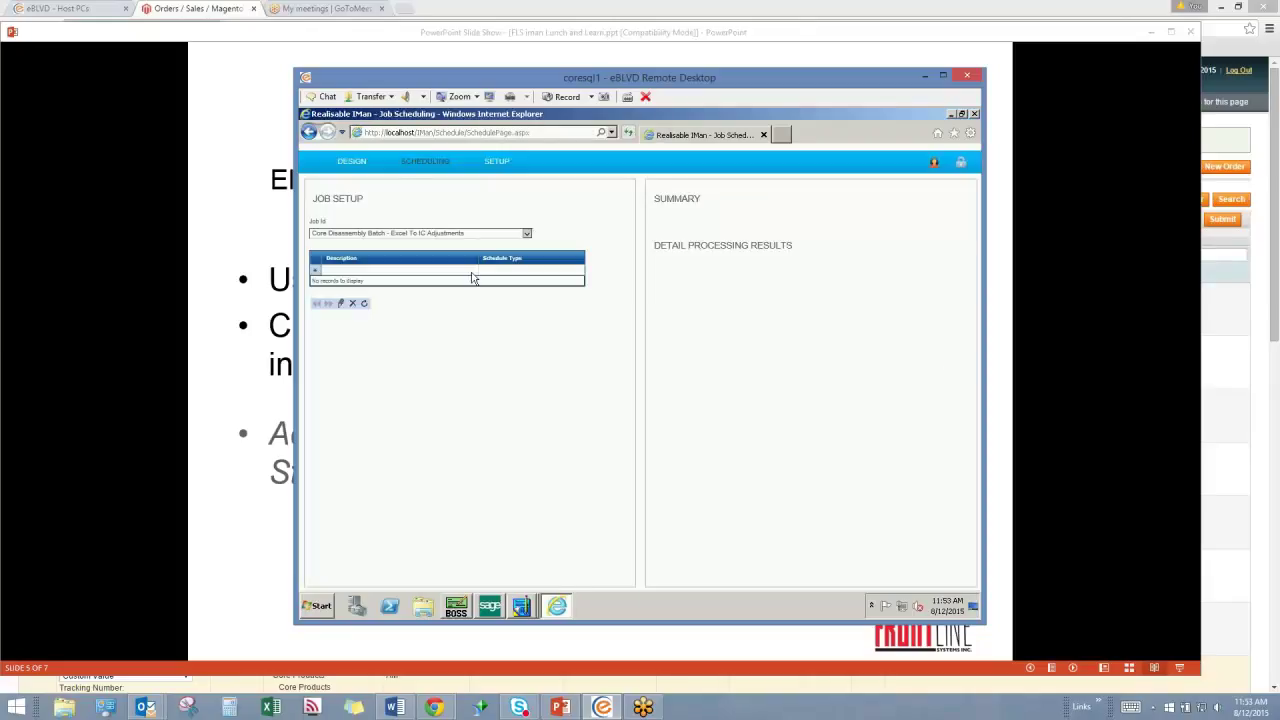
- Open the transform setup of the Core AS Disassembly Batch job in the job design
left_click(348, 162)
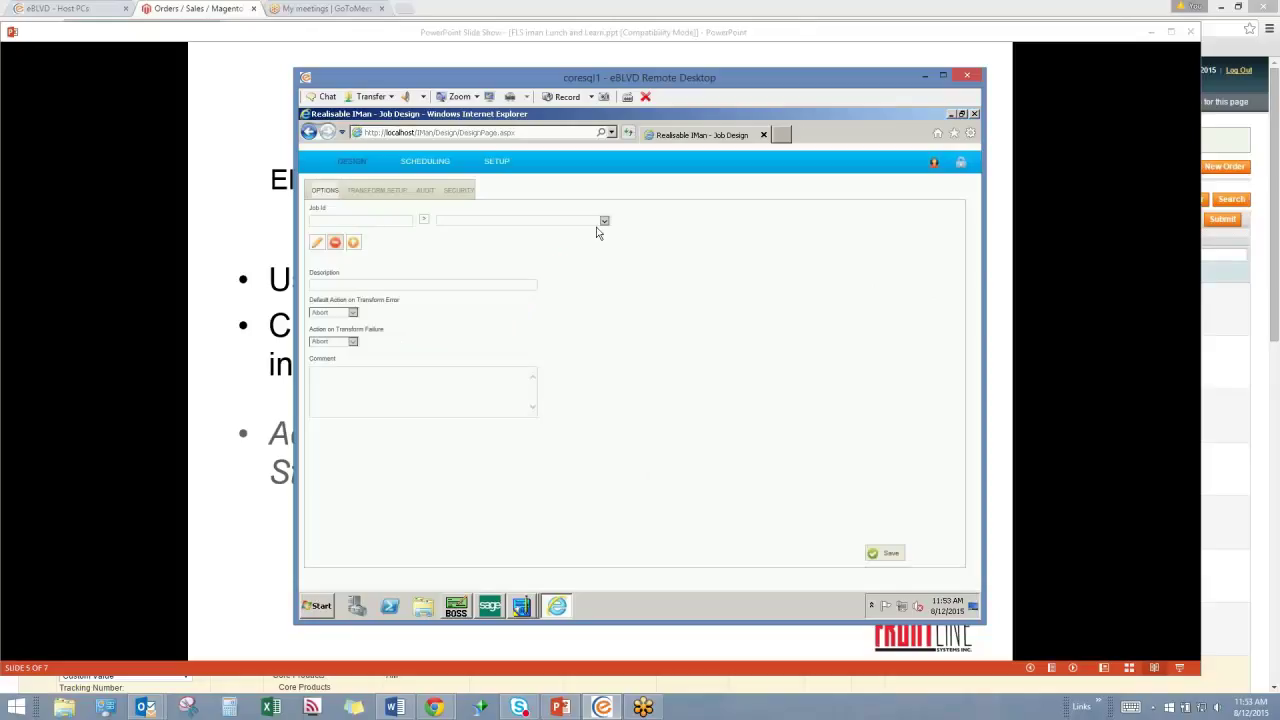
left_click(604, 221)
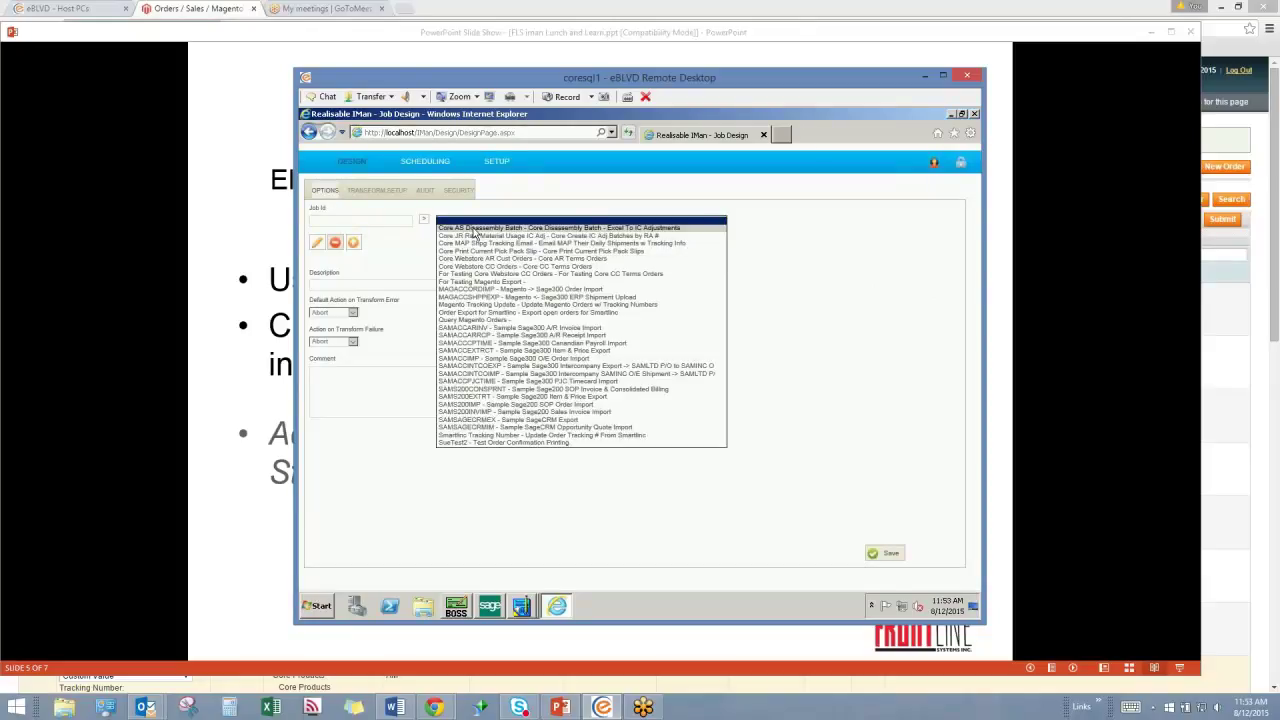
left_click(477, 229)
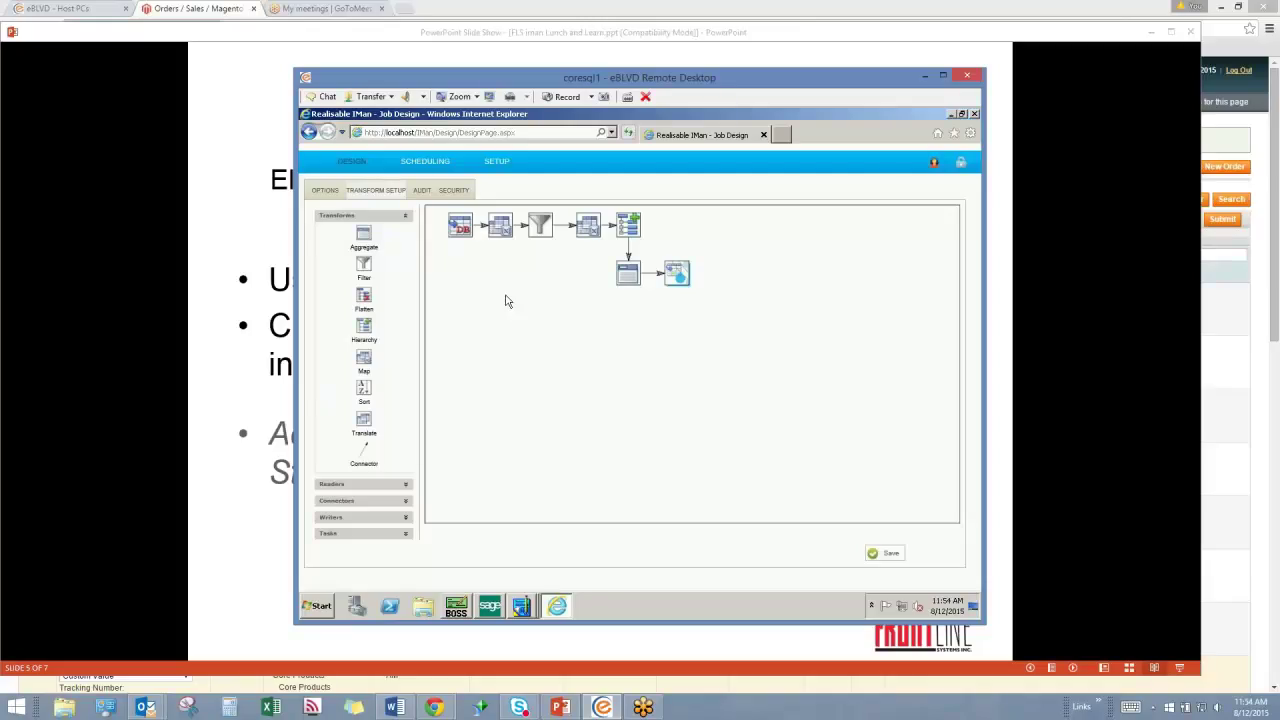
- Review the SQL statement of the ASDS_READ1 database reader, preview its records, and close the reader without changes
double_click(459, 224)
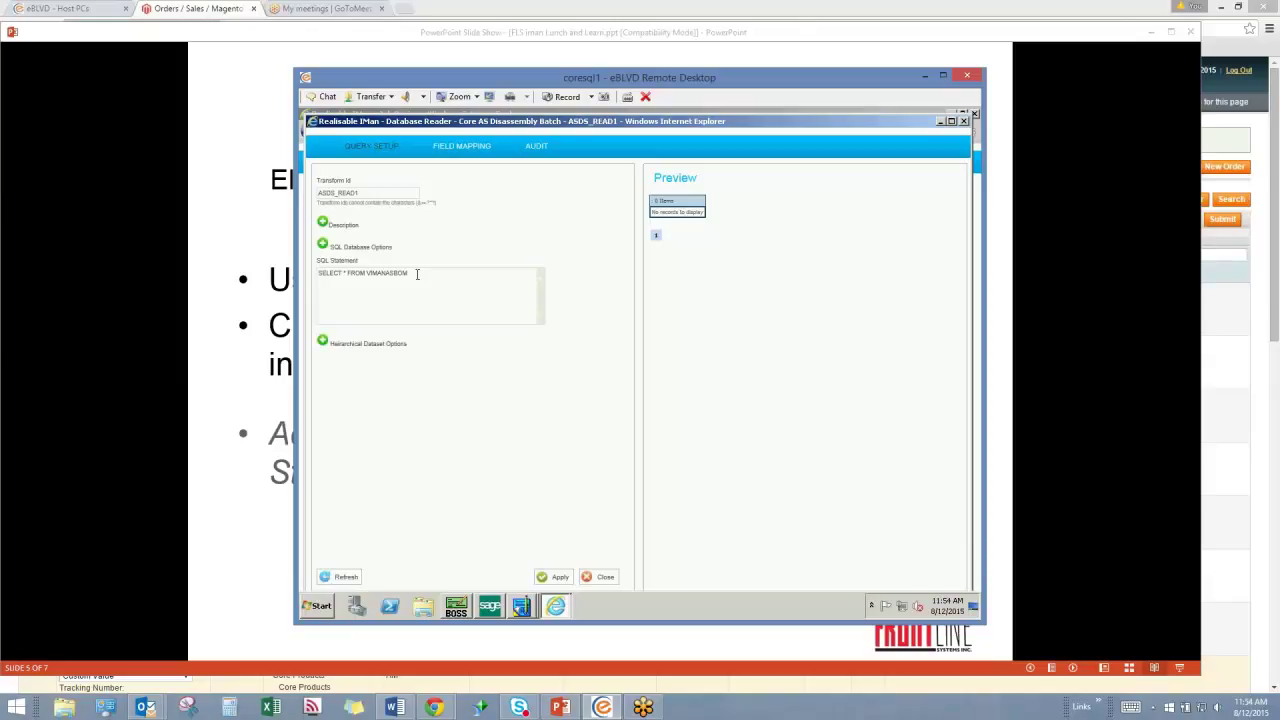
double_click(369, 273)
left_click(420, 281)
left_click(320, 280)
left_click(342, 577)
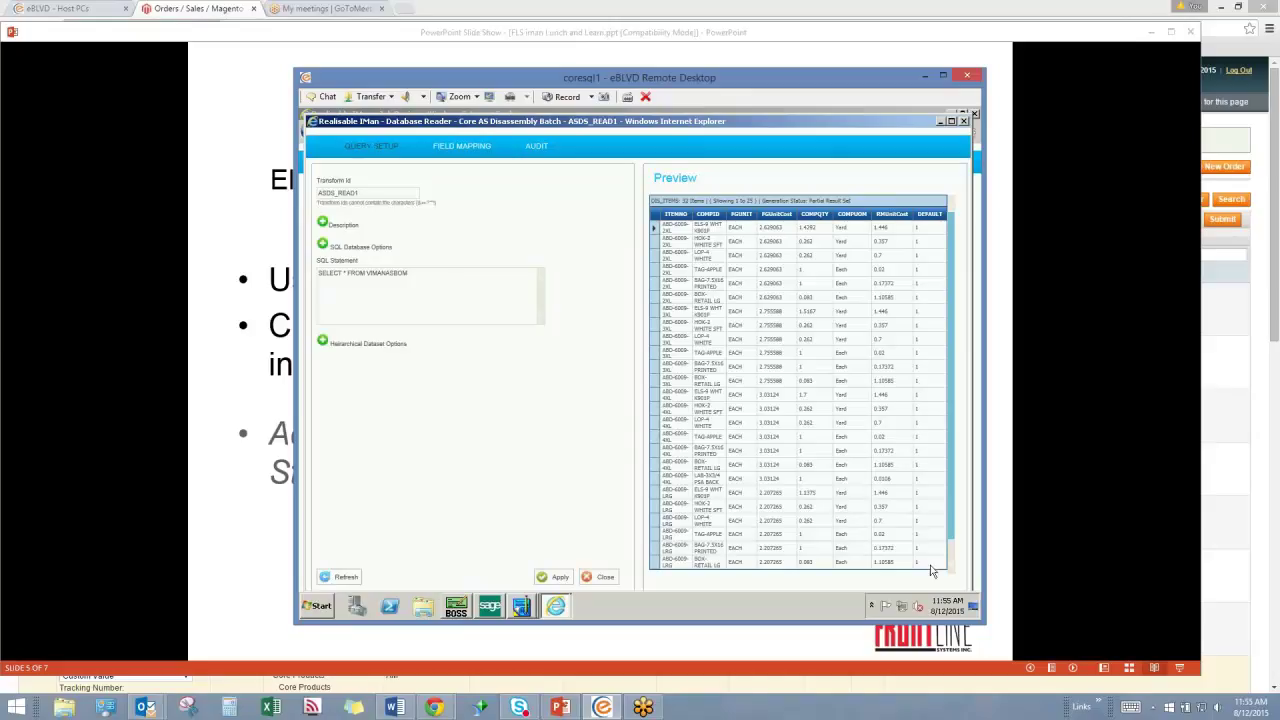
left_click(606, 578)
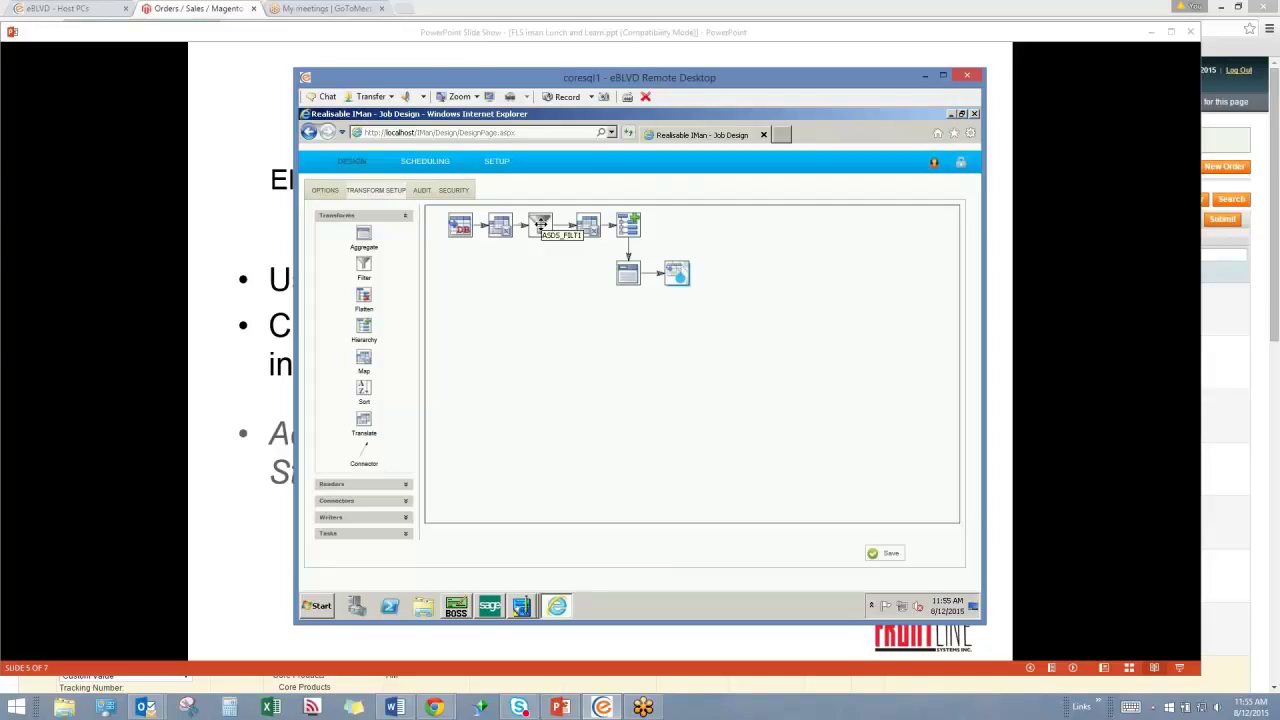
- Open the ASDS_FILT1 filter transform and refresh its preview
double_click(540, 224)
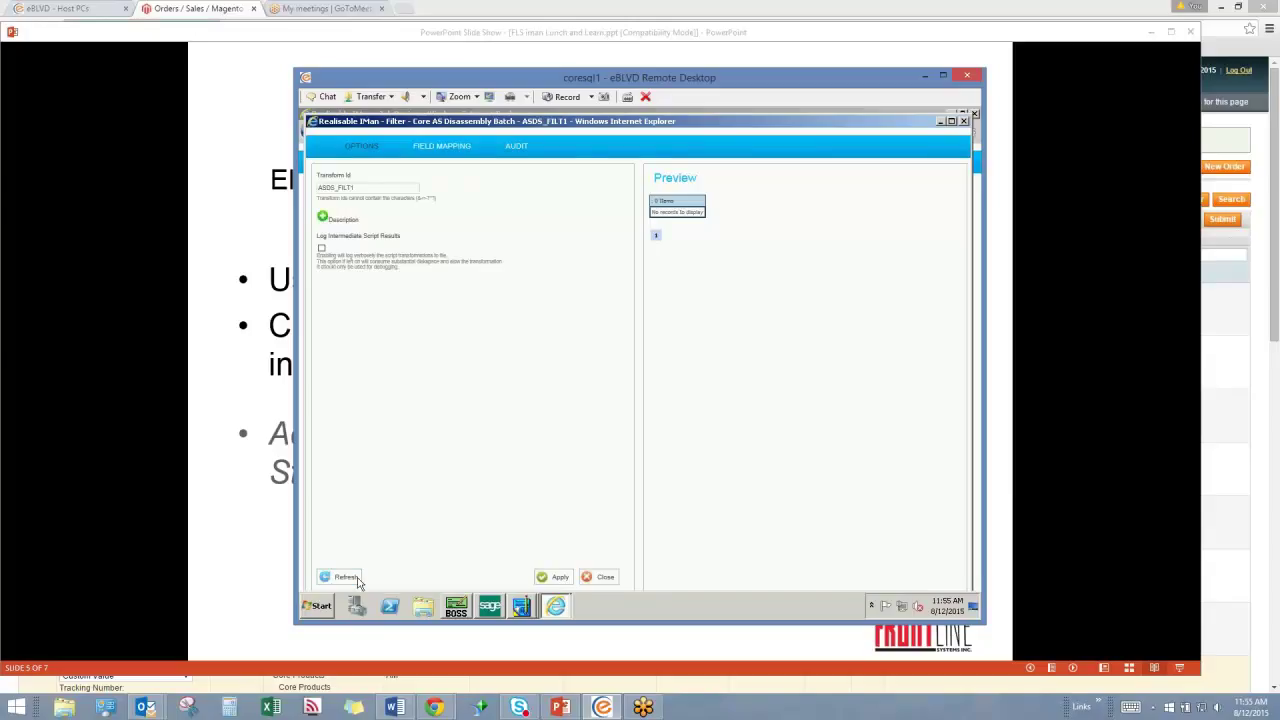
left_click(342, 577)
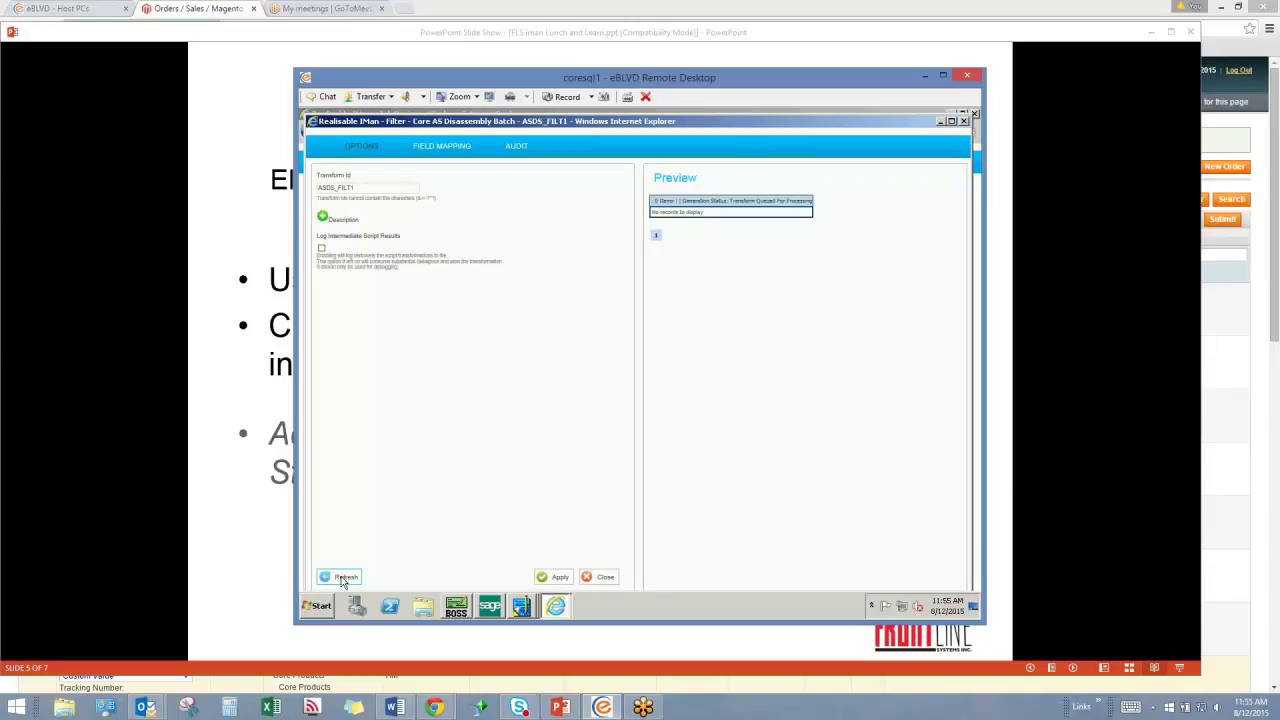
left_click(342, 578)
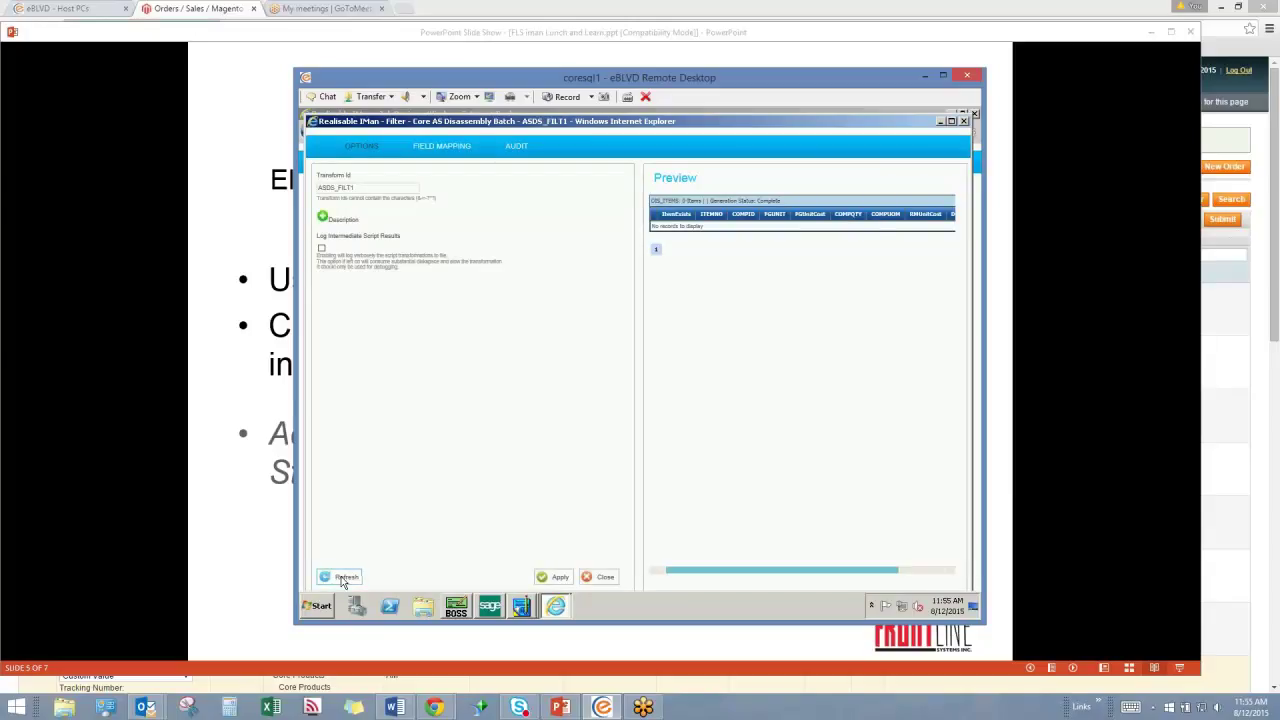
left_click(342, 578)
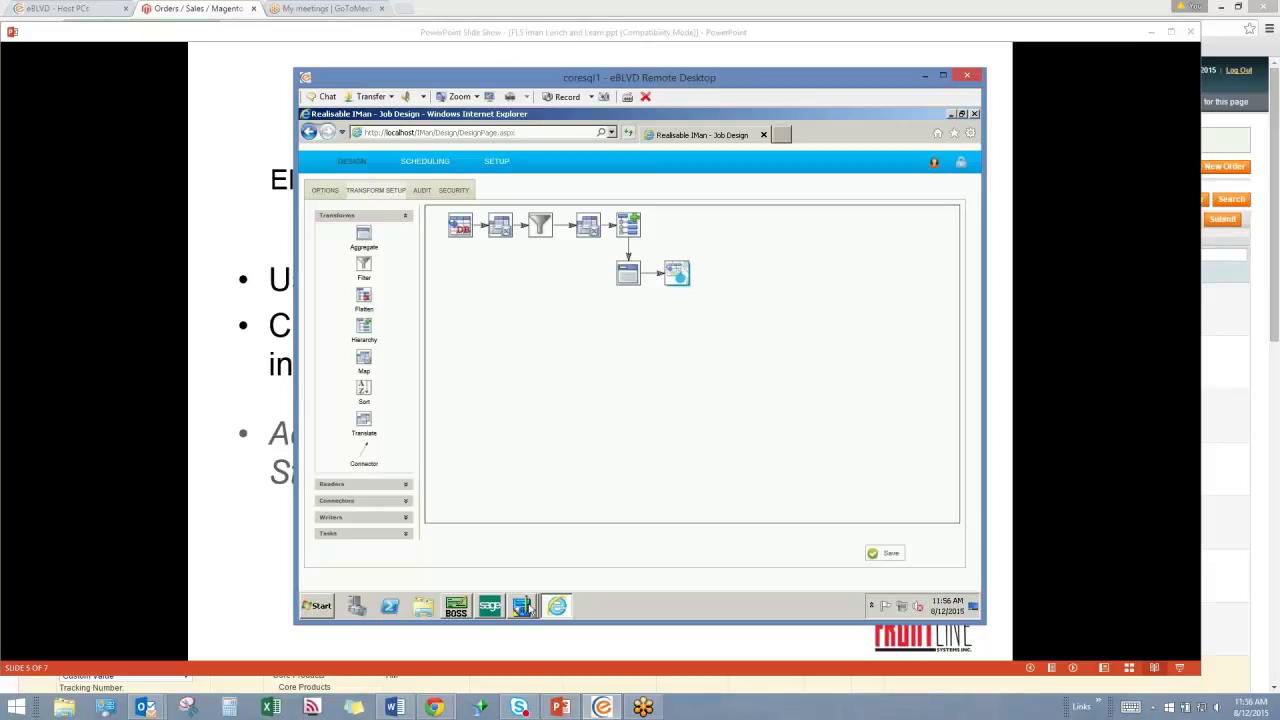
- Switch to the Sage 300 I/C Adjustments window and find adjustments with the record status Entered
mouse_move(527, 611)
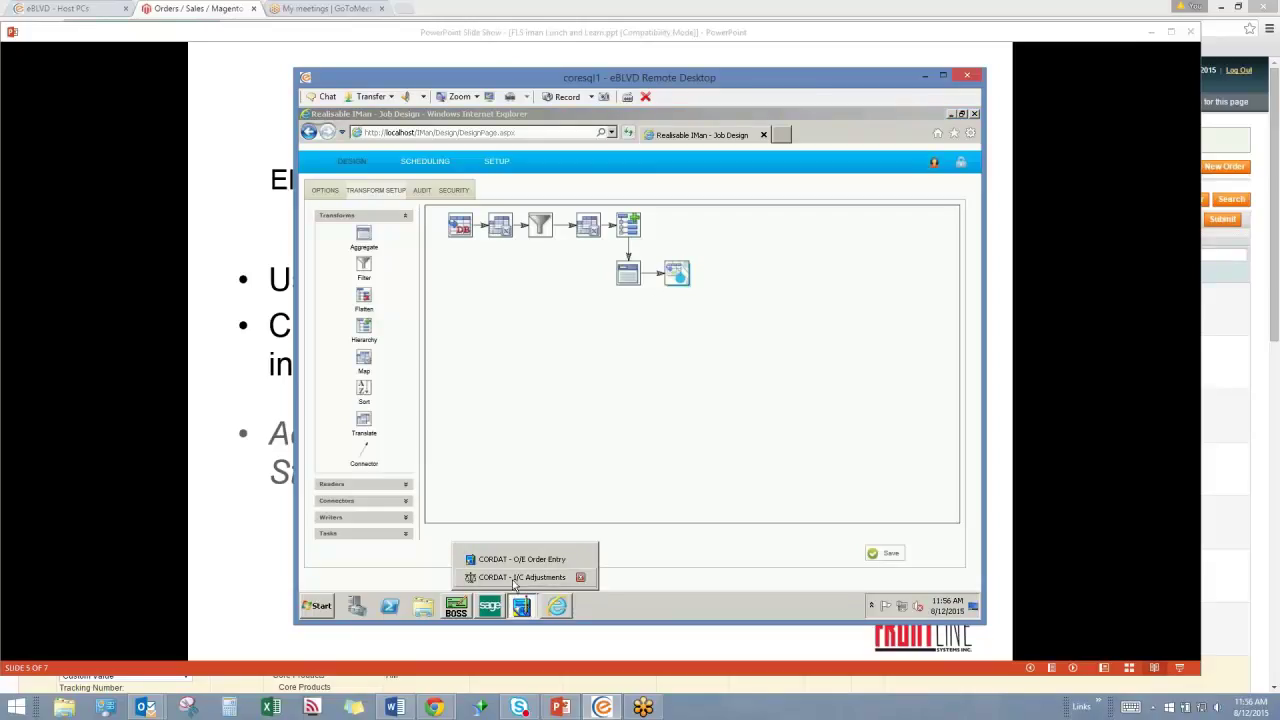
left_click(515, 577)
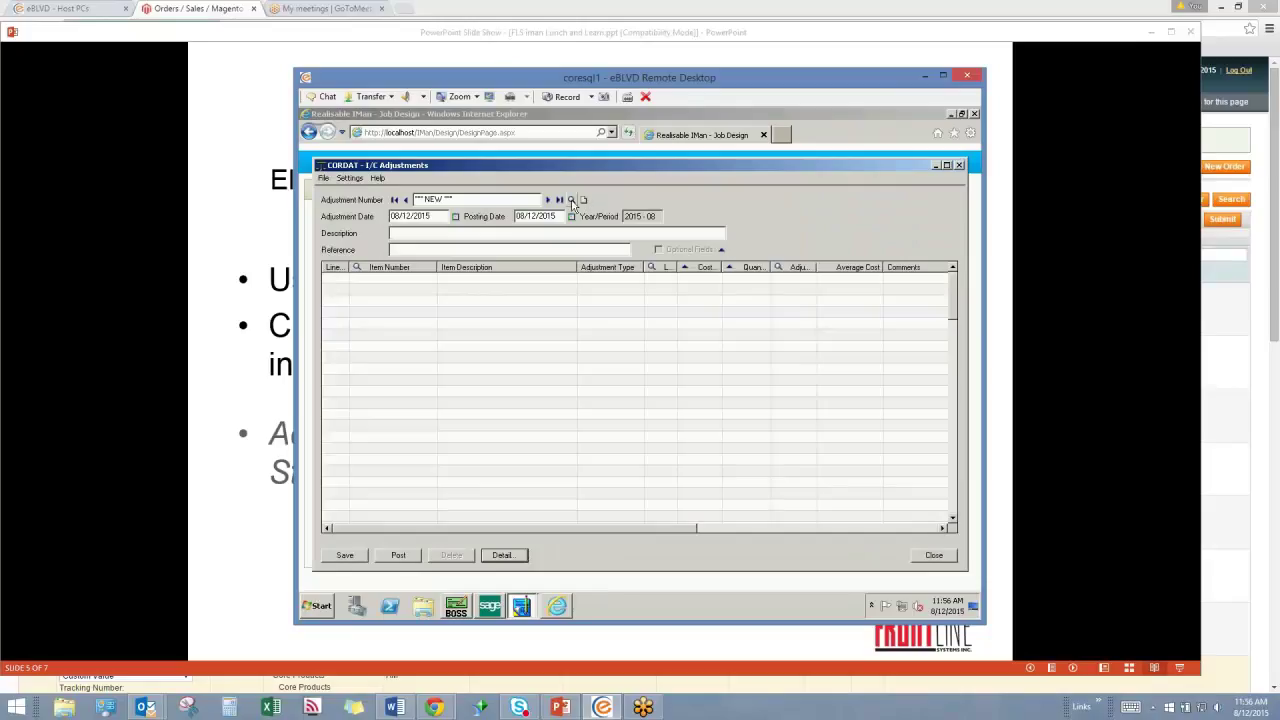
key("F5")
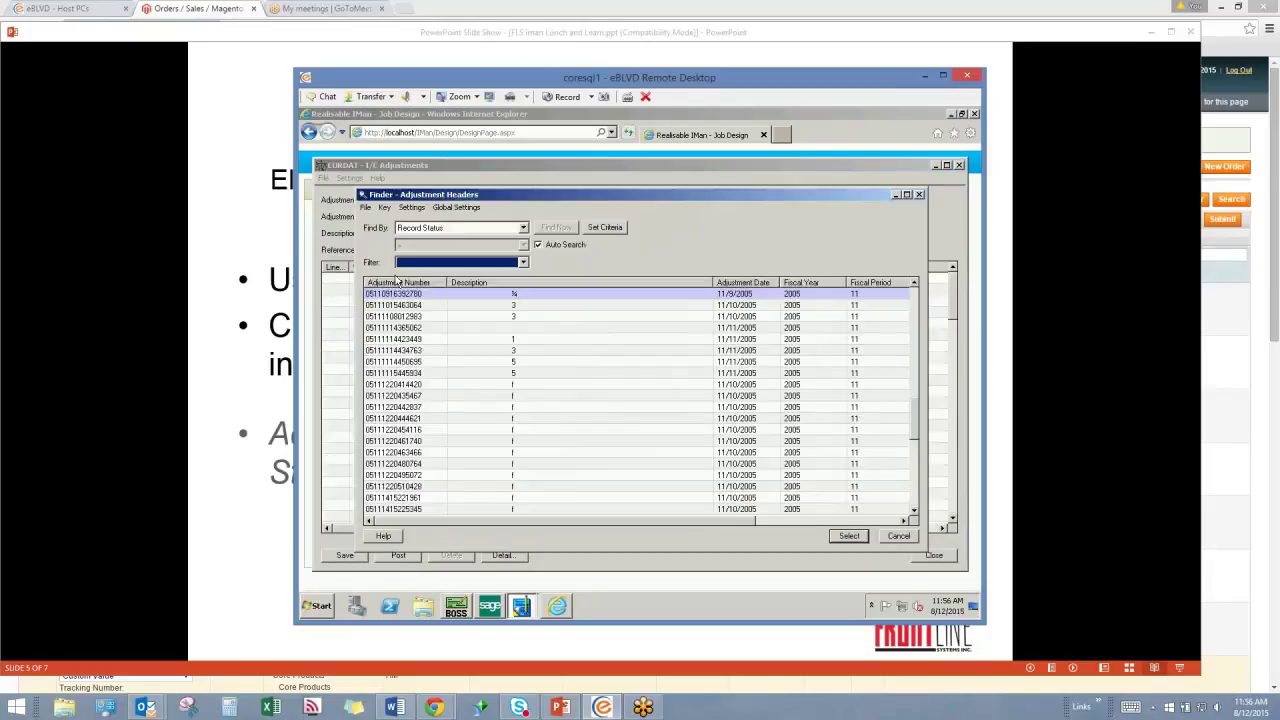
left_click(523, 263)
left_click(430, 274)
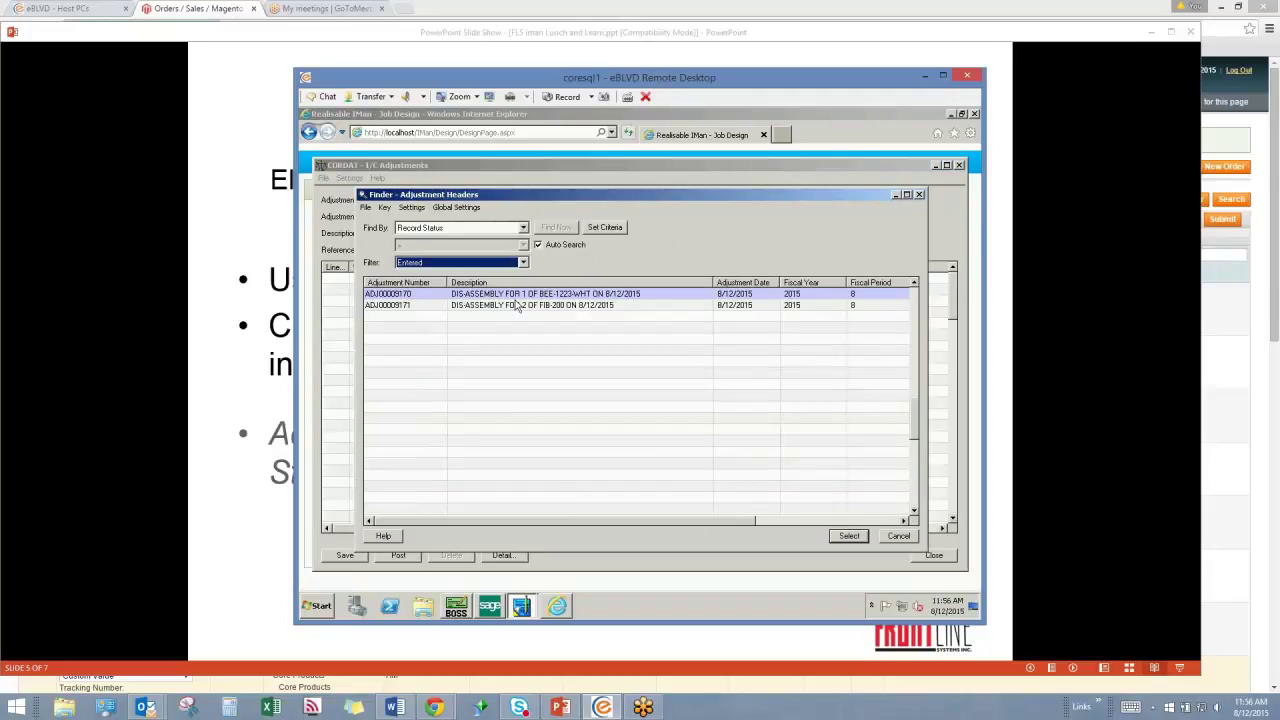
- Open the adjustment for the disassembly of 2 of FIB-200, and switch to the Case Study #3 slide in PowerPoint
left_click(510, 298)
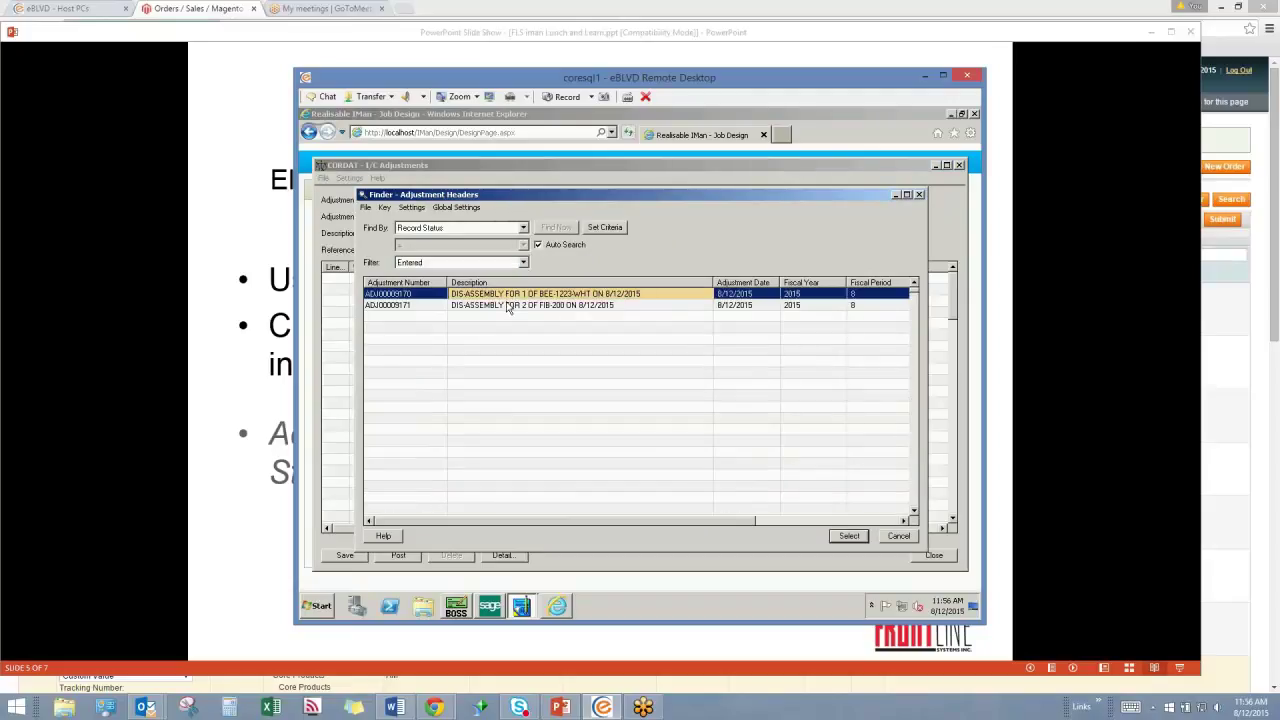
left_click(507, 306)
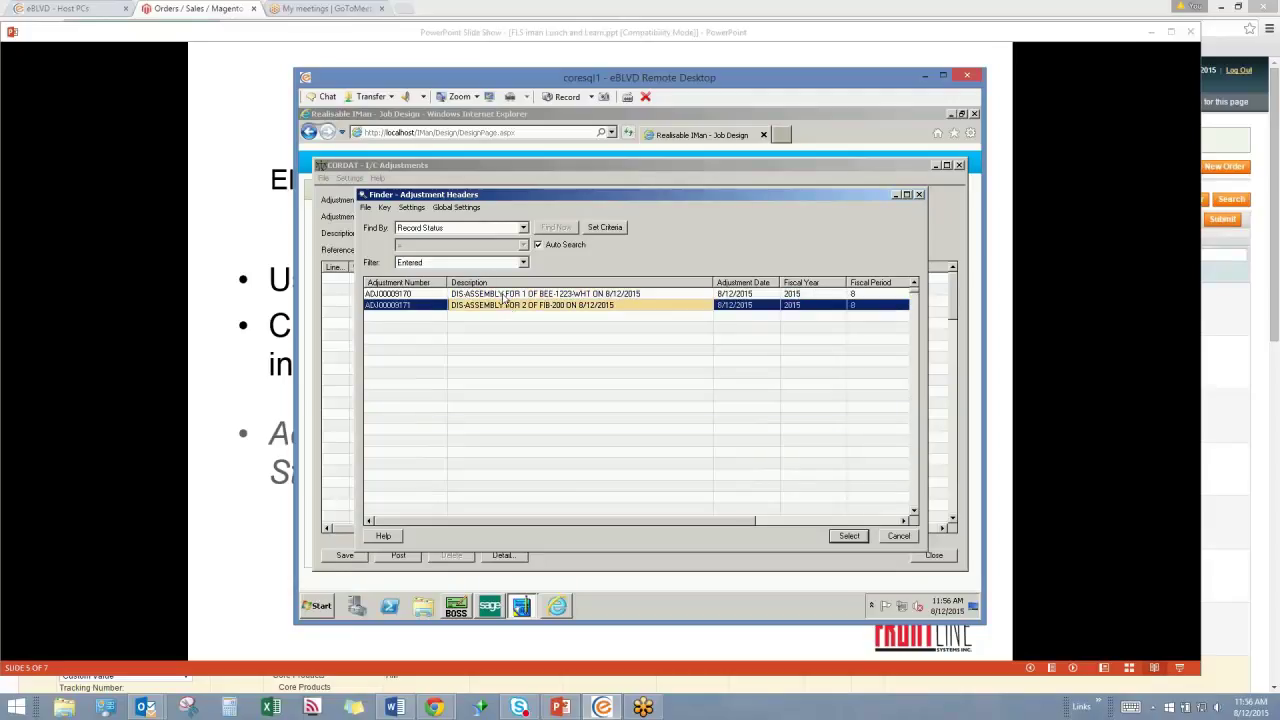
left_click(506, 295)
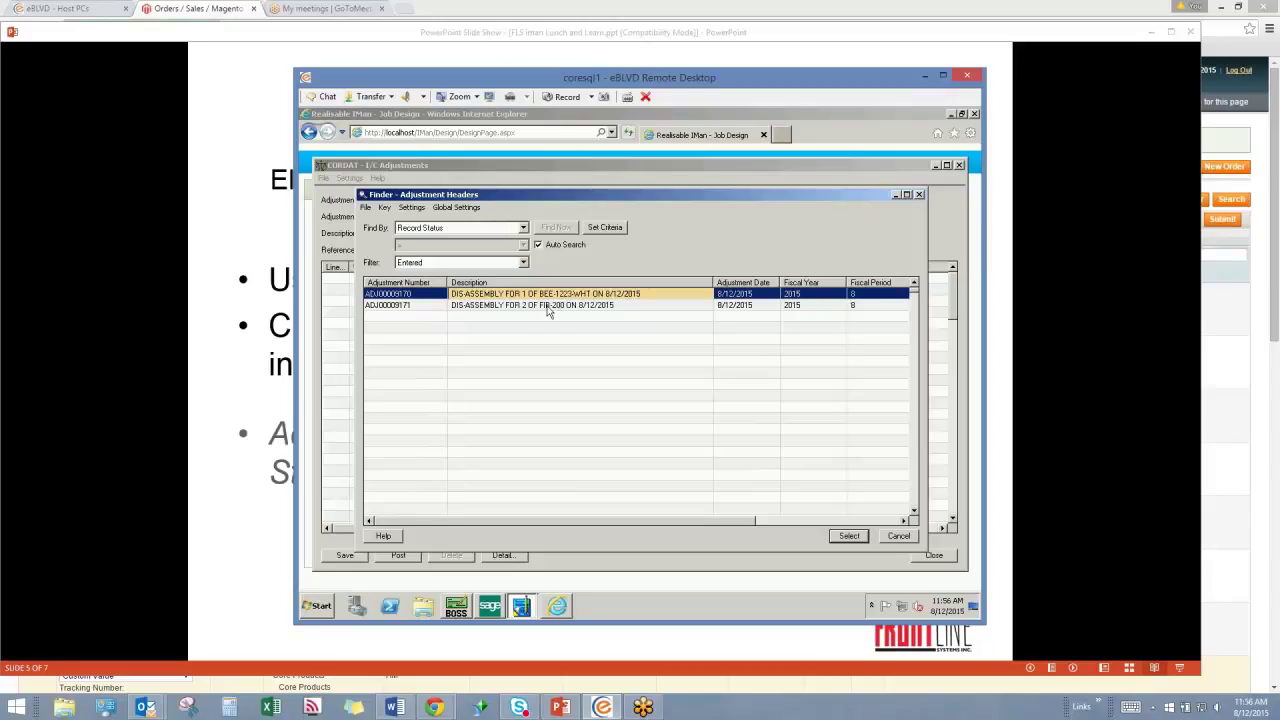
double_click(548, 307)
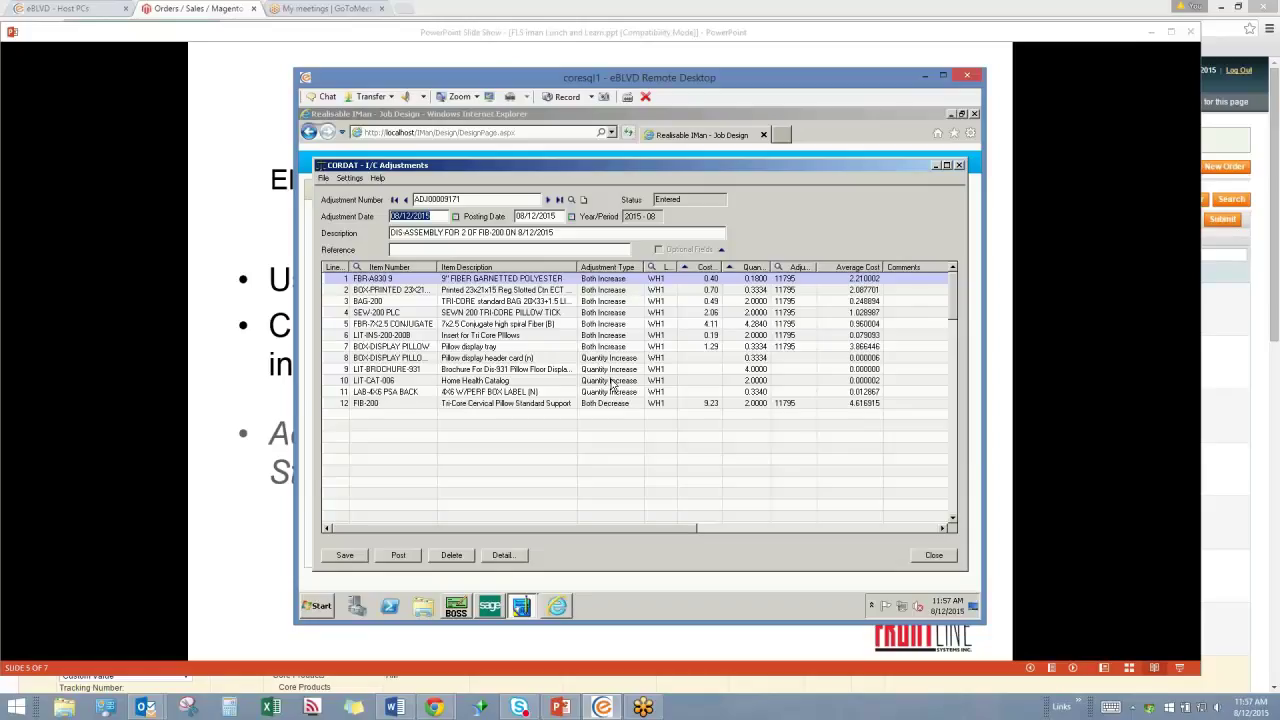
left_click(220, 532)
left_click(778, 465)
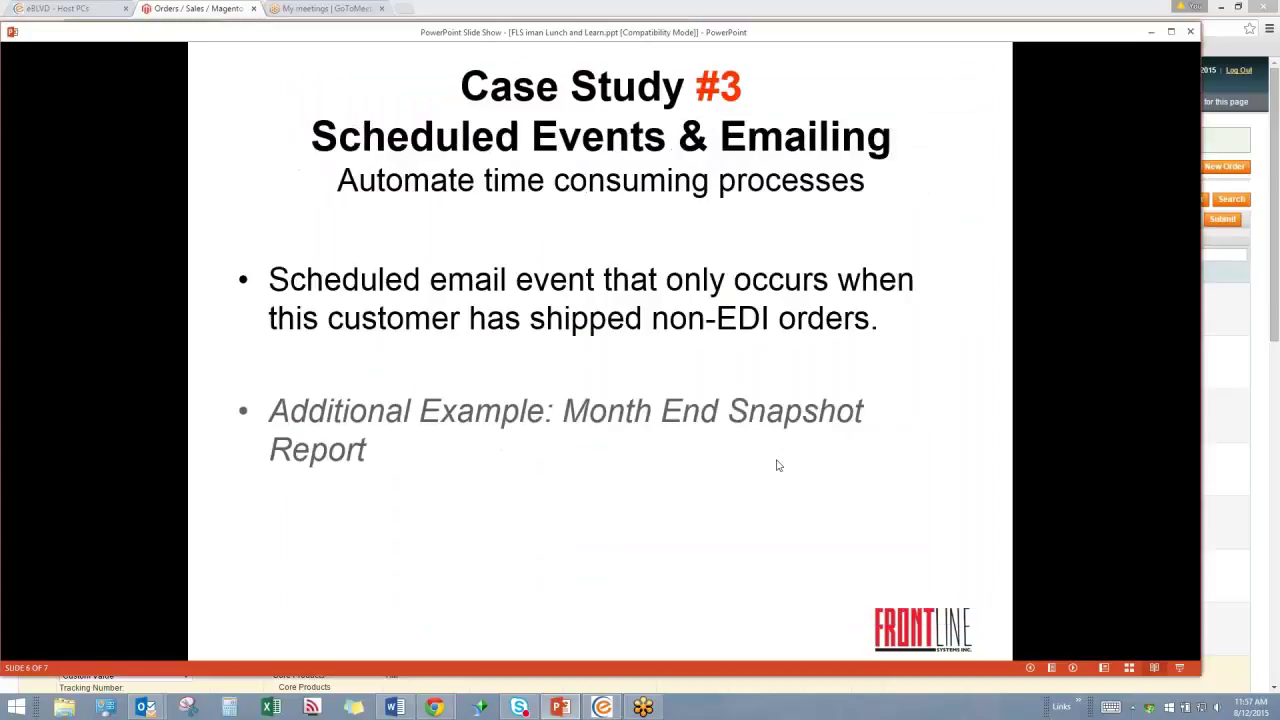
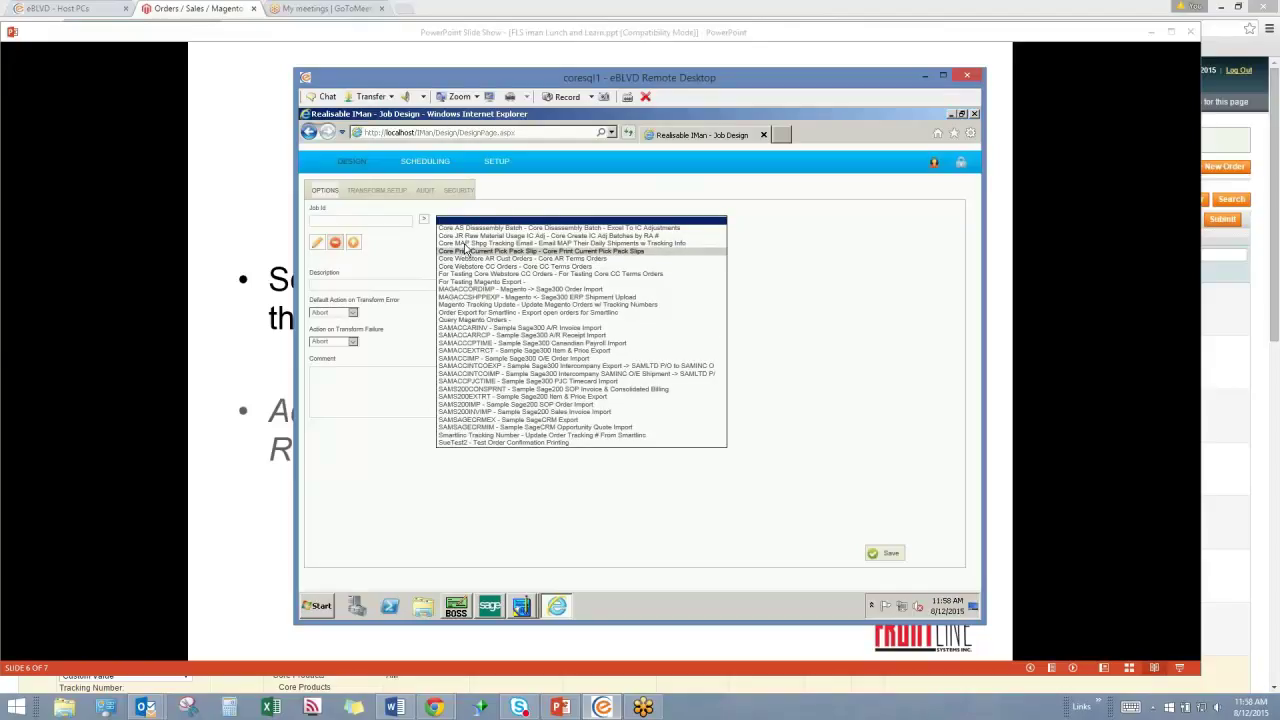
- Open the Core MAP Shpg Tracking Email job and display its MAPST_EMAIL1 email transform in a maximized window
left_click(465, 244)
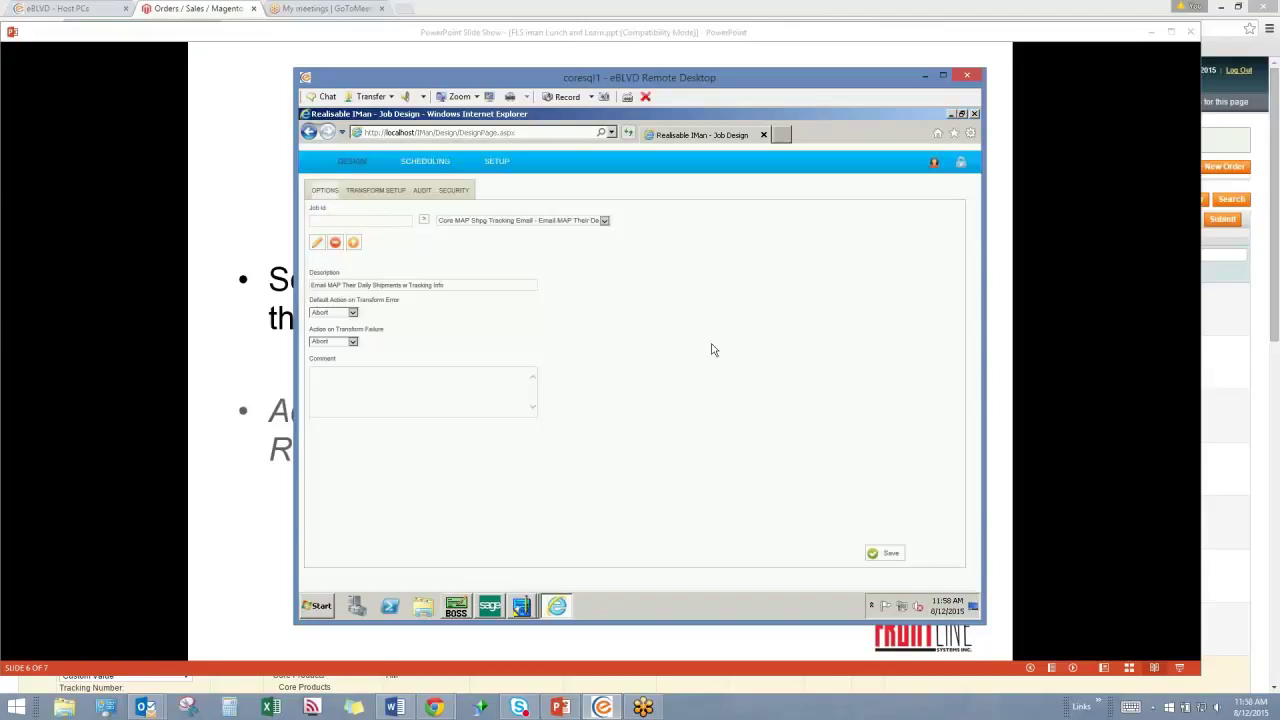
left_click(365, 190)
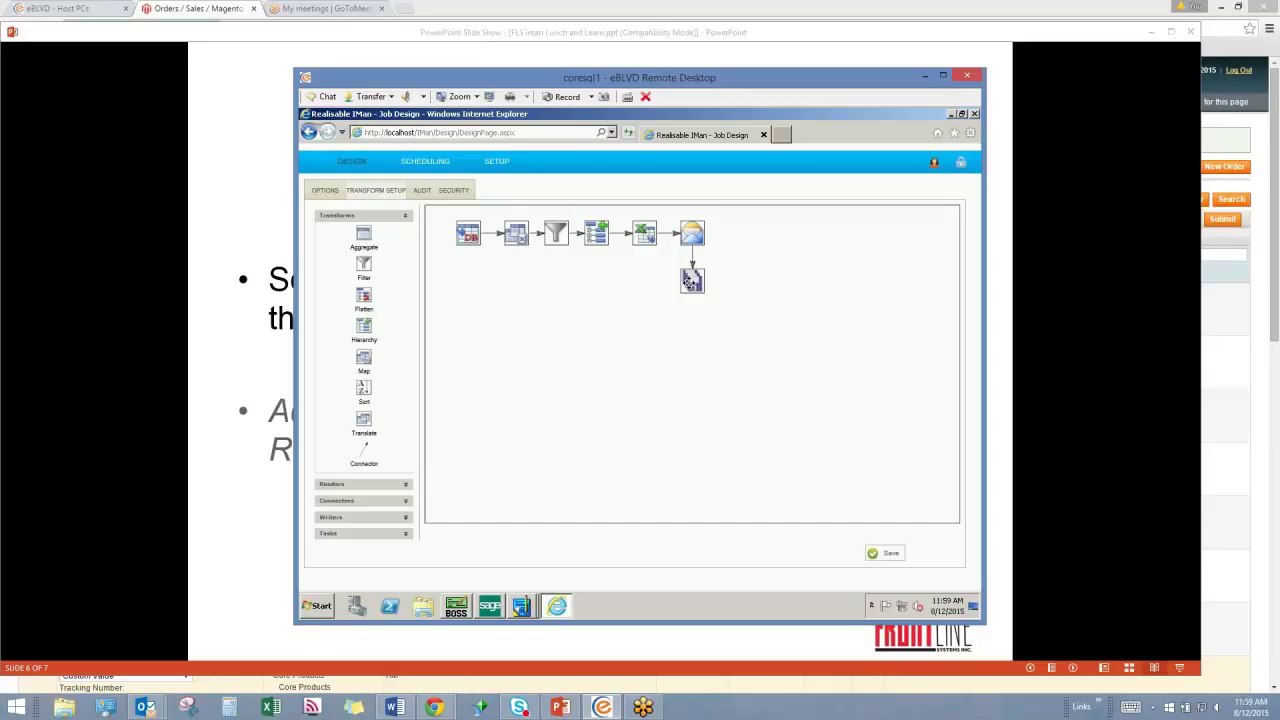
double_click(691, 233)
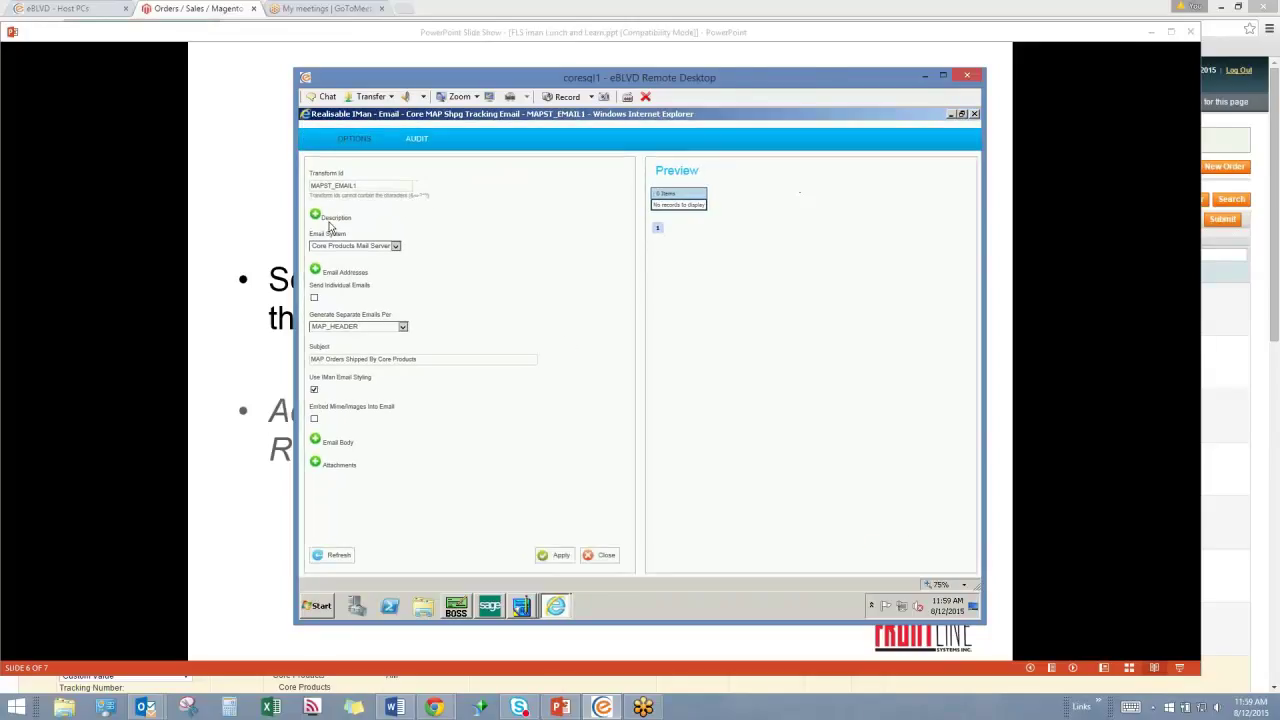
left_click(951, 121)
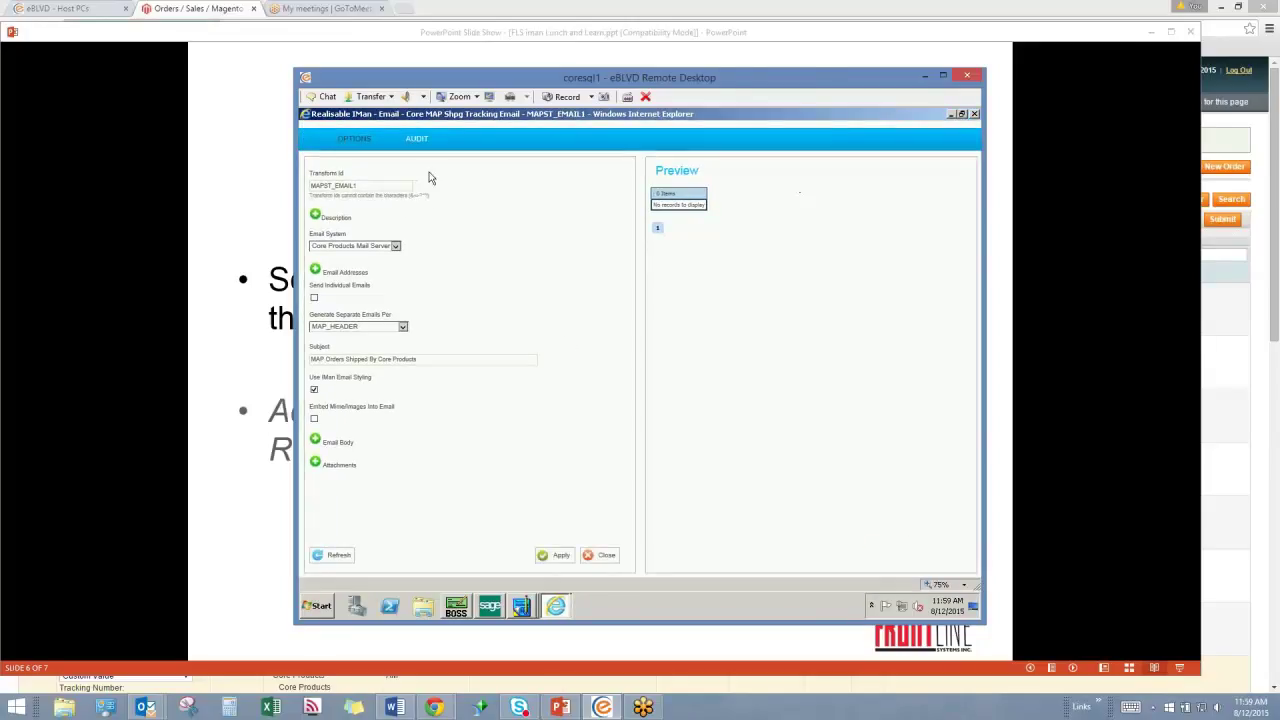
- Examine the email transform's address fields, subject, email body and attachments
left_click(315, 269)
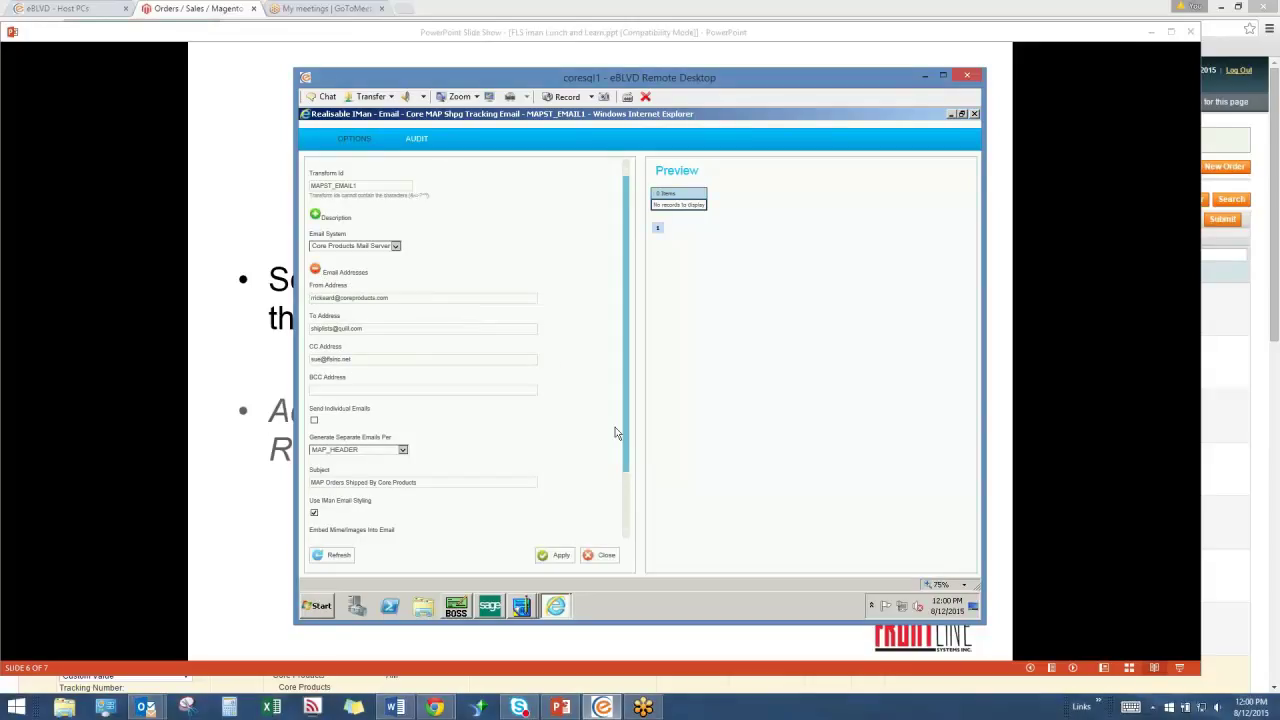
scroll(631, 483, "down", 2)
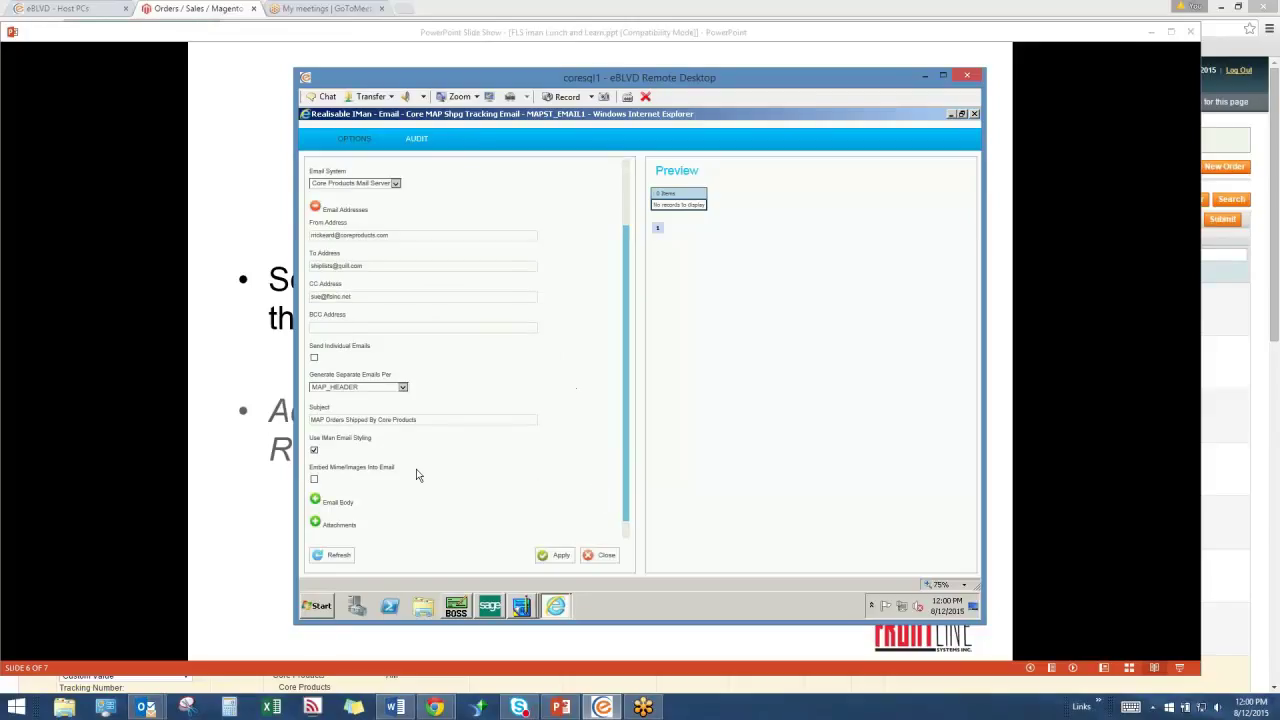
left_click(316, 499)
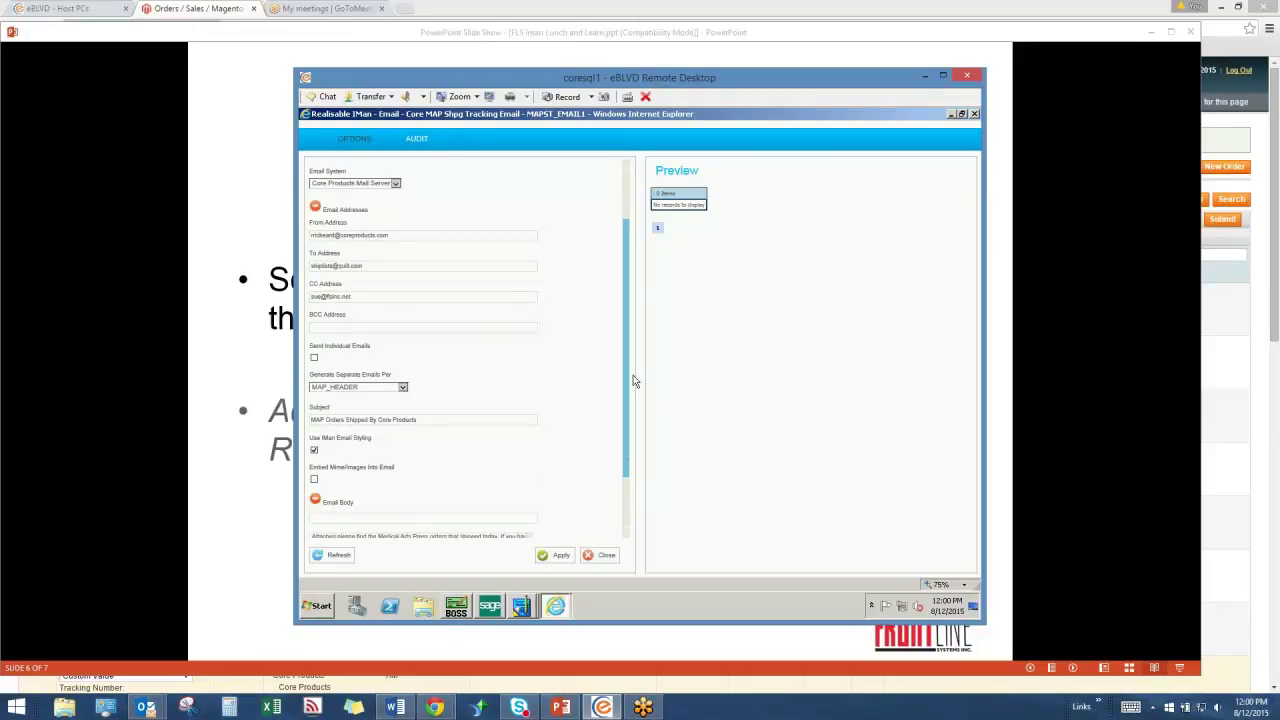
scroll(649, 508, "down", 2)
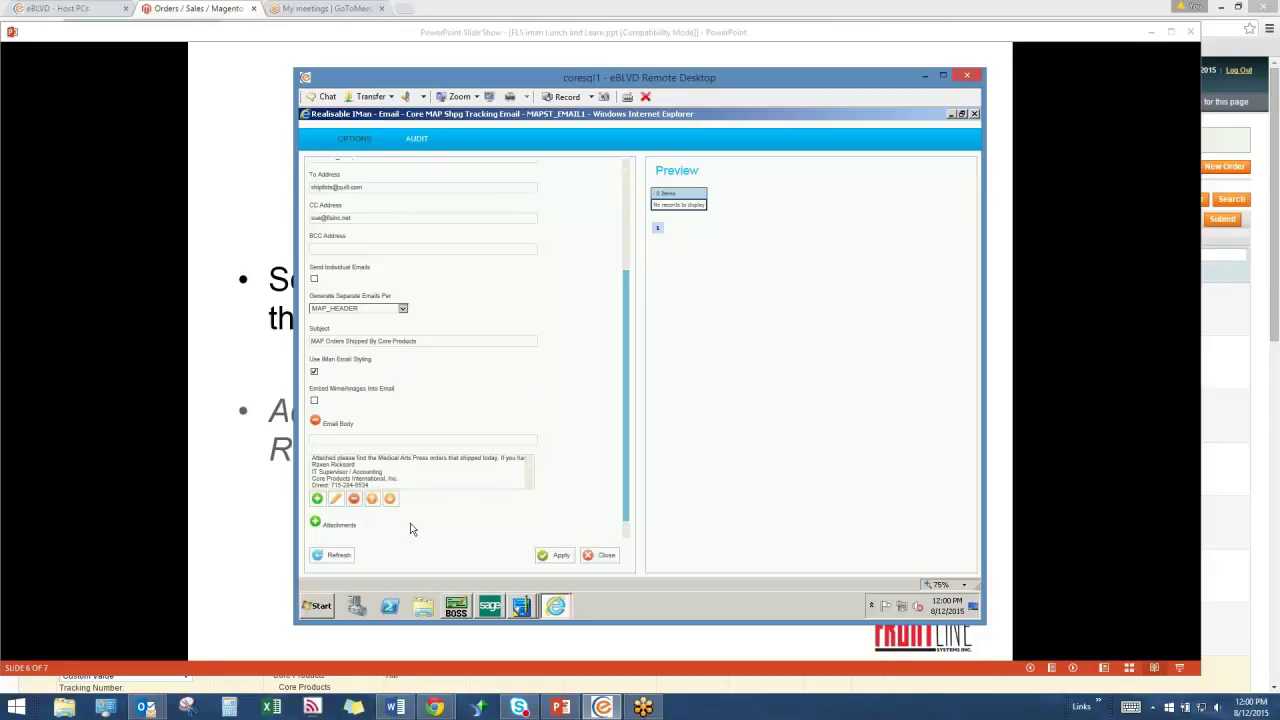
left_click(316, 521)
left_click_drag(633, 502, 636, 538)
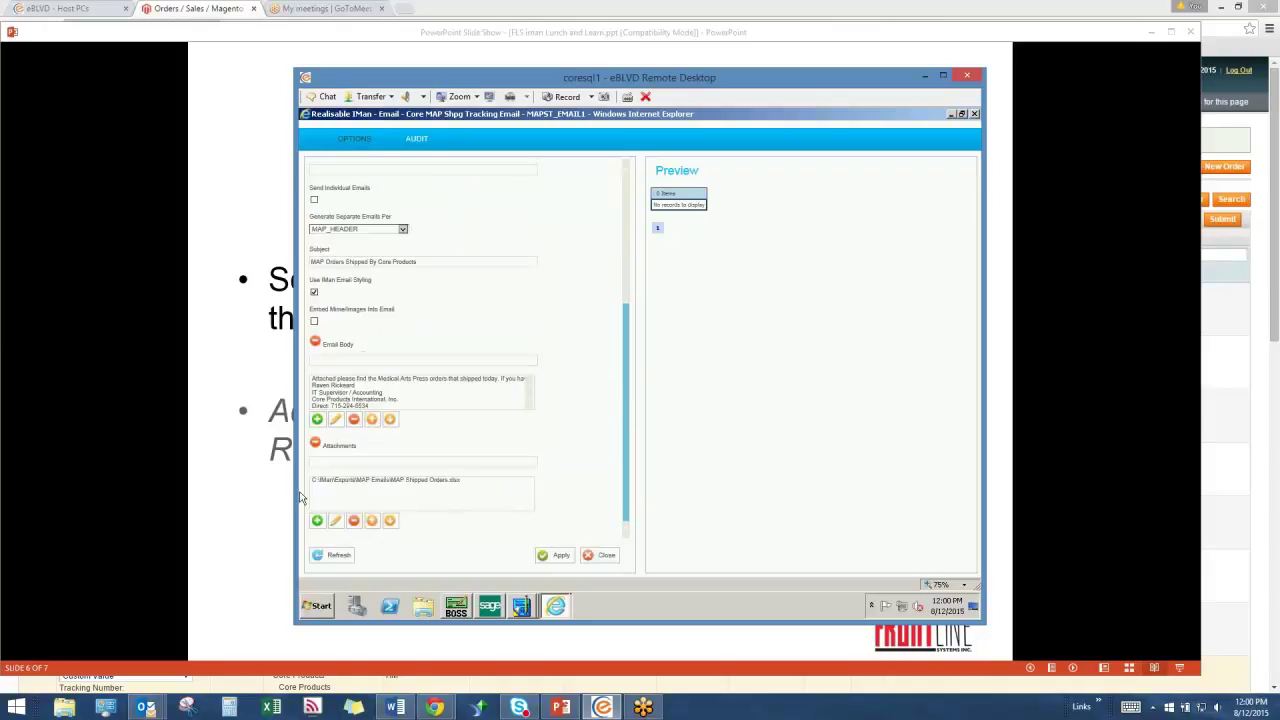
- Close the email transform, switch to the MAP Orders Shipped By Core Products message in Outlook, and open its MAP Shipped Orders.xlsx attachment
left_click(492, 489)
left_click(601, 556)
mouse_move(155, 713)
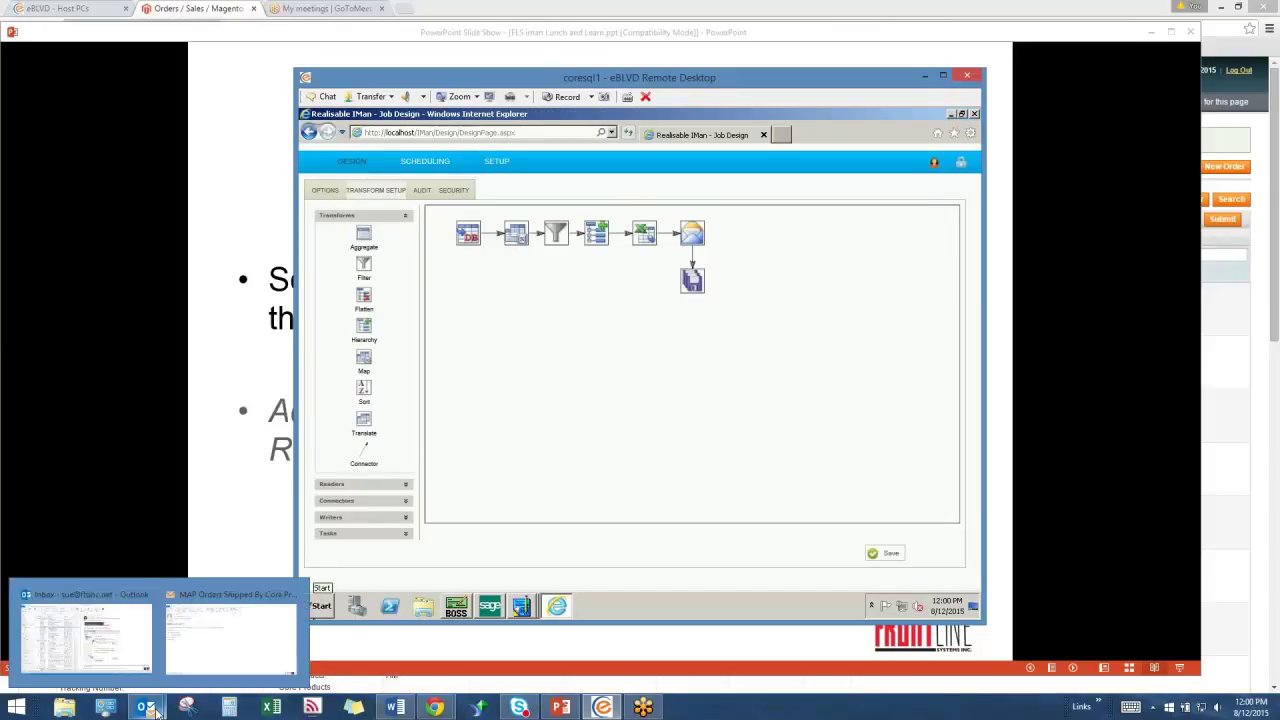
left_click(231, 630)
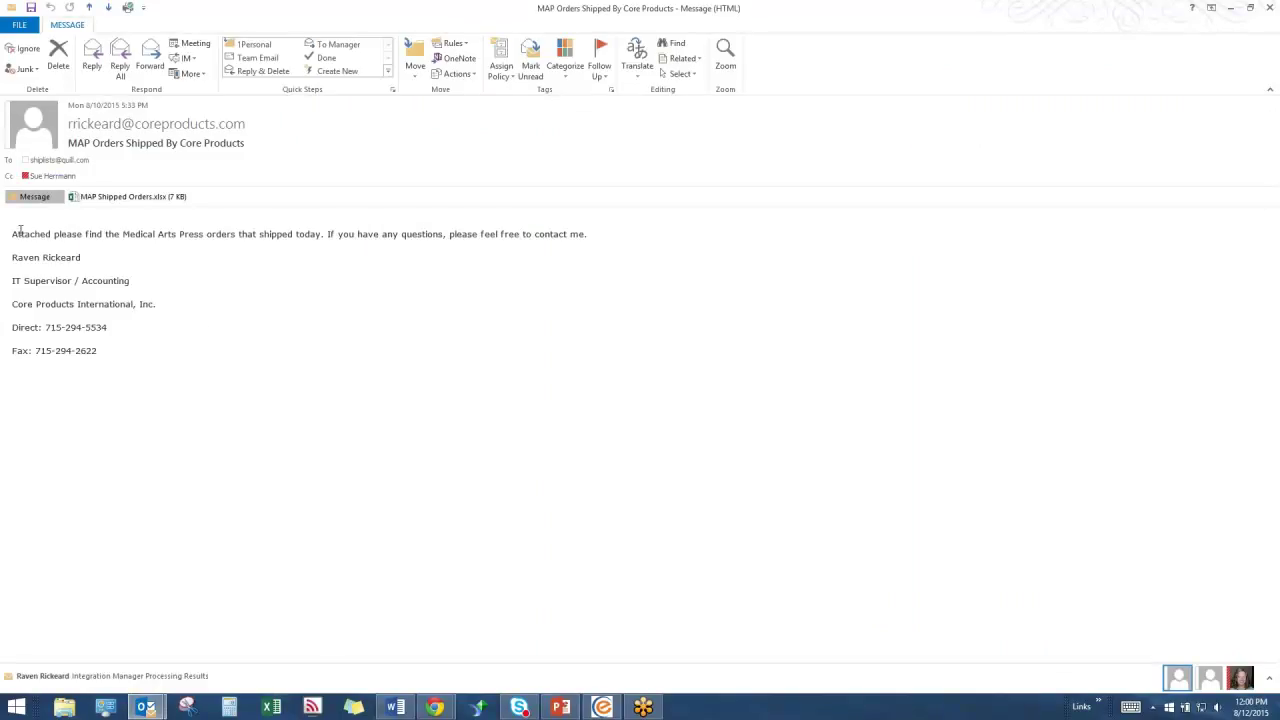
double_click(117, 198)
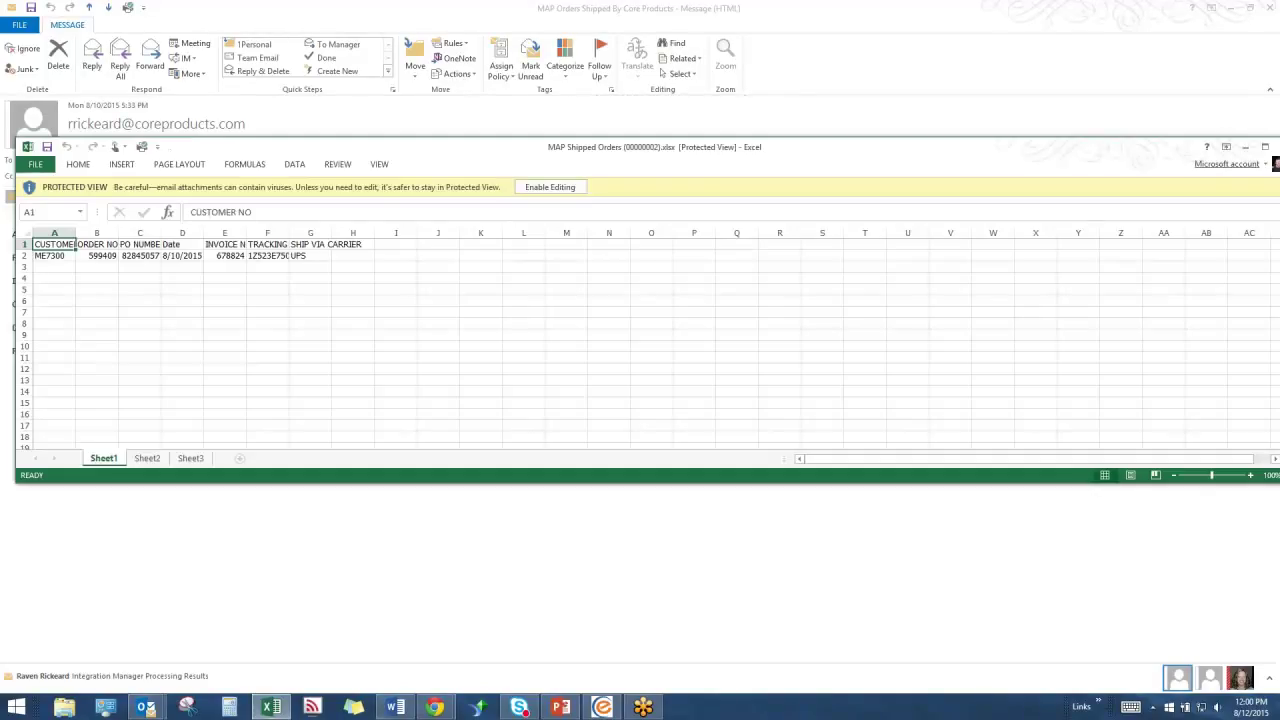
- Maximize the MAP Shipped Orders workbook, auto-fit all column widths, and select the tracking number in cell F2
left_click(1265, 147)
left_click(11, 94)
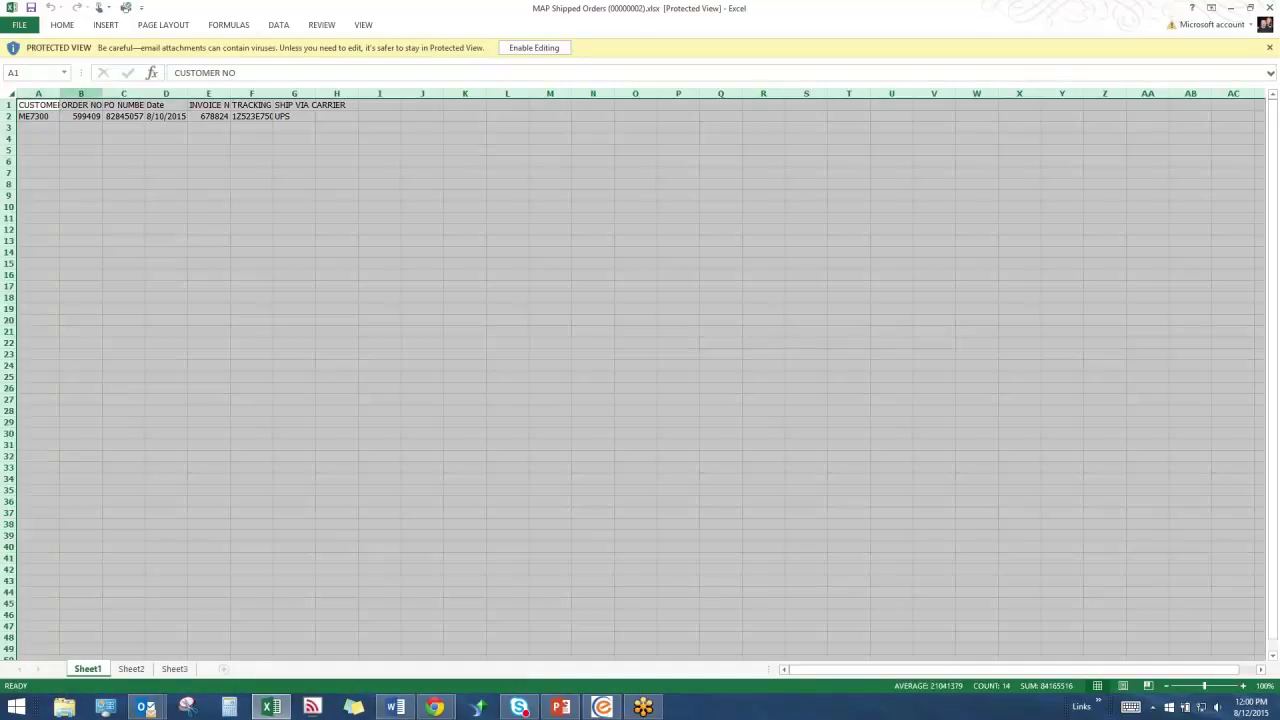
double_click(59, 93)
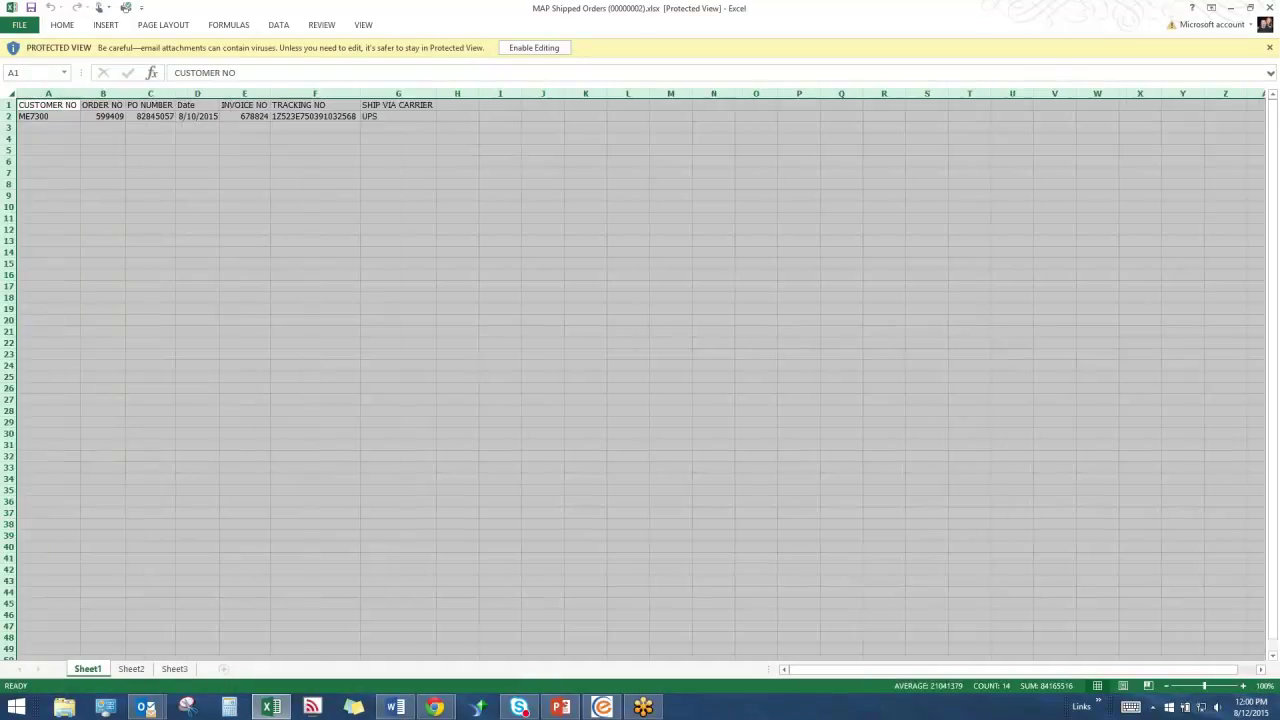
left_click(278, 117)
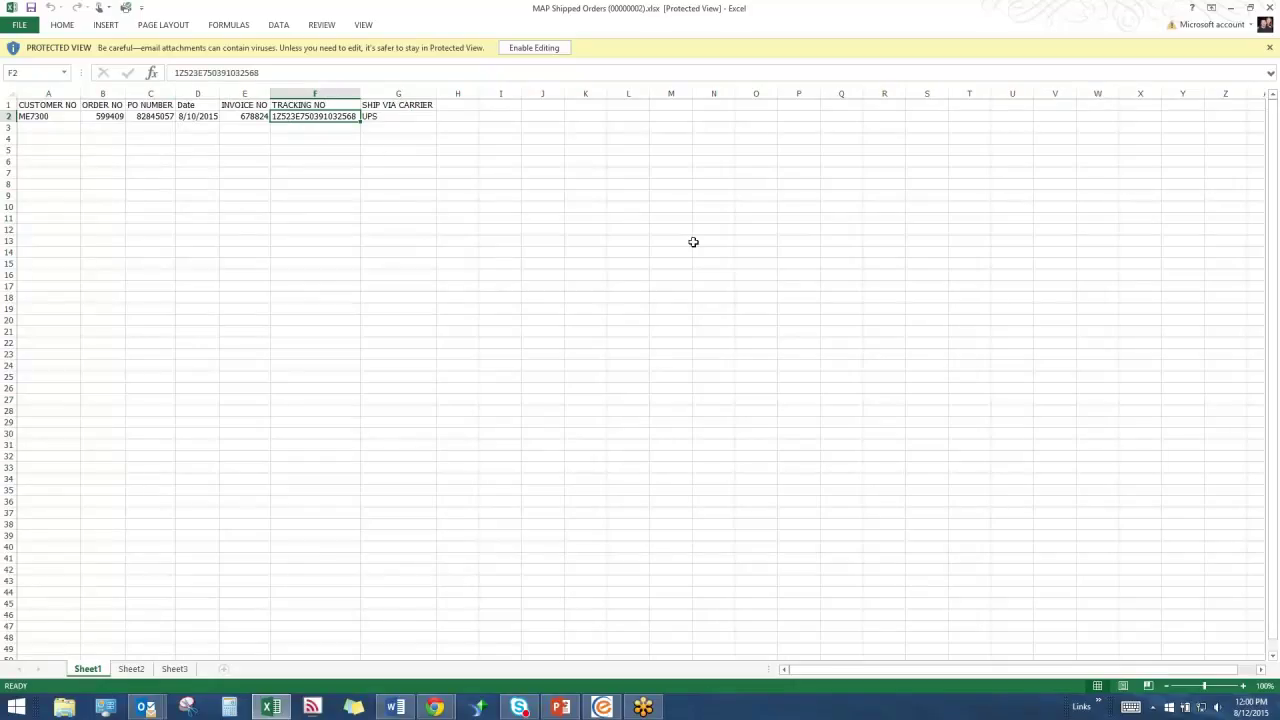
- Close Excel and the Outlook message, return to the IMan job design, and display the available readers
left_click(1268, 7)
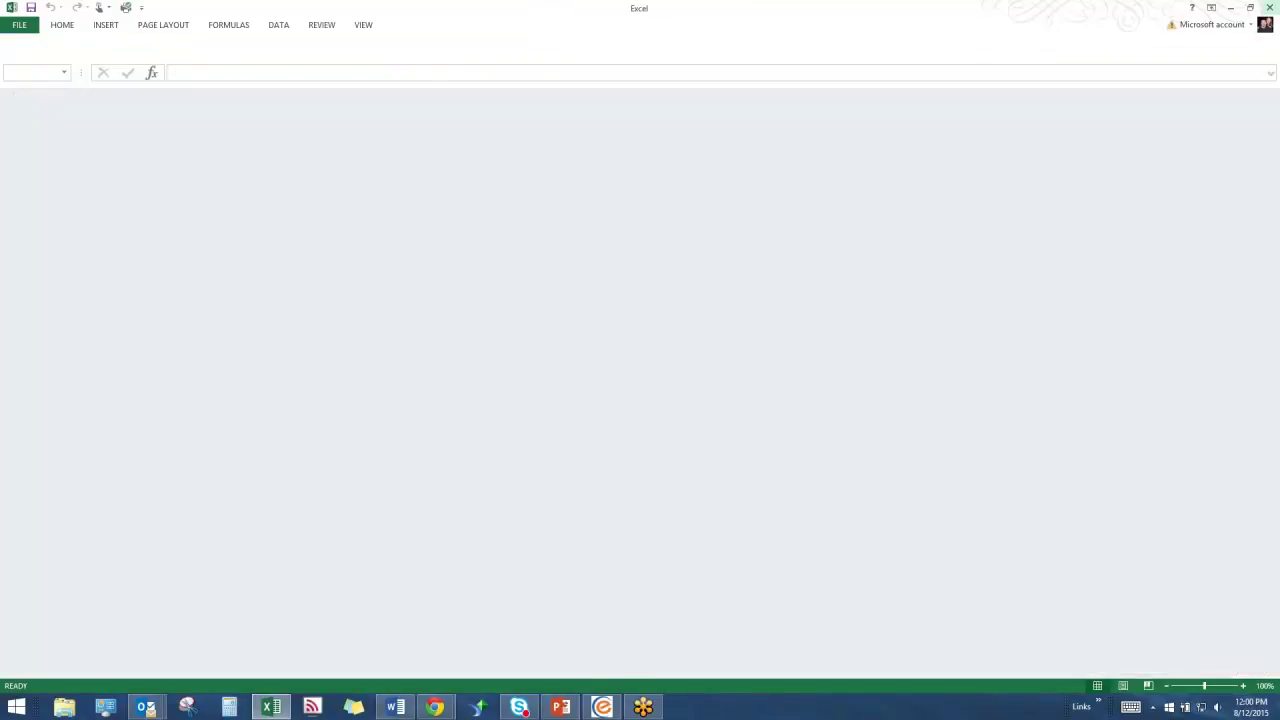
left_click(1268, 7)
left_click(1265, 6)
left_click(903, 440)
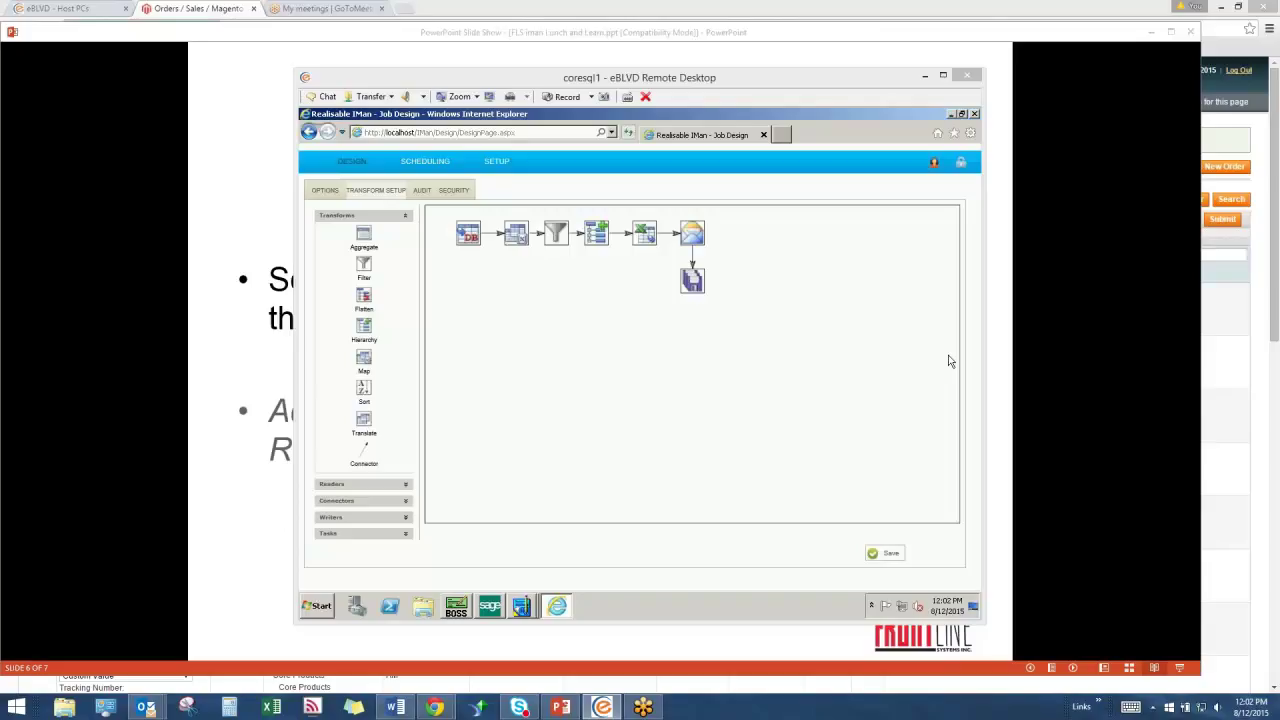
left_click(364, 484)
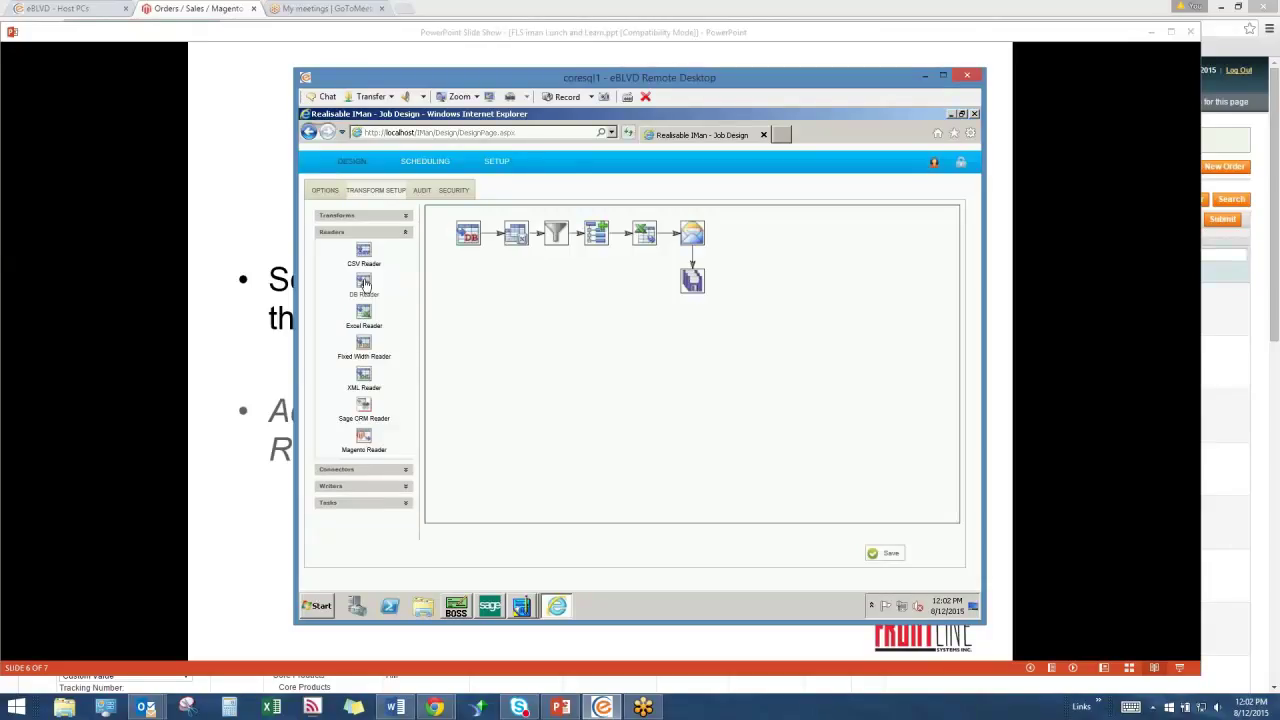